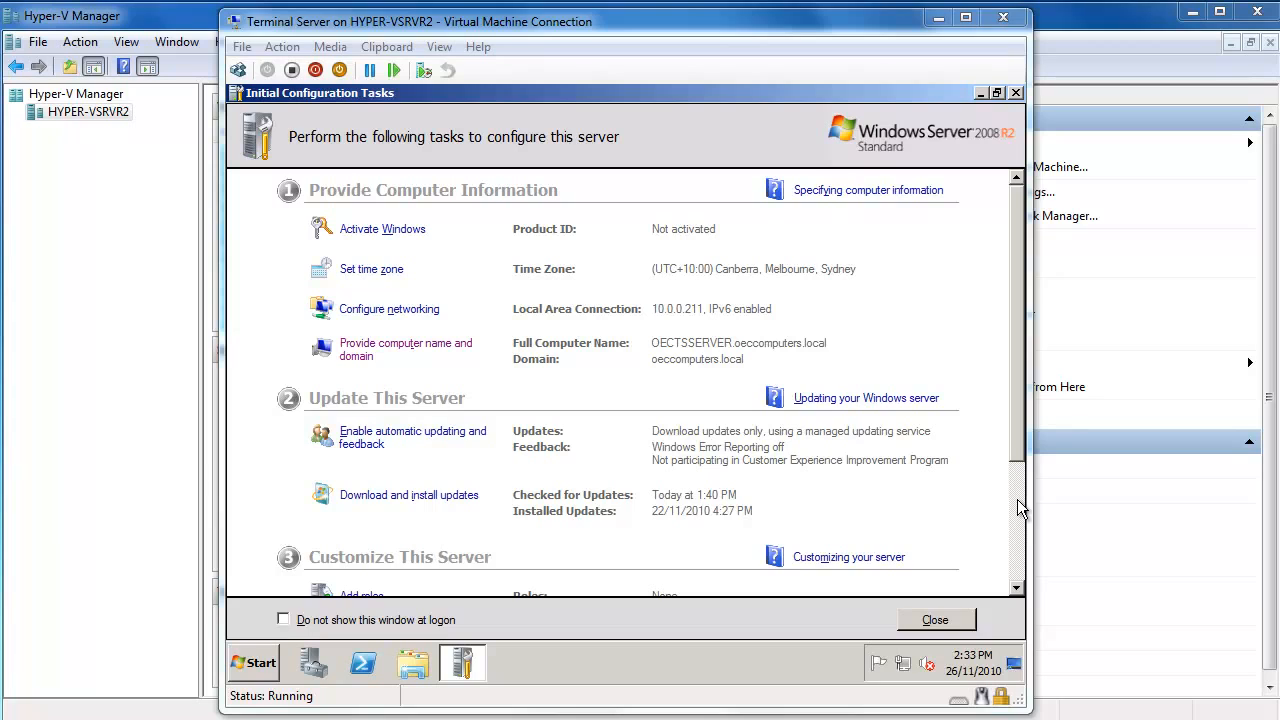
Scroll Initial Configuration Tasks down to the Customize This Server section.
{"action": "left_click", "coordinate": [1017, 508]}
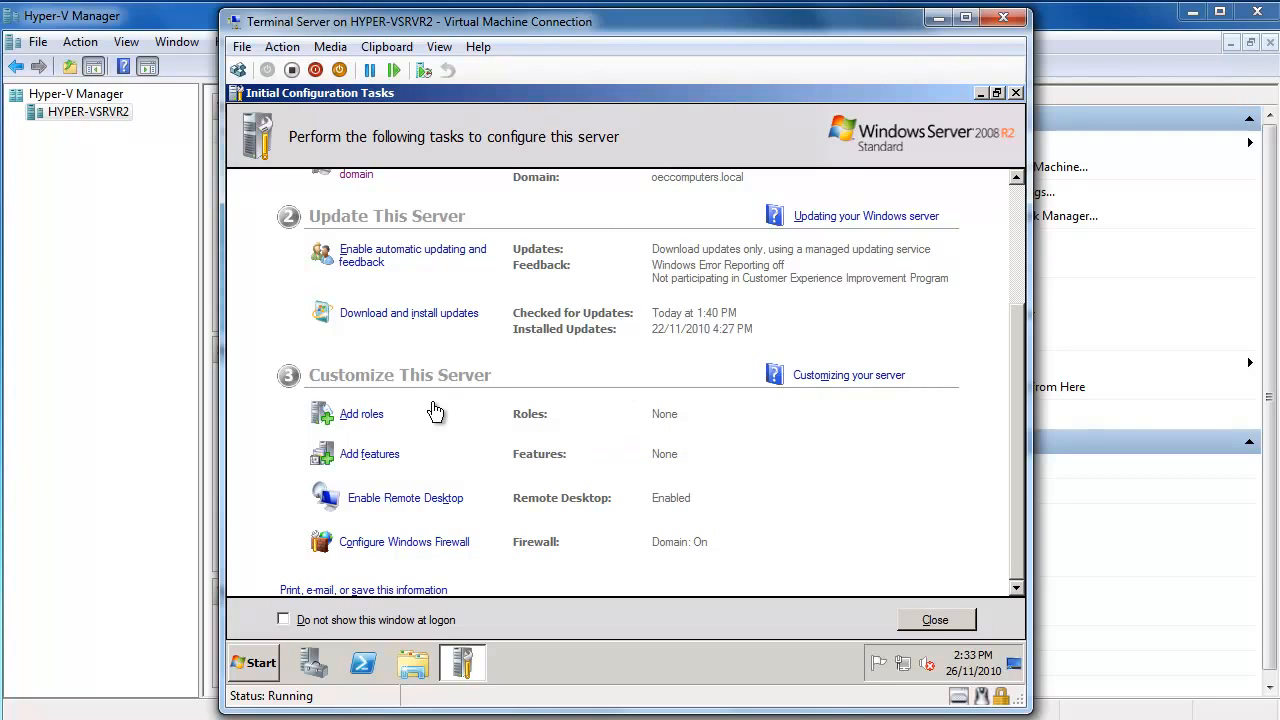
Launch Add Roles, tick Remote Desktop Services, and advance to its introduction page.
{"action": "left_click", "coordinate": [351, 420]}
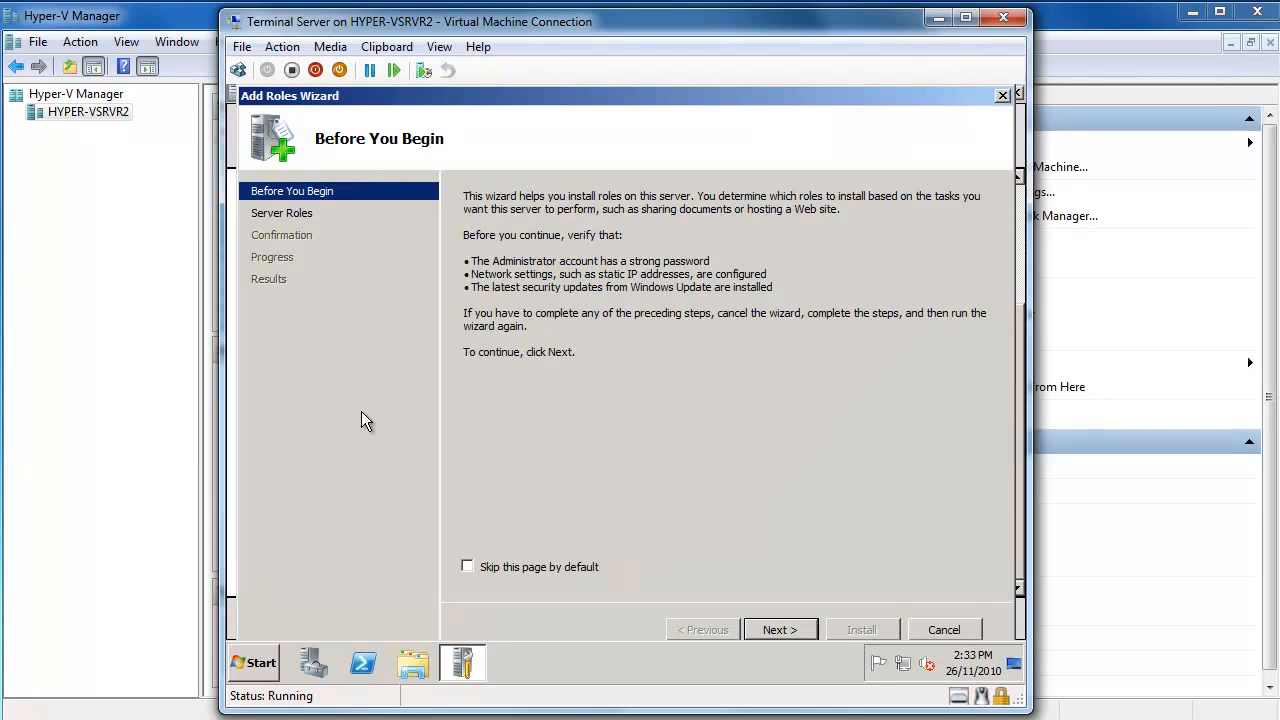
{"action": "left_click", "coordinate": [780, 629]}
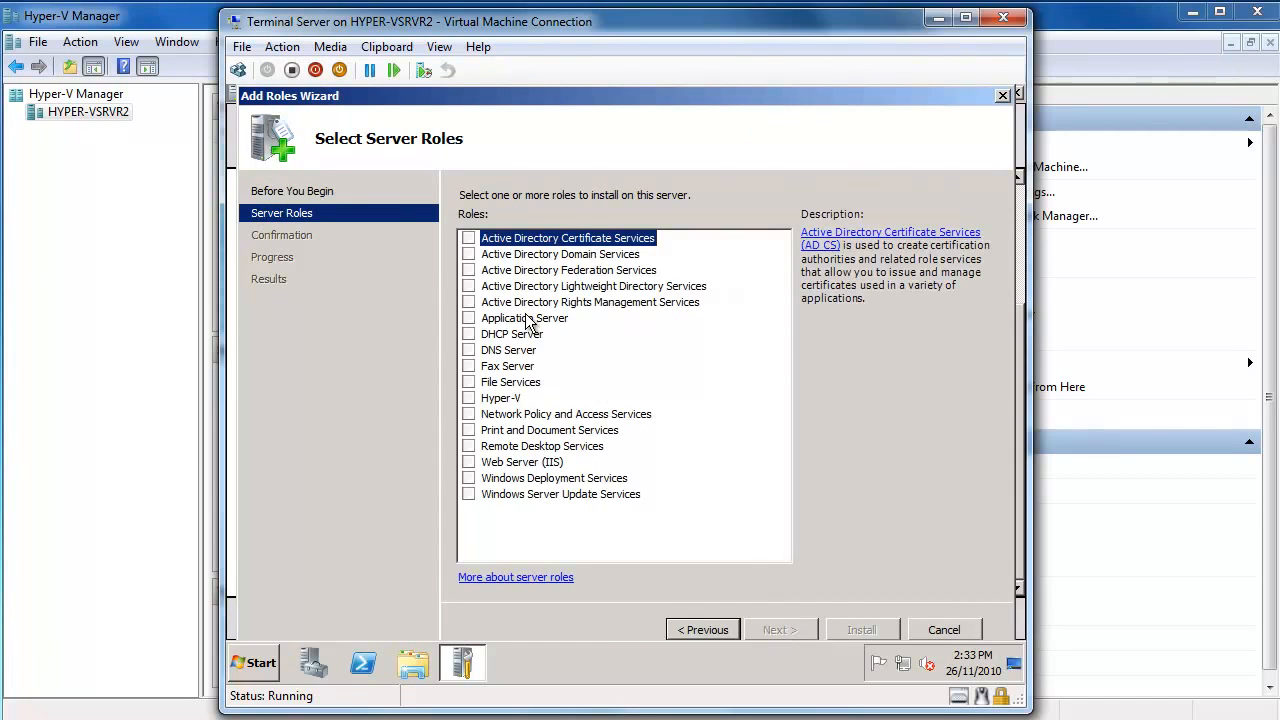
{"action": "left_click", "coordinate": [470, 447]}
{"action": "left_click", "coordinate": [469, 447]}
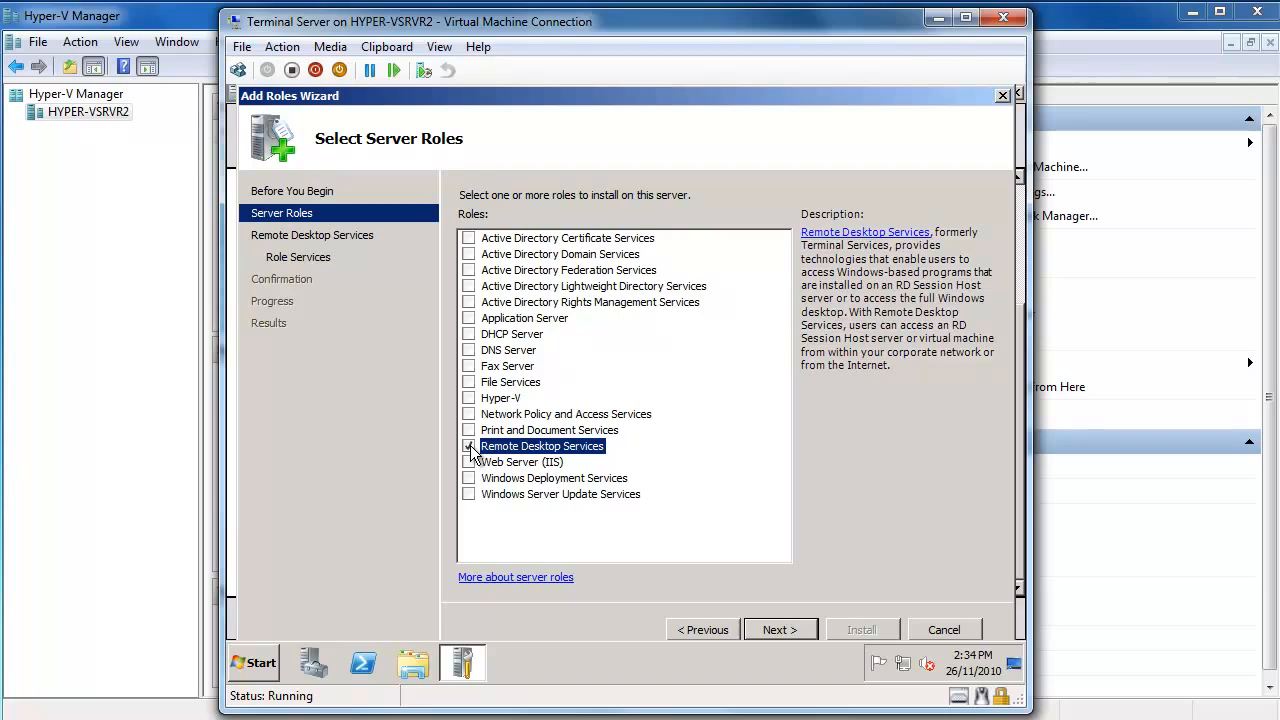
{"action": "left_click", "coordinate": [789, 628]}
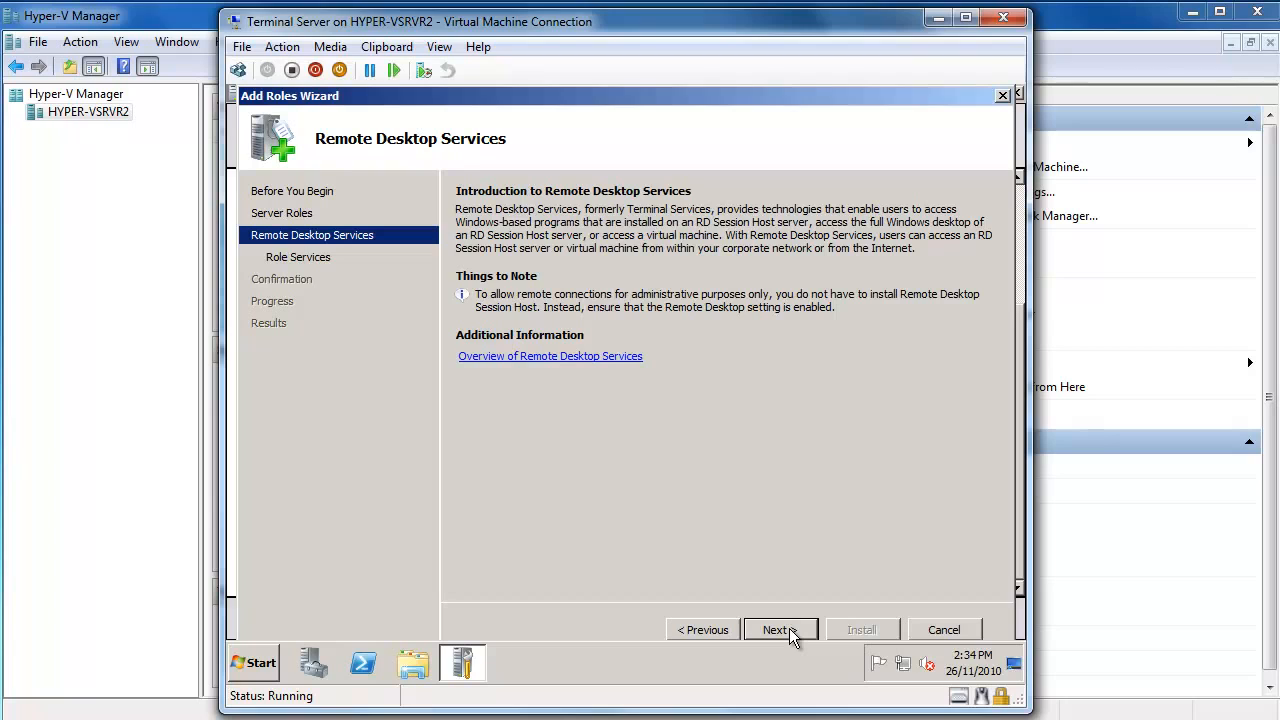
Tick Remote Desktop Session Host, then review the Virtualization Host, Licensing and Connection Broker descriptions.
{"action": "left_click", "coordinate": [789, 628]}
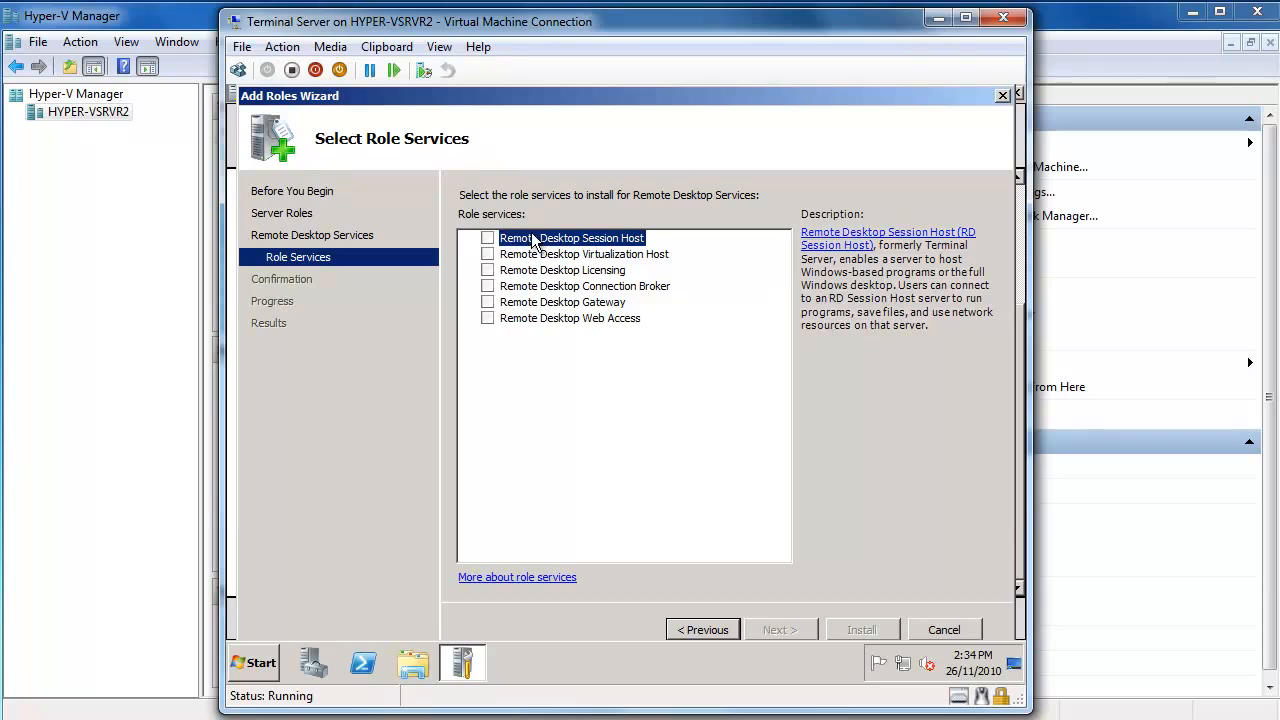
{"action": "left_click", "coordinate": [489, 242]}
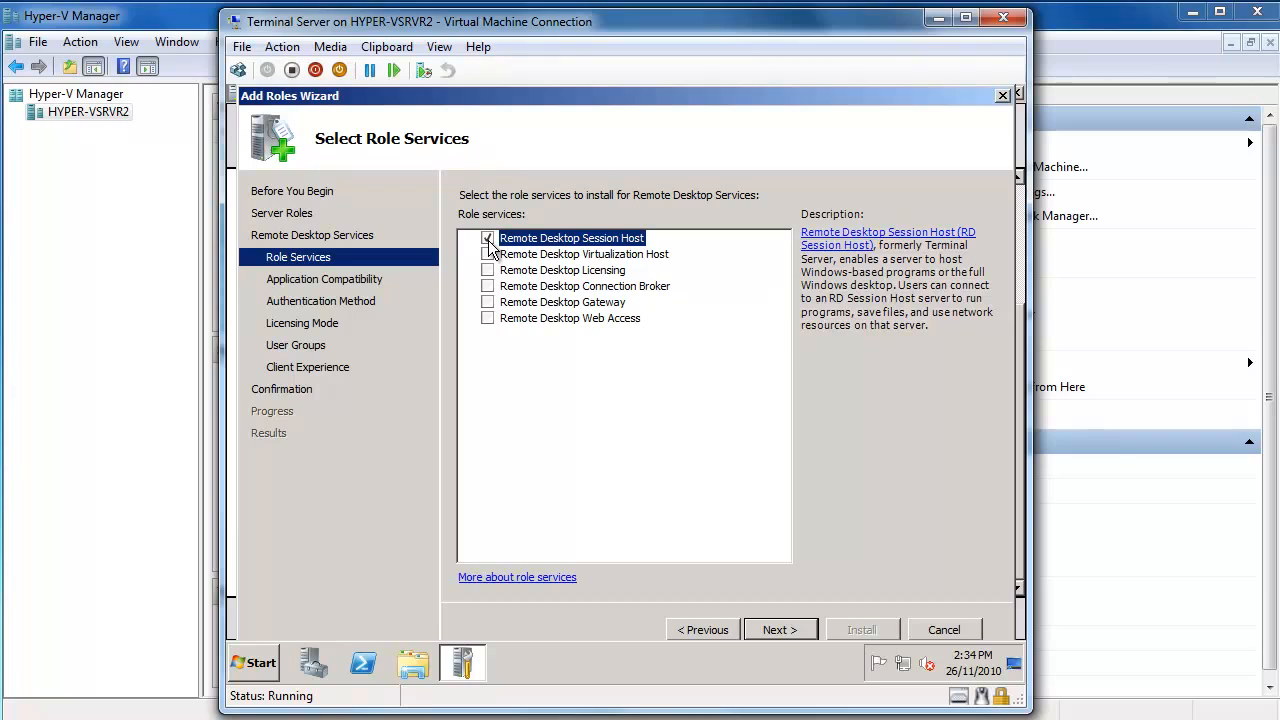
{"action": "left_click", "coordinate": [557, 256]}
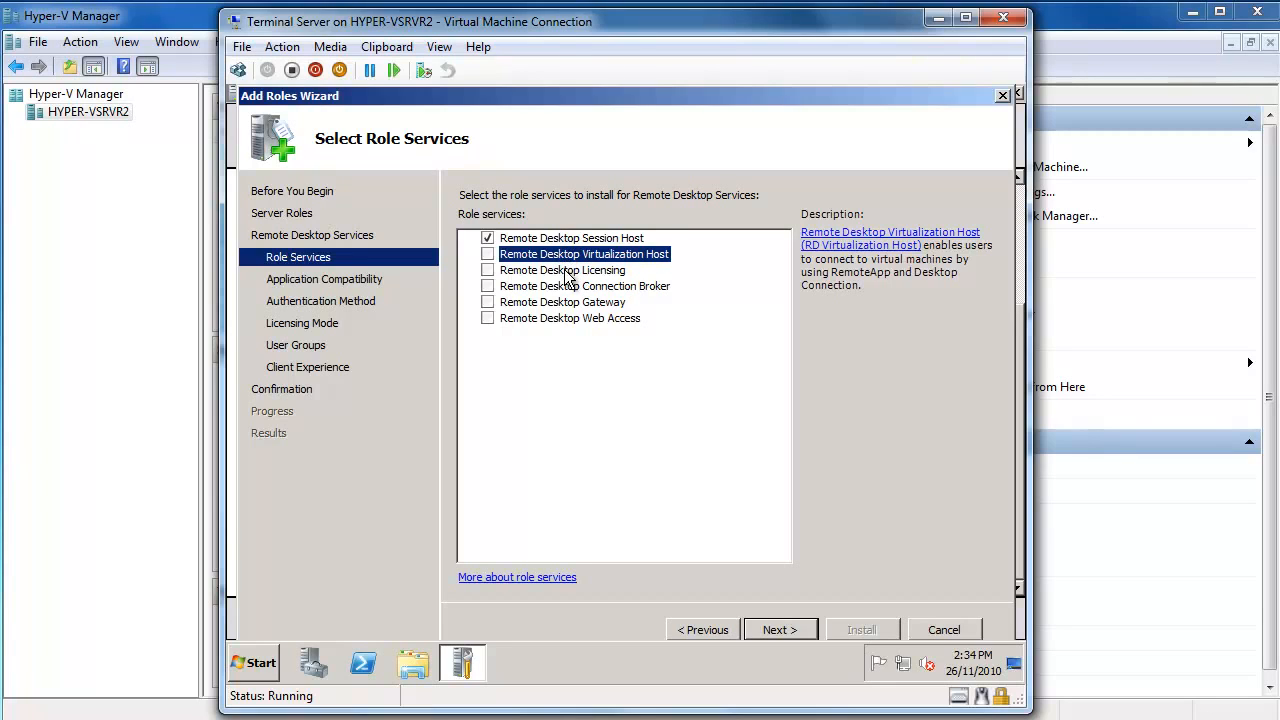
{"action": "left_click", "coordinate": [570, 271]}
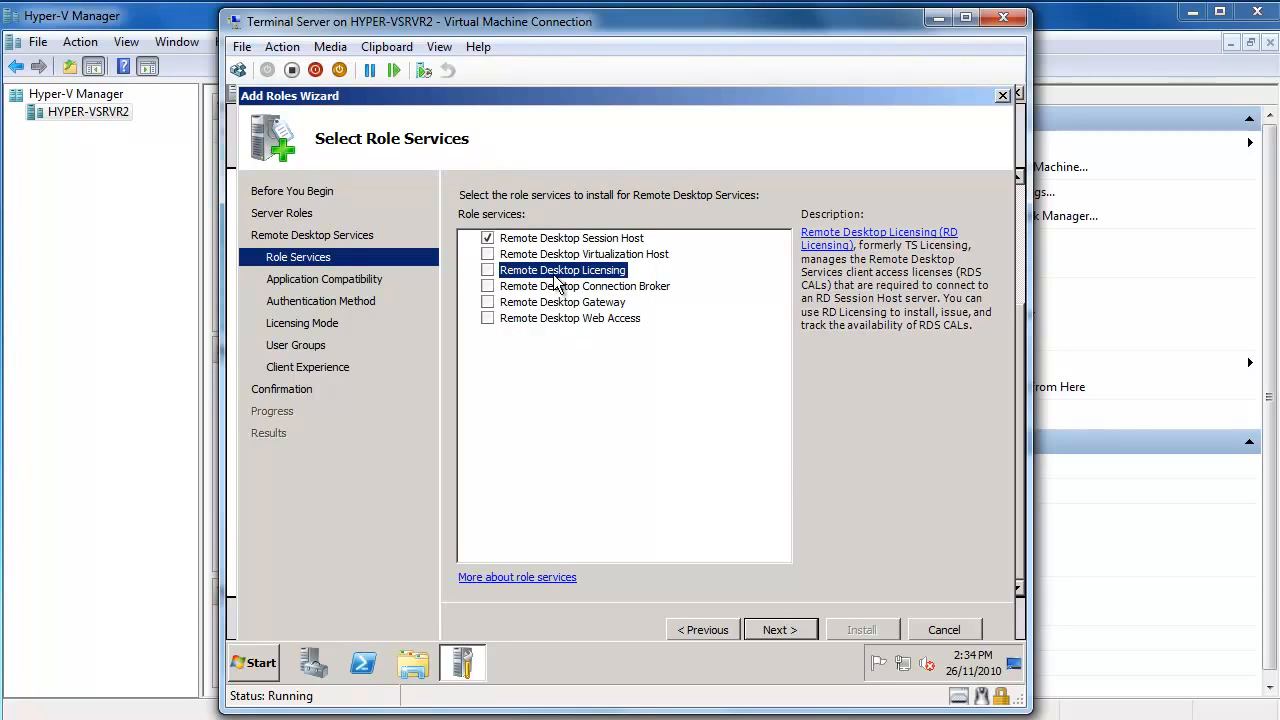
{"action": "left_click", "coordinate": [554, 288]}
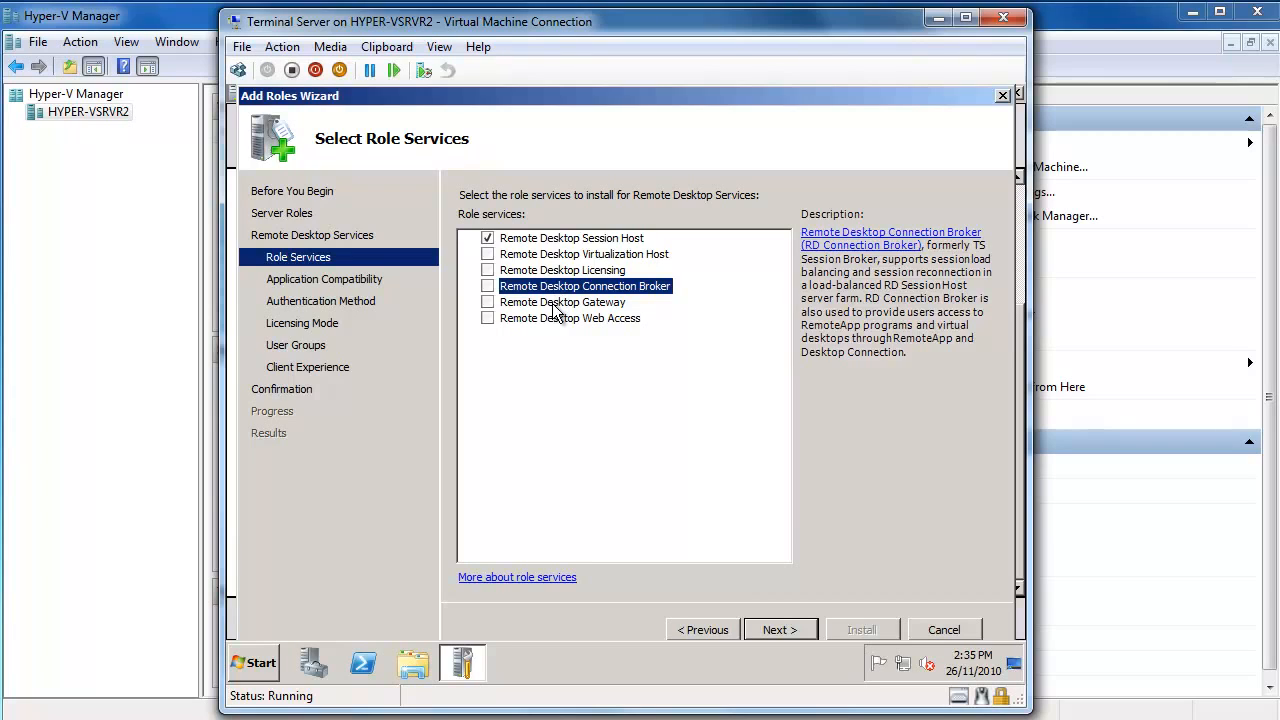
Review the Remote Desktop Gateway and Web Access descriptions, then continue with only Session Host ticked.
{"action": "left_click", "coordinate": [556, 303]}
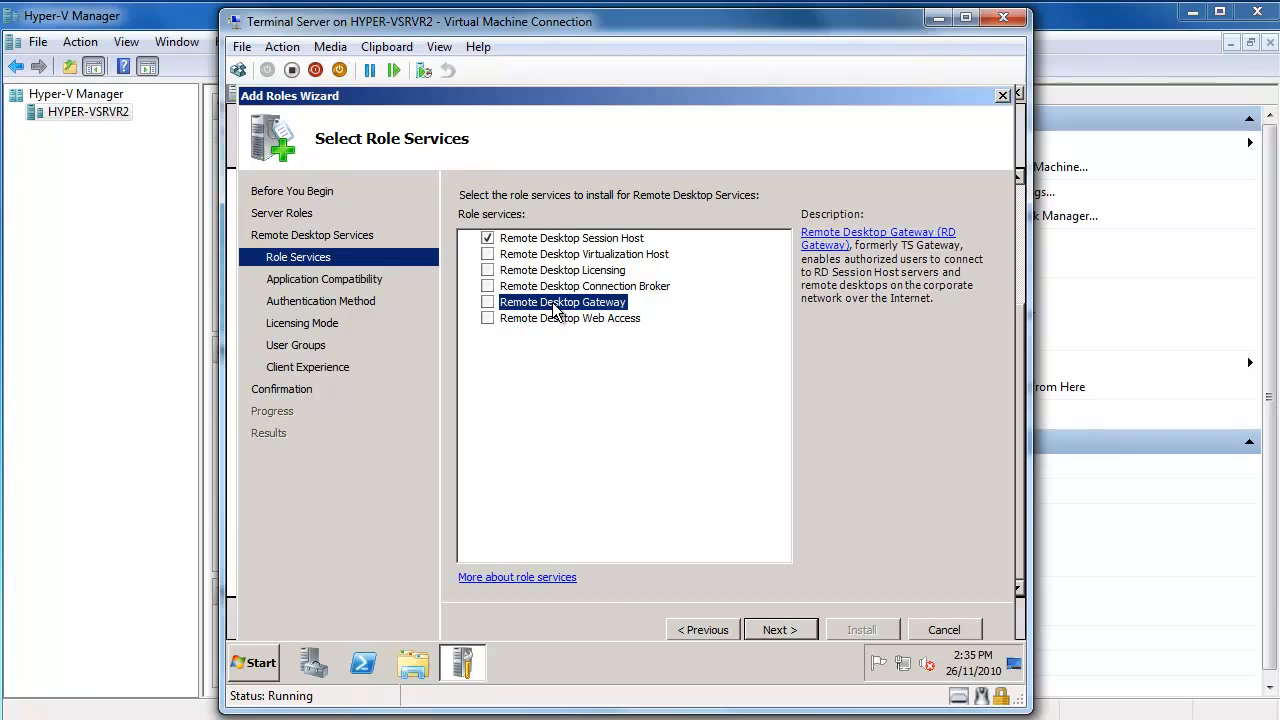
{"action": "left_click", "coordinate": [551, 317]}
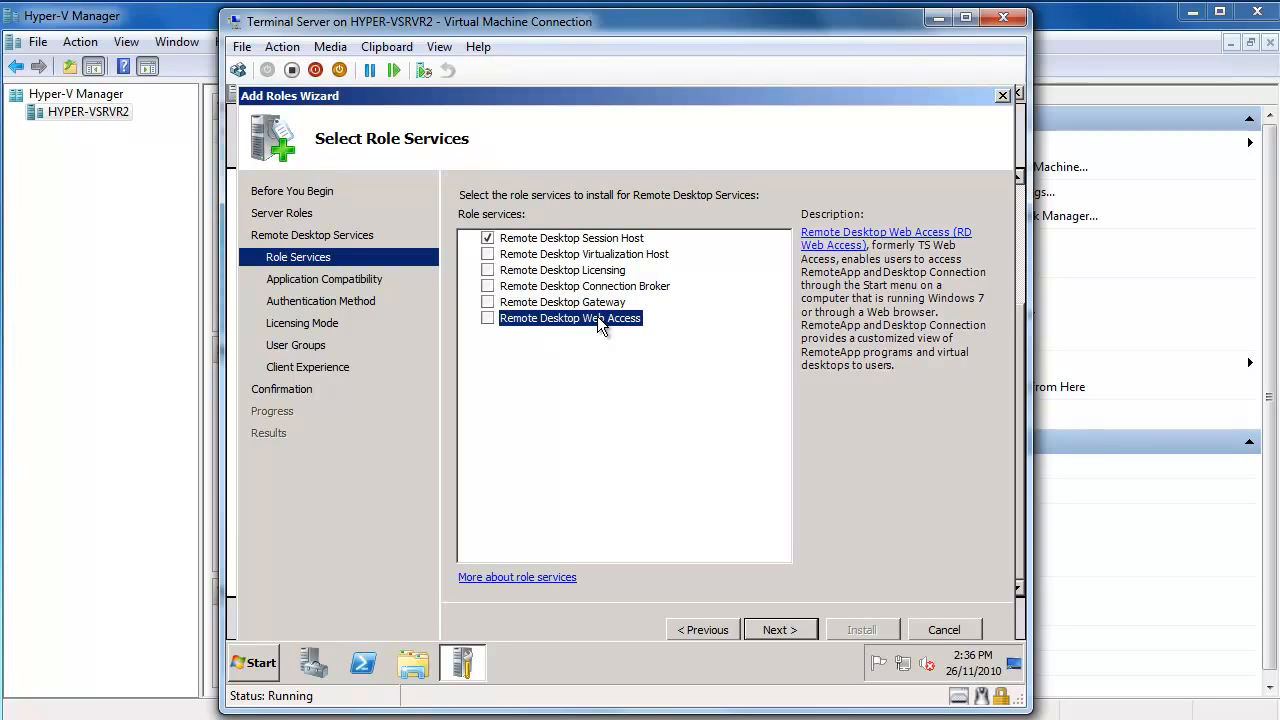
{"action": "left_click", "coordinate": [798, 628]}
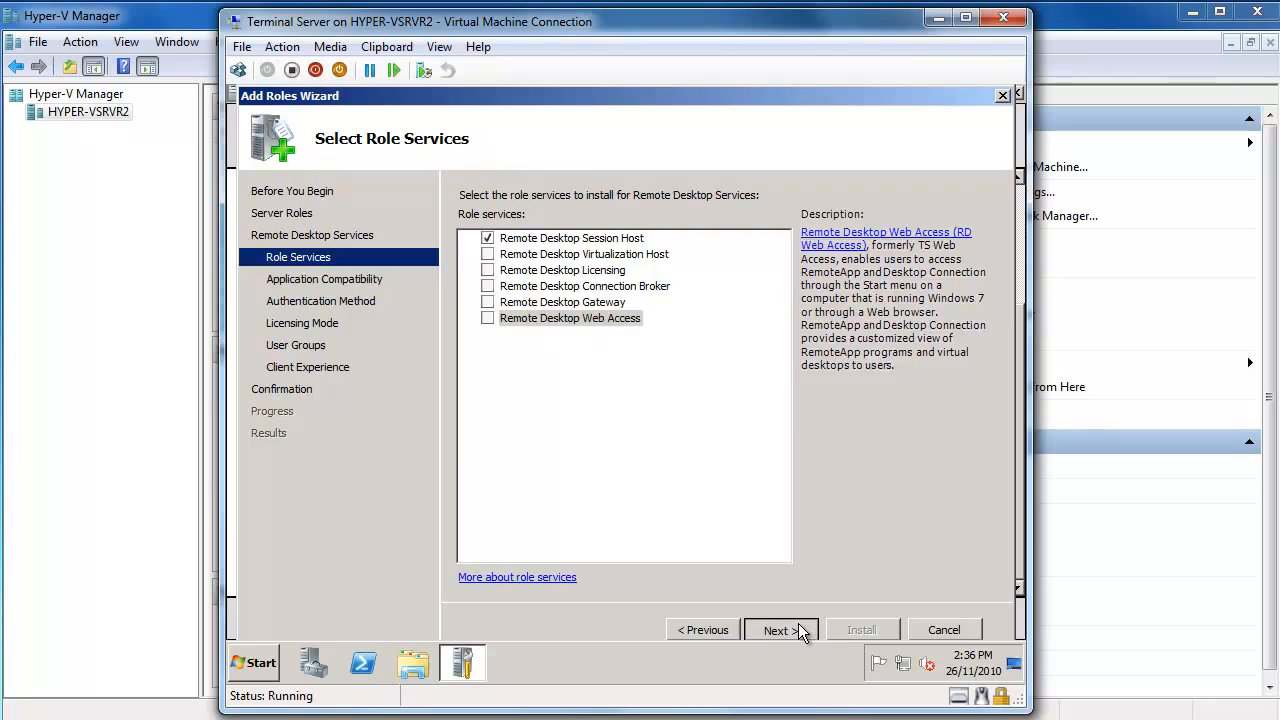
Keep Network Level Authentication not required and Per User licensing, then select the Administrators group.
{"action": "left_click", "coordinate": [798, 628]}
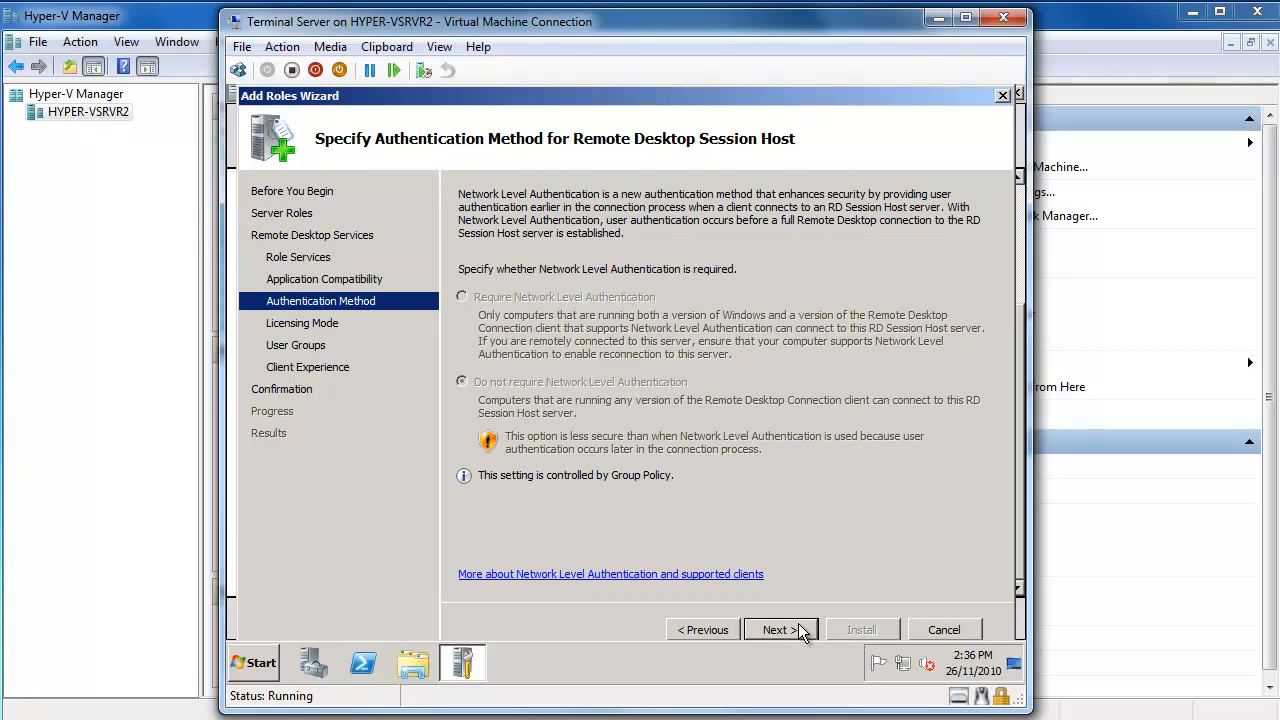
{"action": "left_click", "coordinate": [798, 628]}
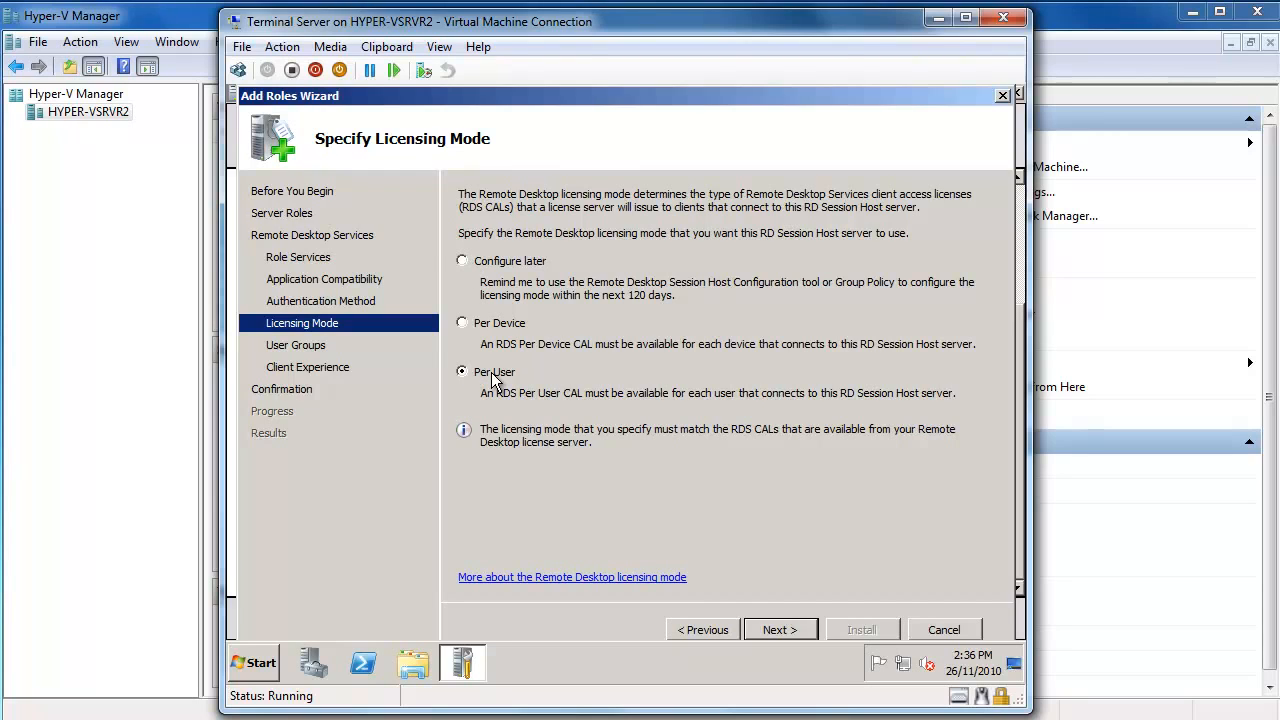
{"action": "left_click", "coordinate": [805, 629]}
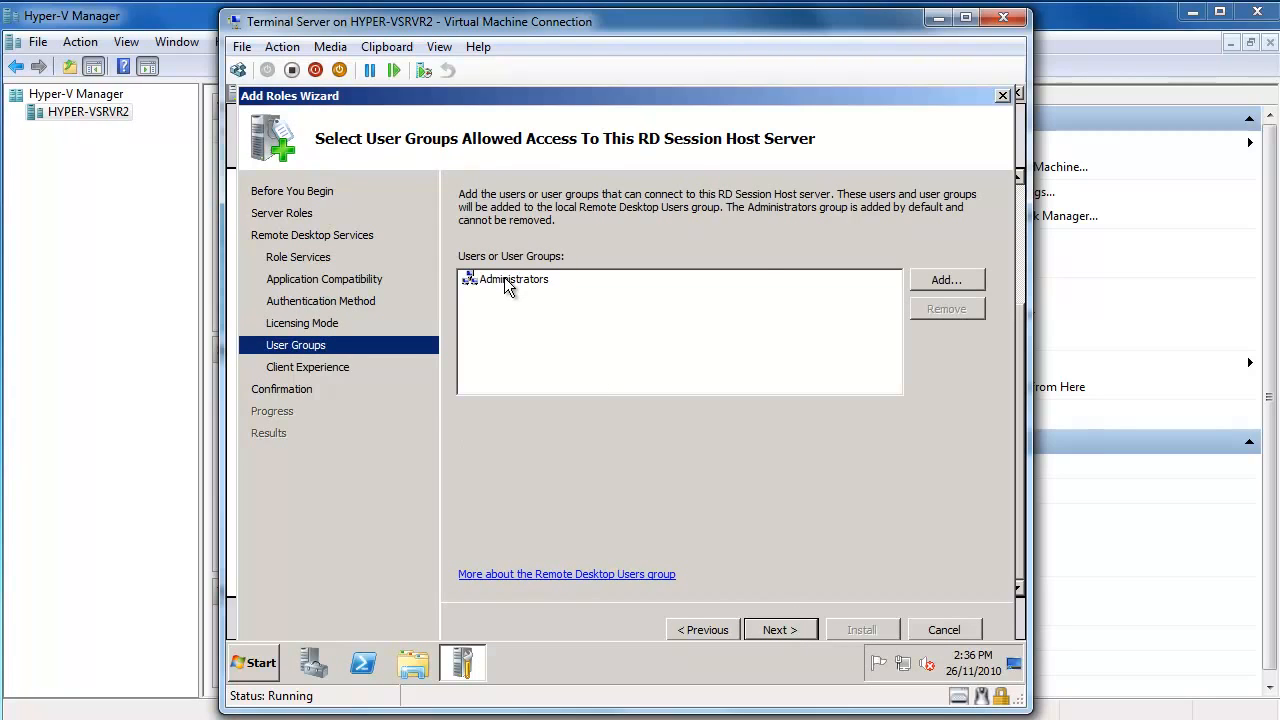
{"action": "left_click", "coordinate": [506, 278]}
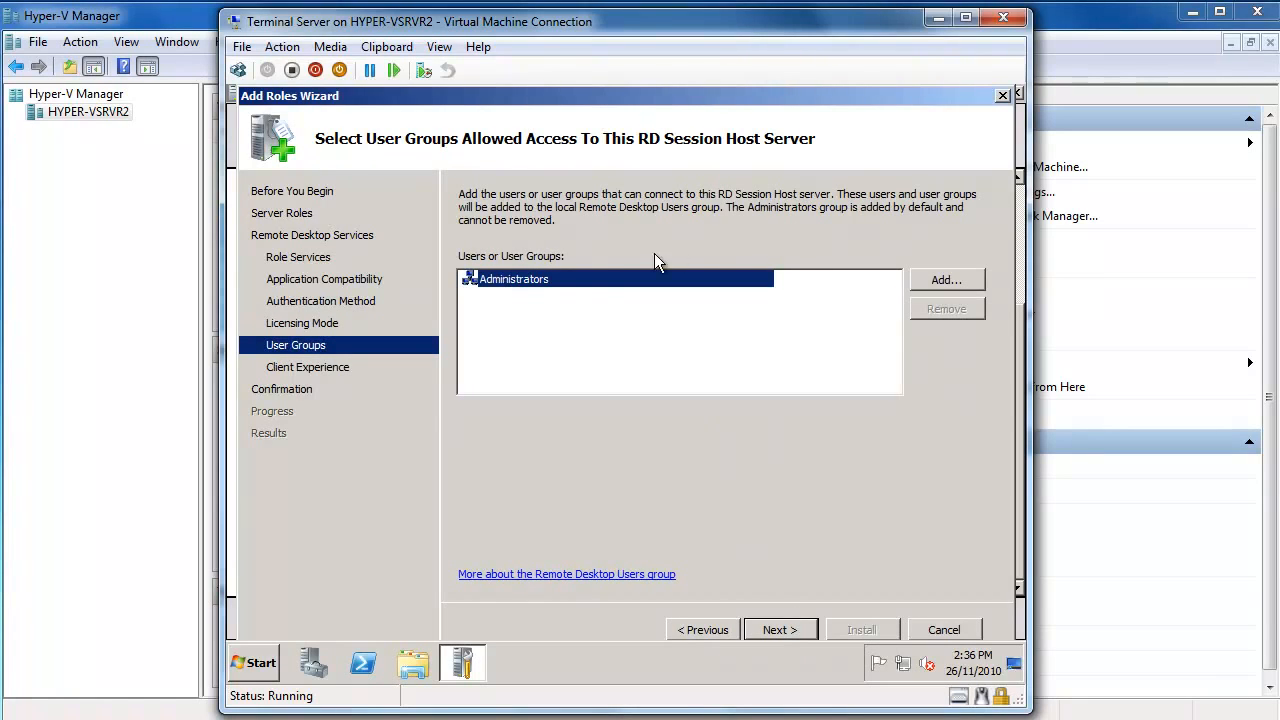
Add OECCOMPUTERS\Domain Users to the allowed groups, entering network credentials for the name check.
{"action": "left_click", "coordinate": [944, 279]}
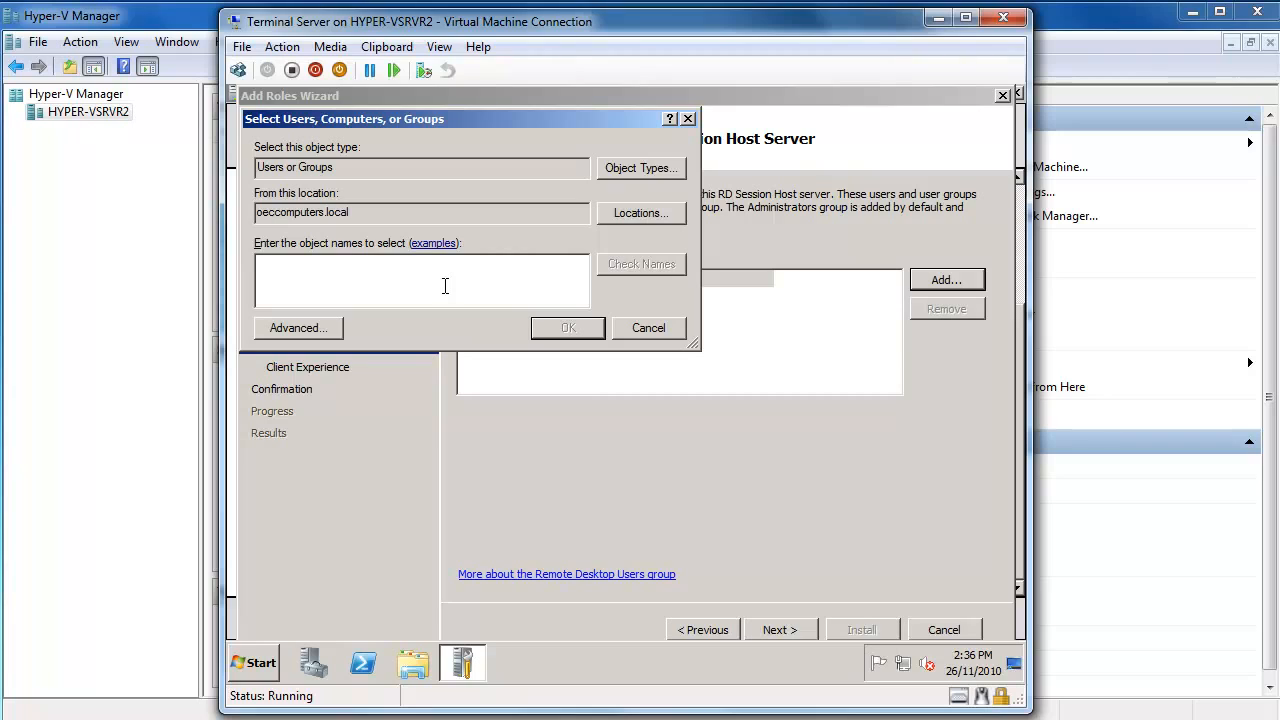
{"action": "type", "text": "main Users"}
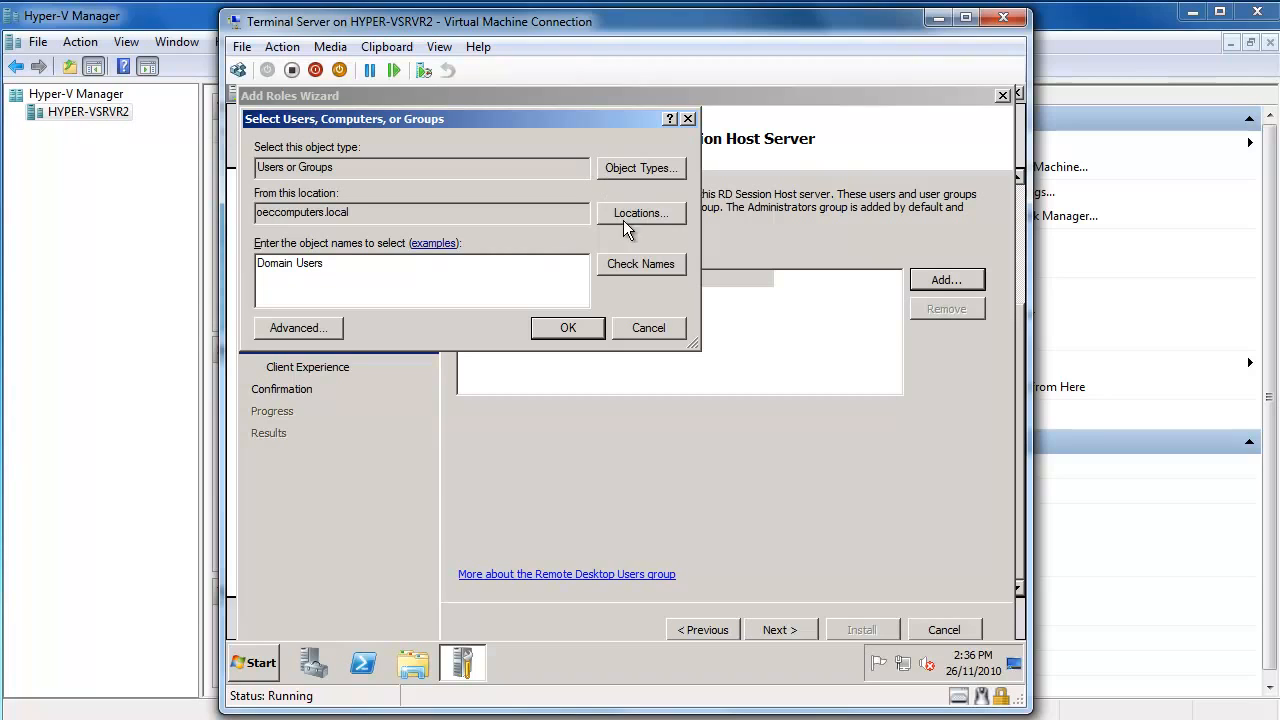
{"action": "left_click", "coordinate": [645, 258]}
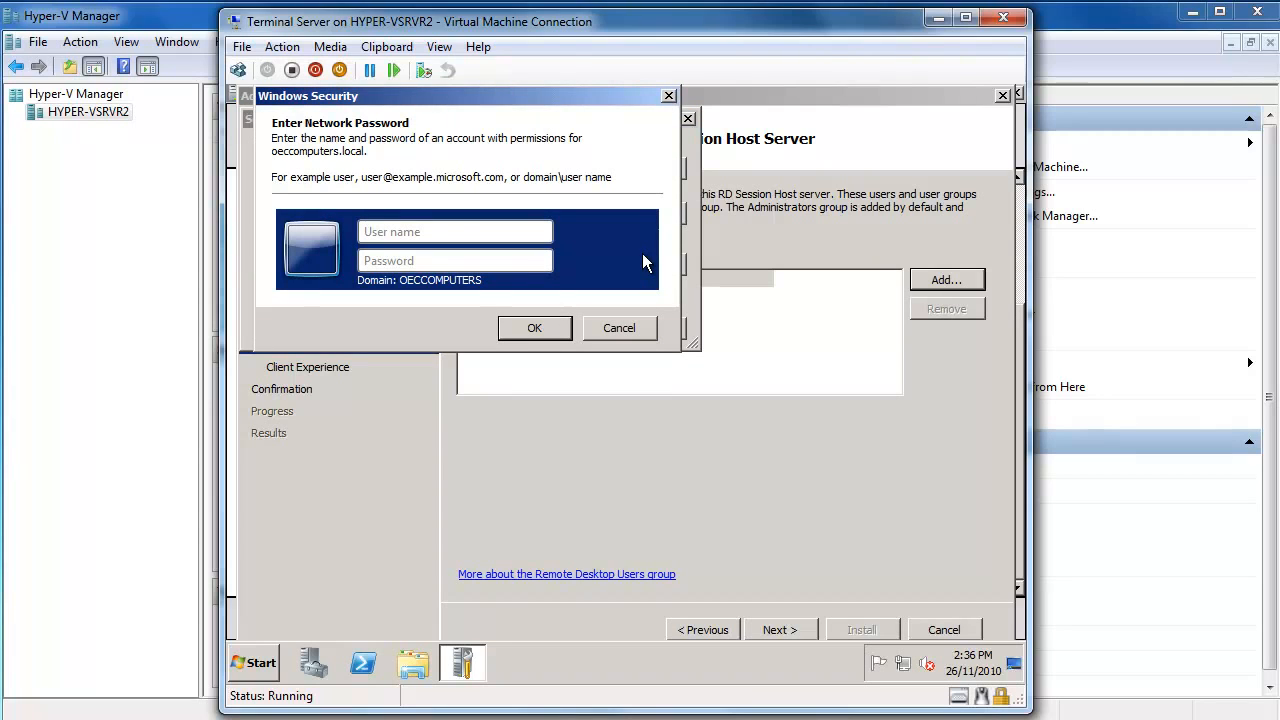
{"action": "type", "text": "Richard*********"}
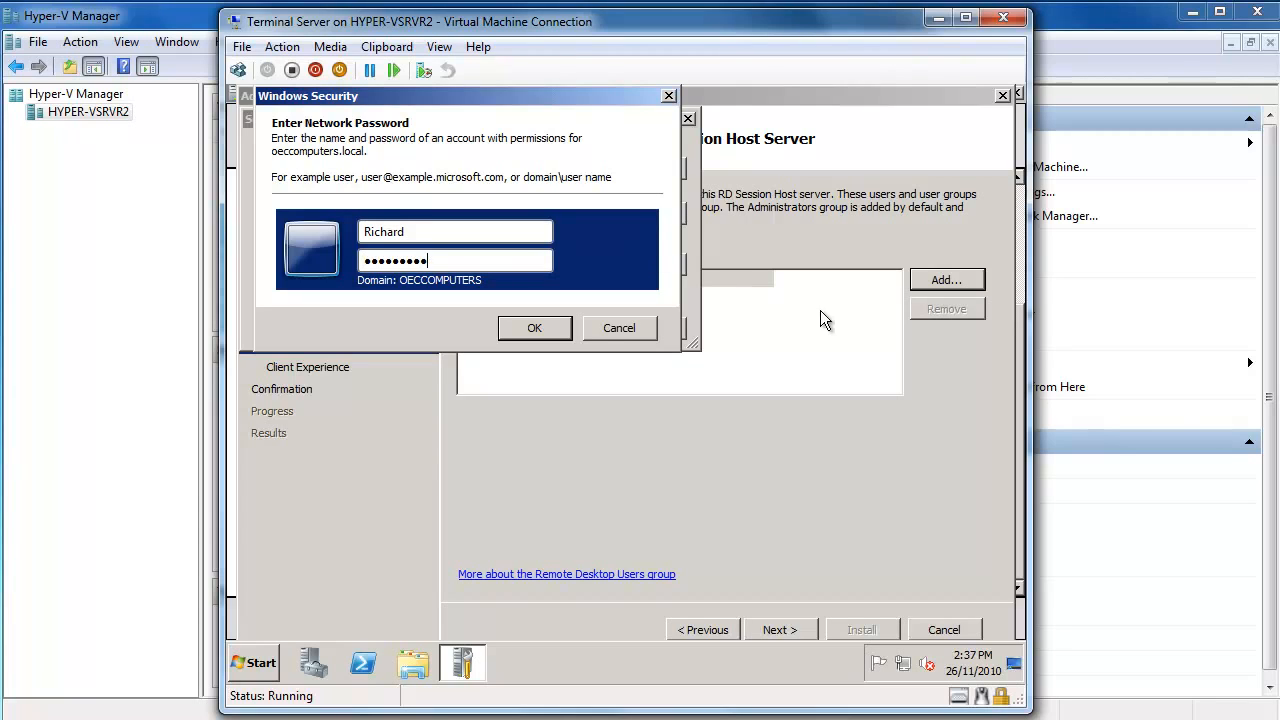
{"action": "left_click", "coordinate": [536, 320]}
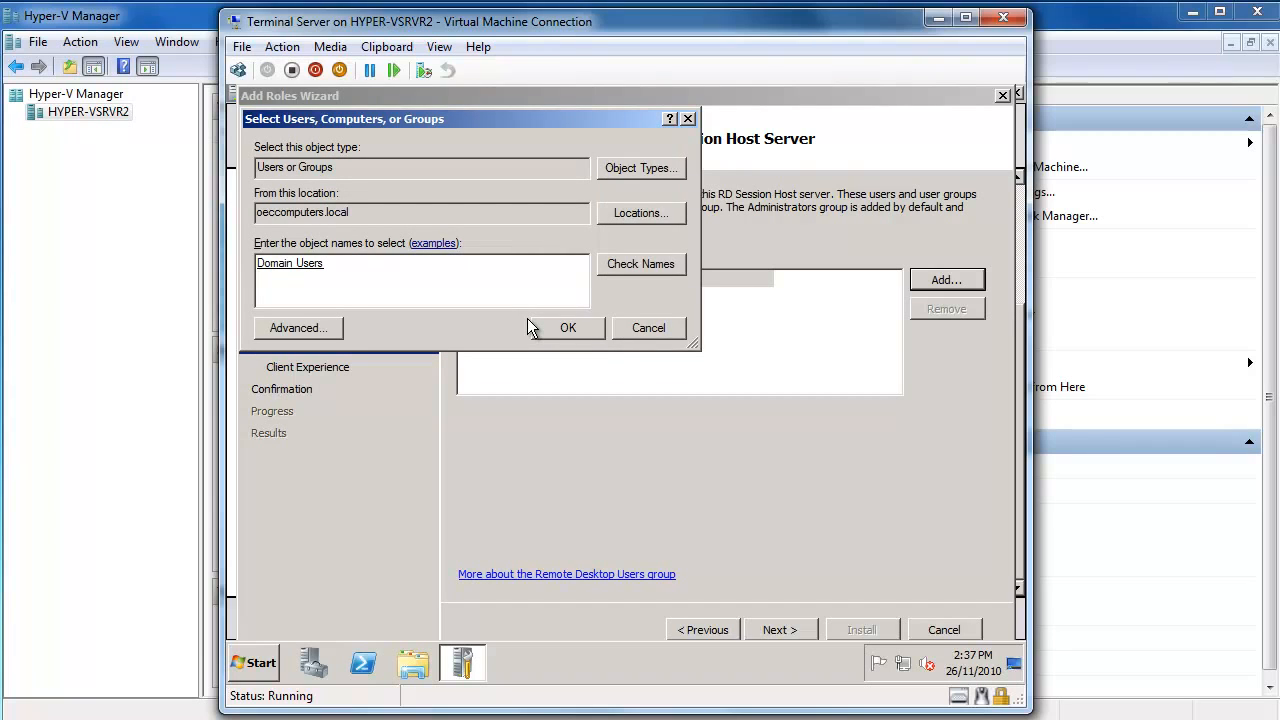
{"action": "left_click", "coordinate": [574, 327]}
{"action": "left_click", "coordinate": [550, 298]}
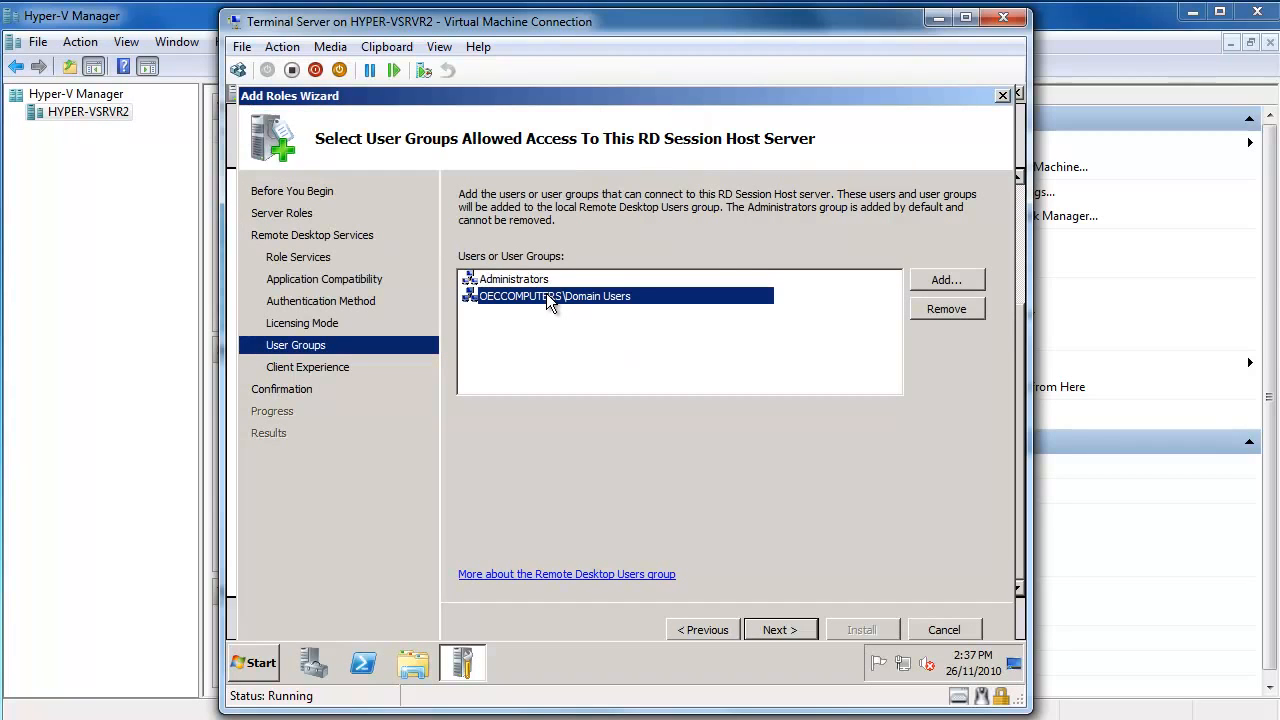
Leave audio/video playback, audio recording redirection and desktop composition off and proceed to confirmation.
{"action": "left_click", "coordinate": [776, 634]}
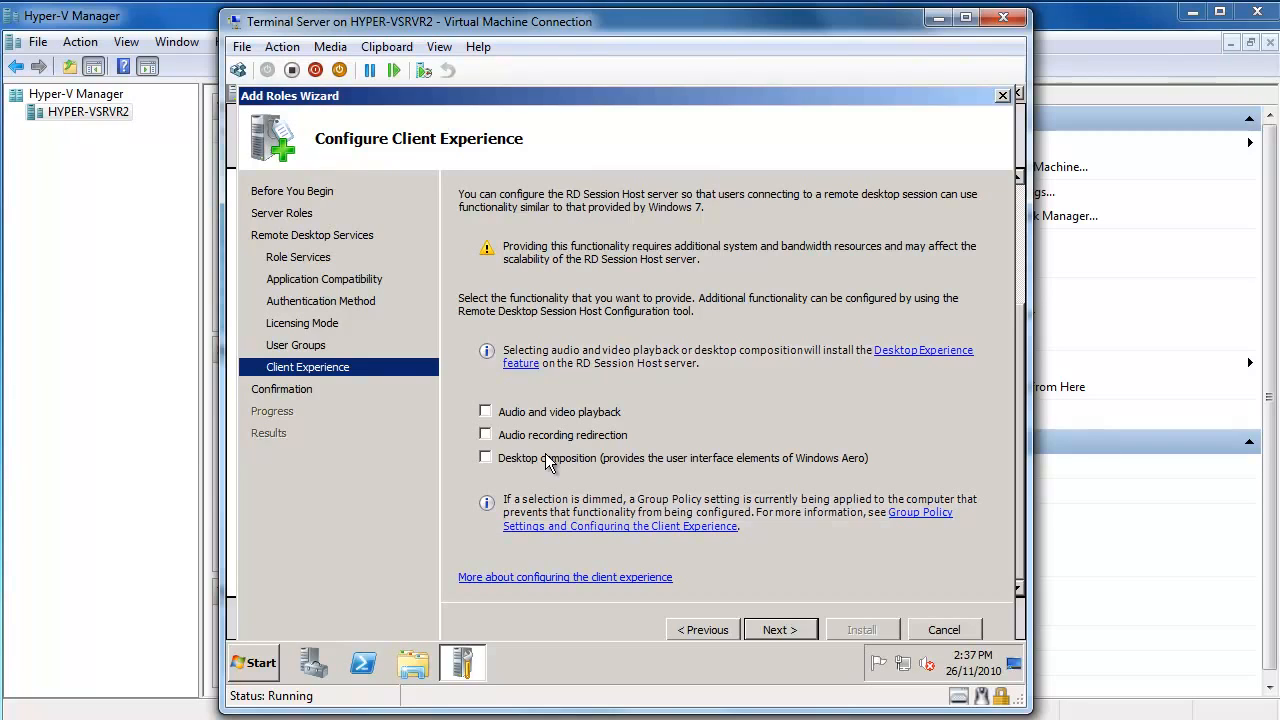
{"action": "left_click", "coordinate": [784, 631]}
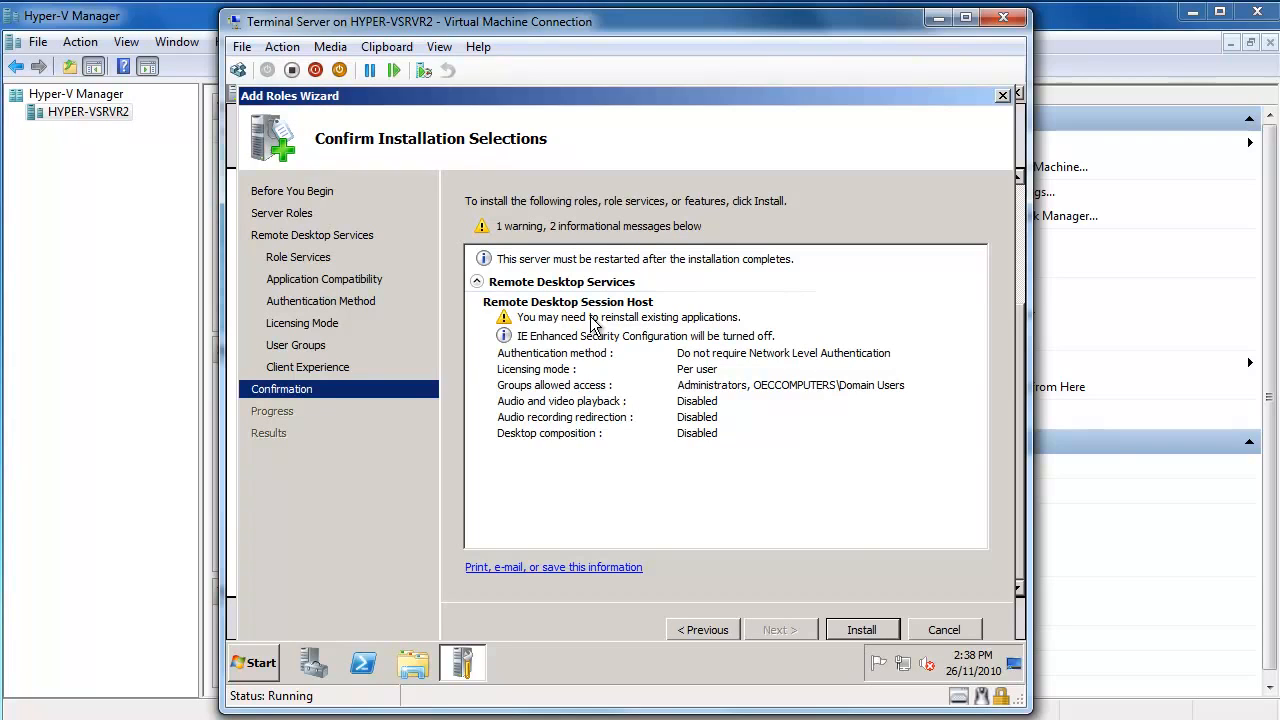
Install the Remote Desktop Services role and close the wizard once results show Restart Pending.
{"action": "left_click", "coordinate": [864, 627]}
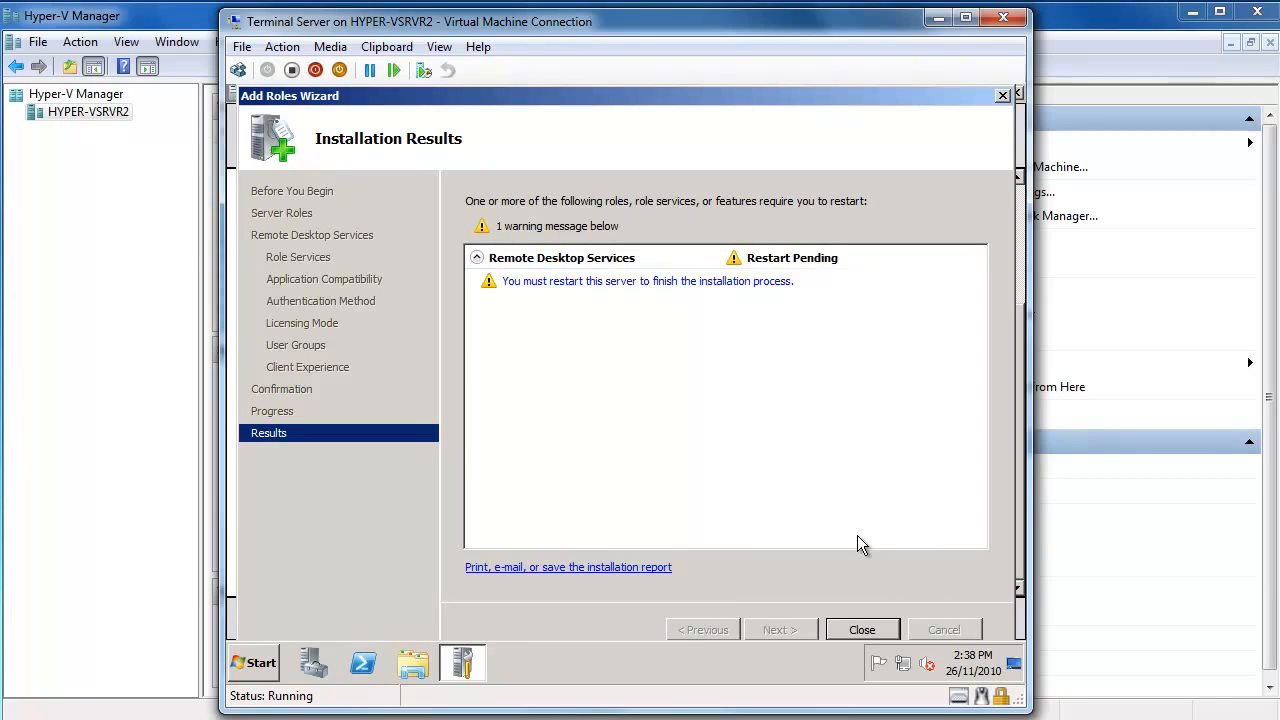
{"action": "left_click", "coordinate": [861, 629]}
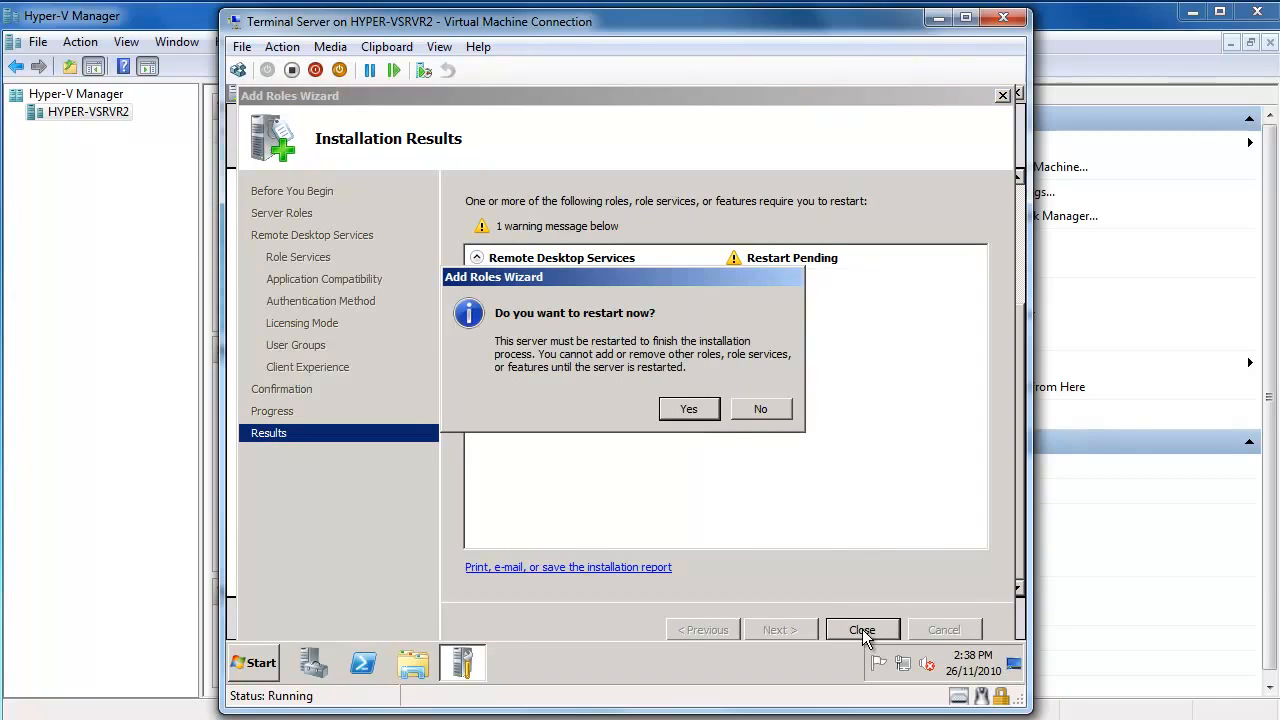
Restart the server now, then log back on to the virtual machine with the account password.
{"action": "left_click", "coordinate": [707, 413]}
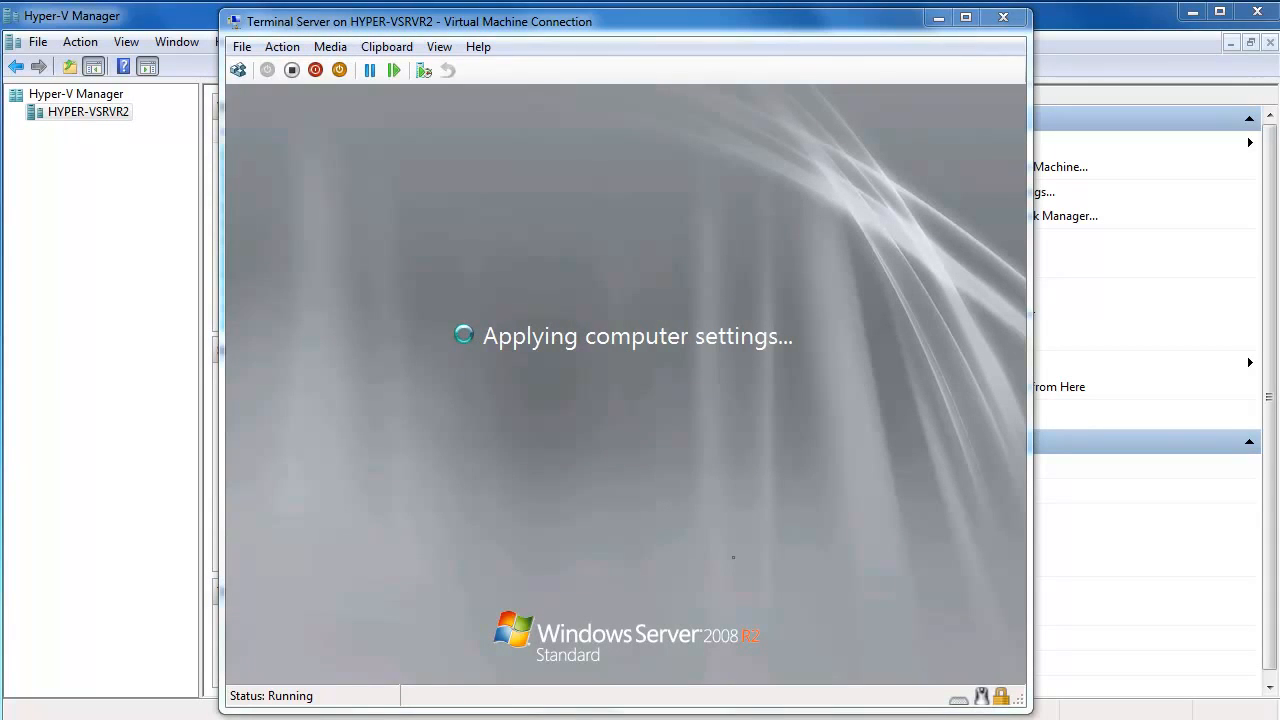
{"action": "left_click", "coordinate": [281, 47]}
{"action": "left_click", "coordinate": [295, 70]}
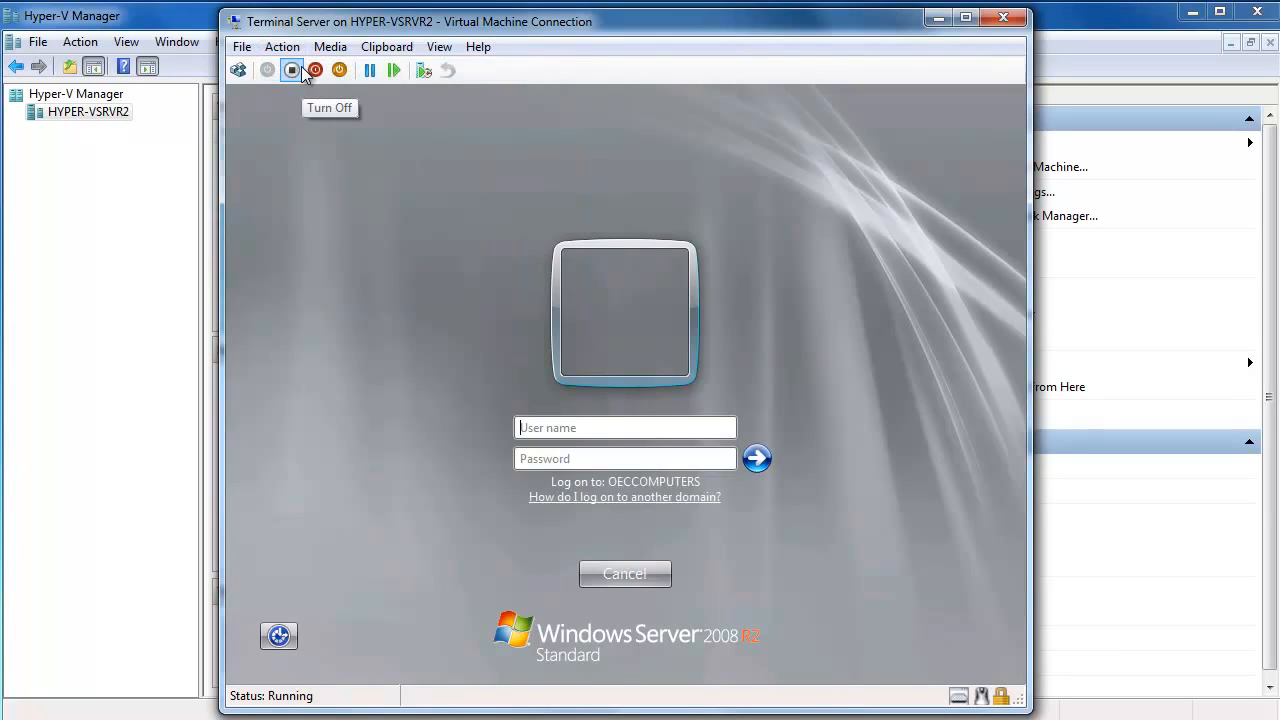
{"action": "type", "text": "Richard"}
{"action": "type", "text": "•••••"}
{"action": "type", "text": "••••"}
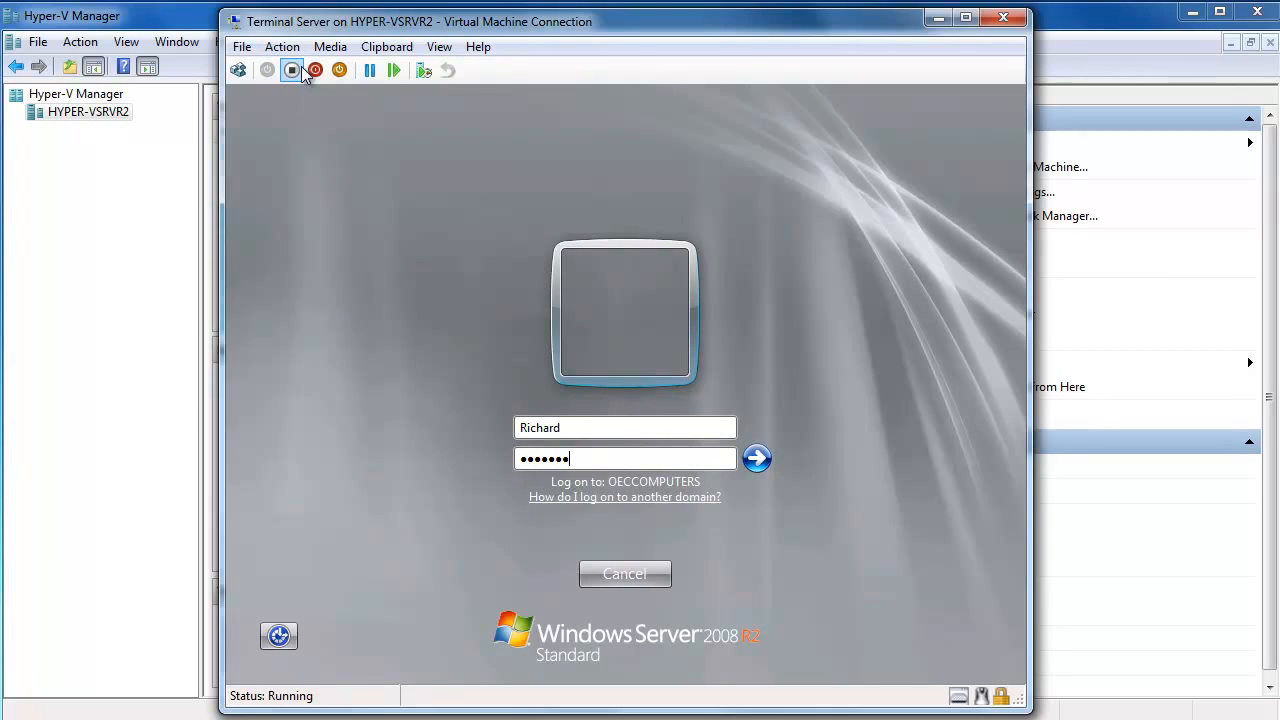
{"action": "key", "text": "Return"}
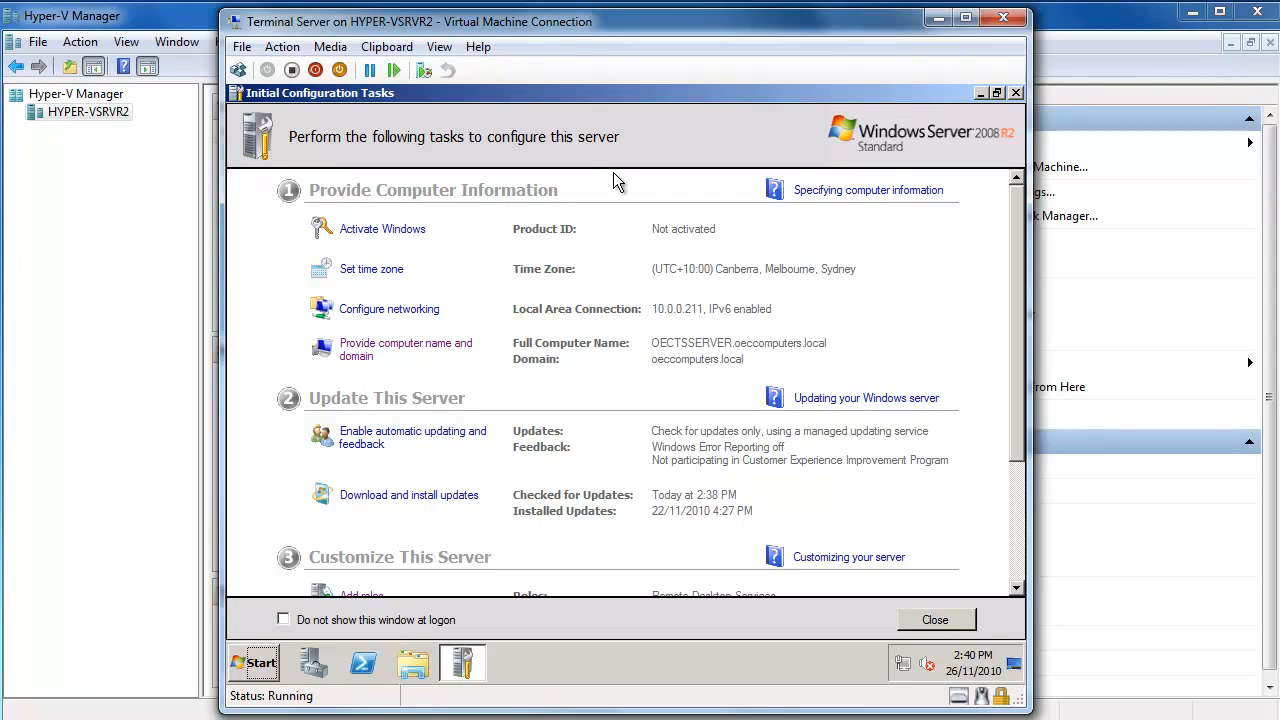
Tick 'Do not show this window at logon', close Initial Configuration Tasks, then close Server Manager.
{"action": "left_click", "coordinate": [1024, 563]}
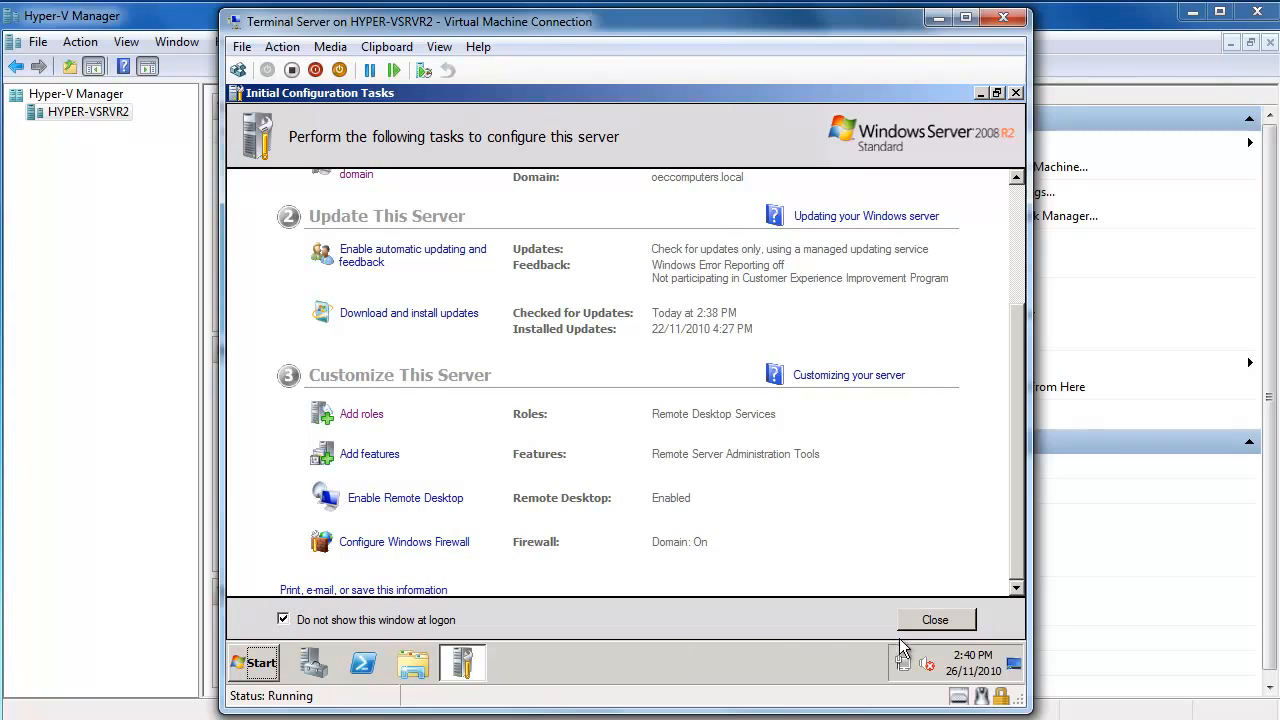
{"action": "left_click", "coordinate": [940, 620]}
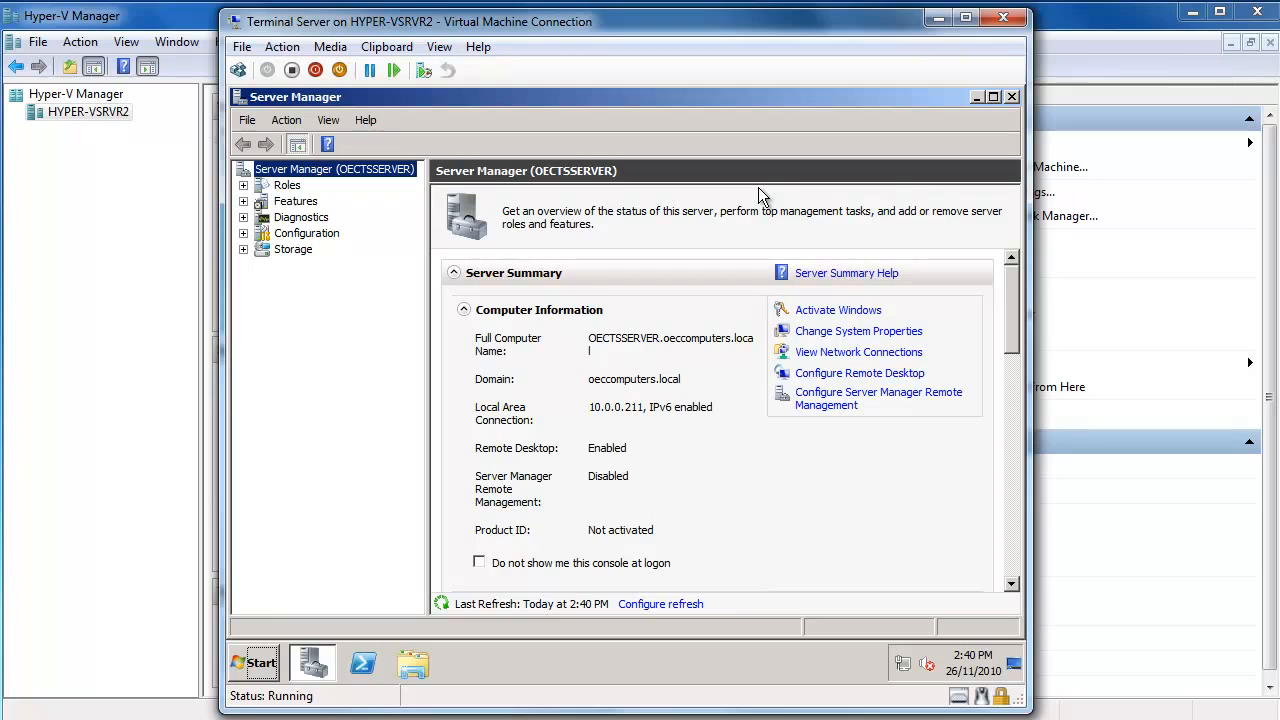
{"action": "left_click", "coordinate": [1010, 548]}
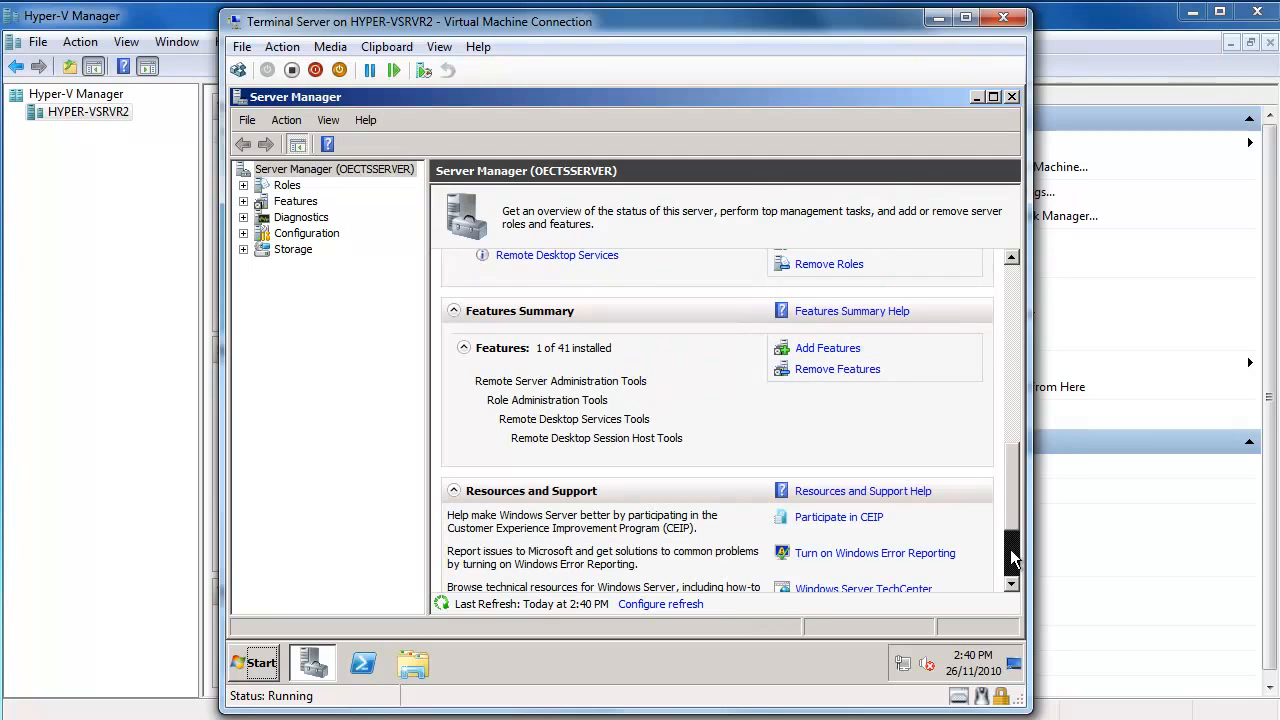
{"action": "left_click", "coordinate": [1010, 549]}
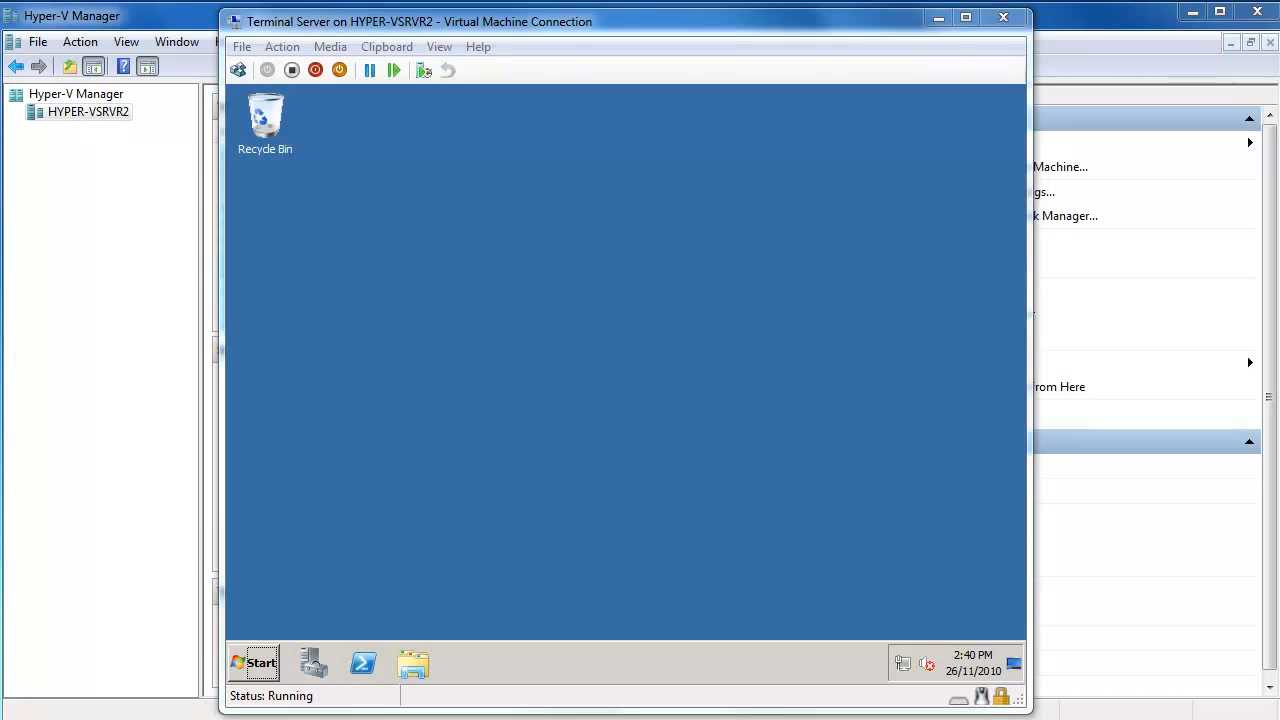
Close the Terminal Server connection and connect to the Small Business Server 2008 Demo Server's console.
{"action": "left_click", "coordinate": [1005, 20]}
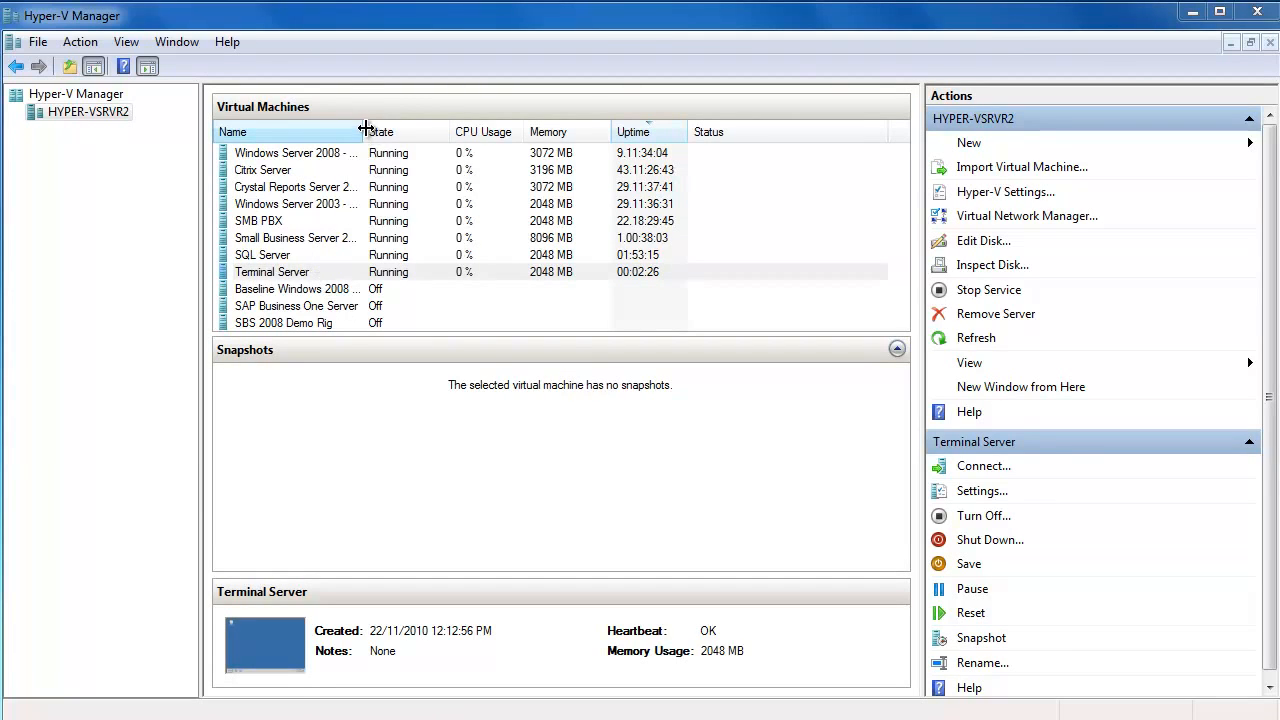
{"action": "left_click_drag", "start_coordinate": [365, 130], "coordinate": [451, 130]}
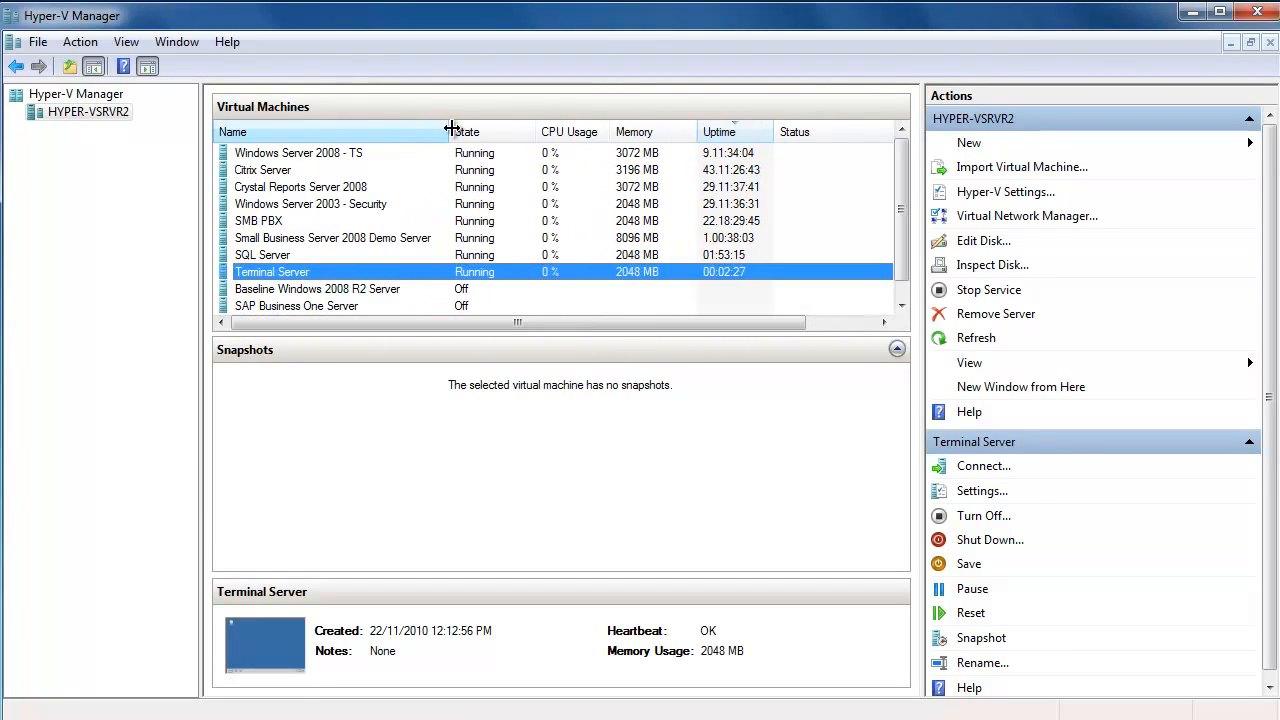
{"action": "left_click", "coordinate": [352, 246]}
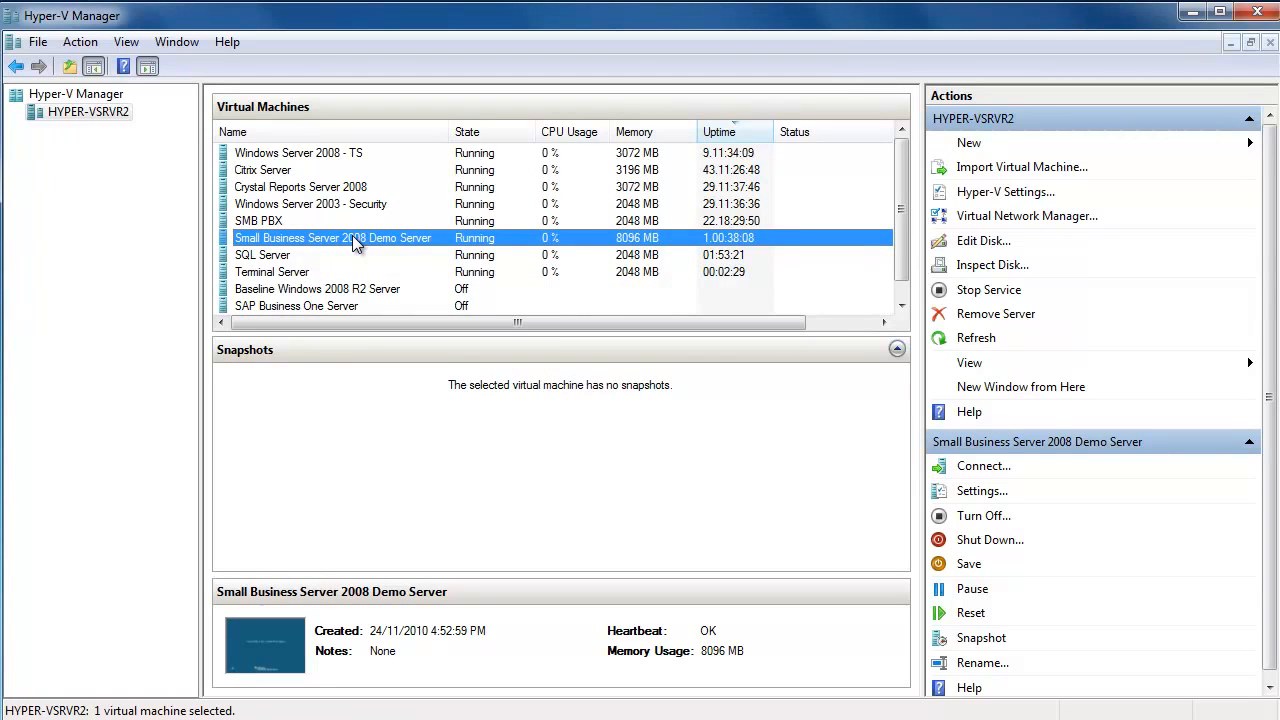
{"action": "left_click", "coordinate": [983, 467]}
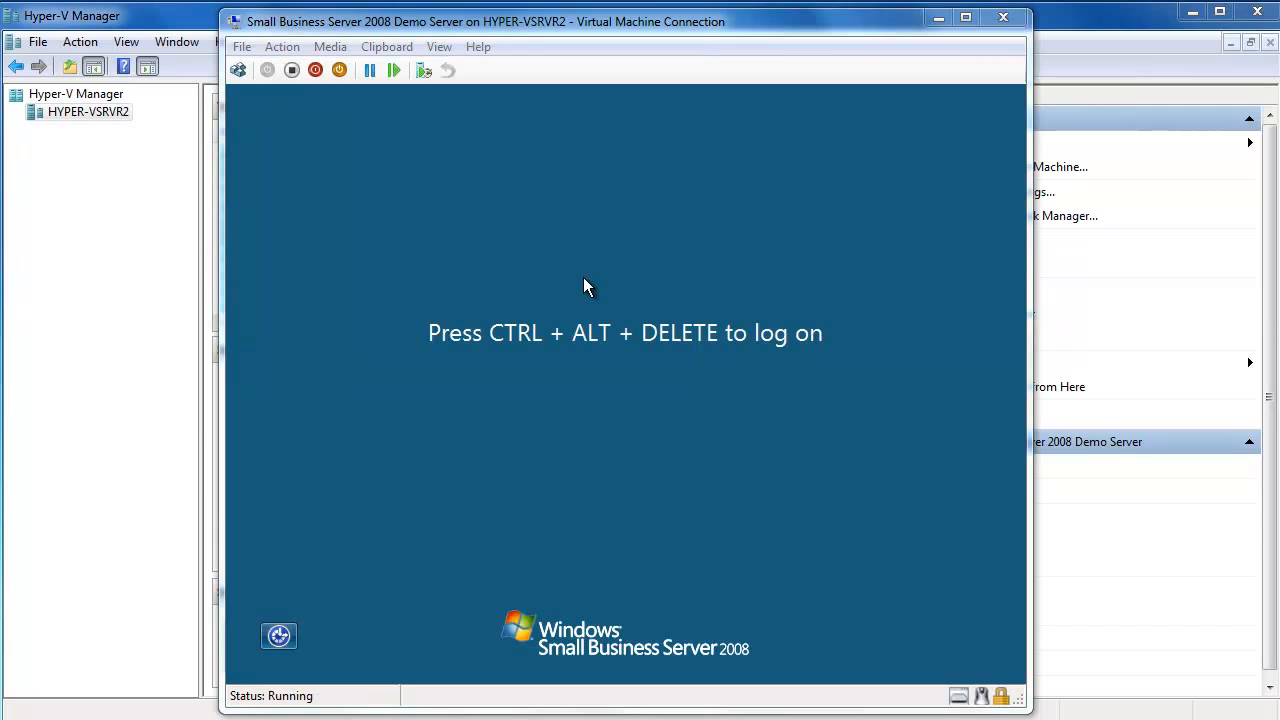
Send Ctrl+Alt+Delete and log on to the SBS server with the domain account's password.
{"action": "left_click", "coordinate": [281, 46]}
{"action": "left_click", "coordinate": [305, 68]}
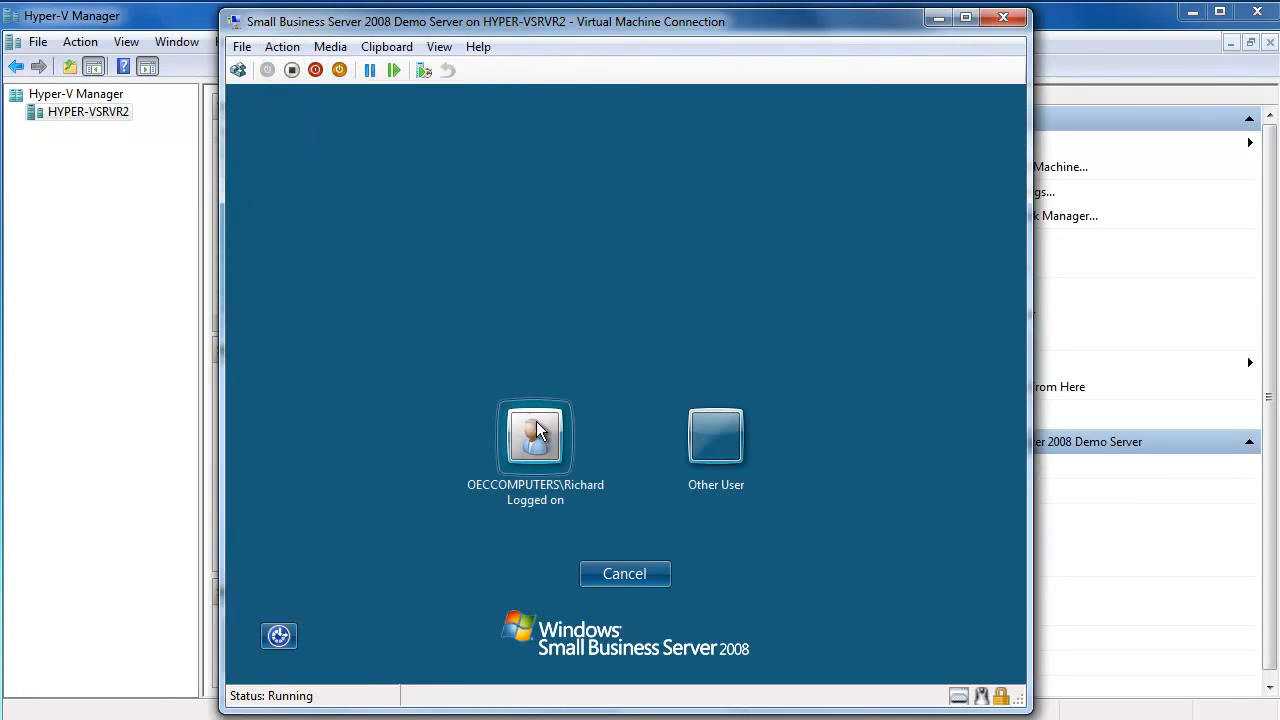
{"action": "left_click", "coordinate": [536, 428]}
{"action": "type", "text": "••••••"}
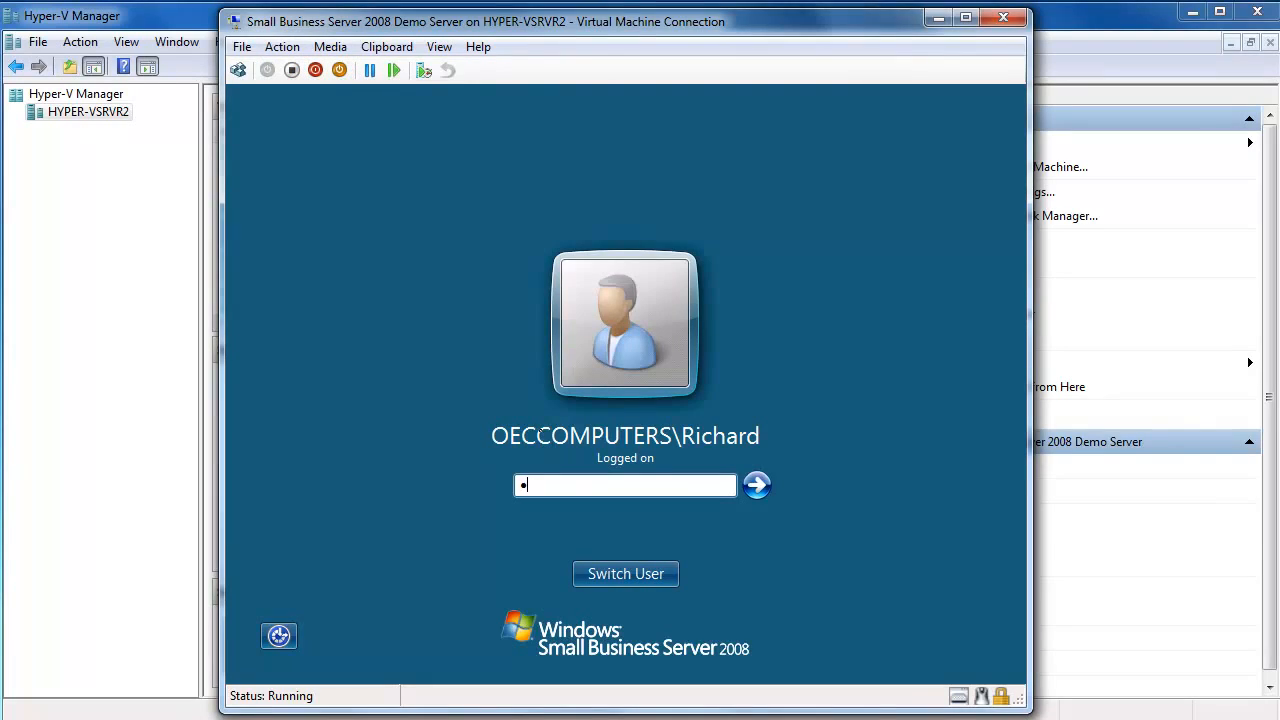
{"action": "type", "text": "•••"}
{"action": "key", "text": "Return"}
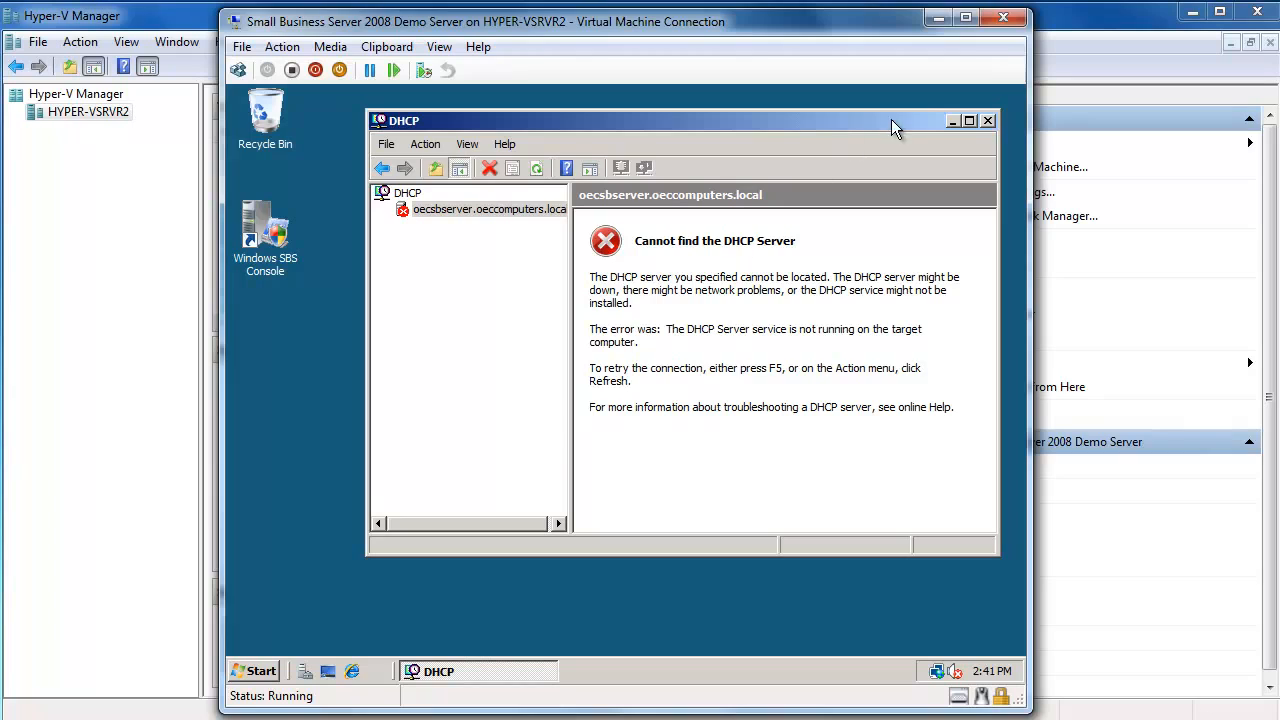
Close the DHCP console, run Server Manager elevated, and scroll the Roles summary to Terminal Services.
{"action": "left_click", "coordinate": [988, 121]}
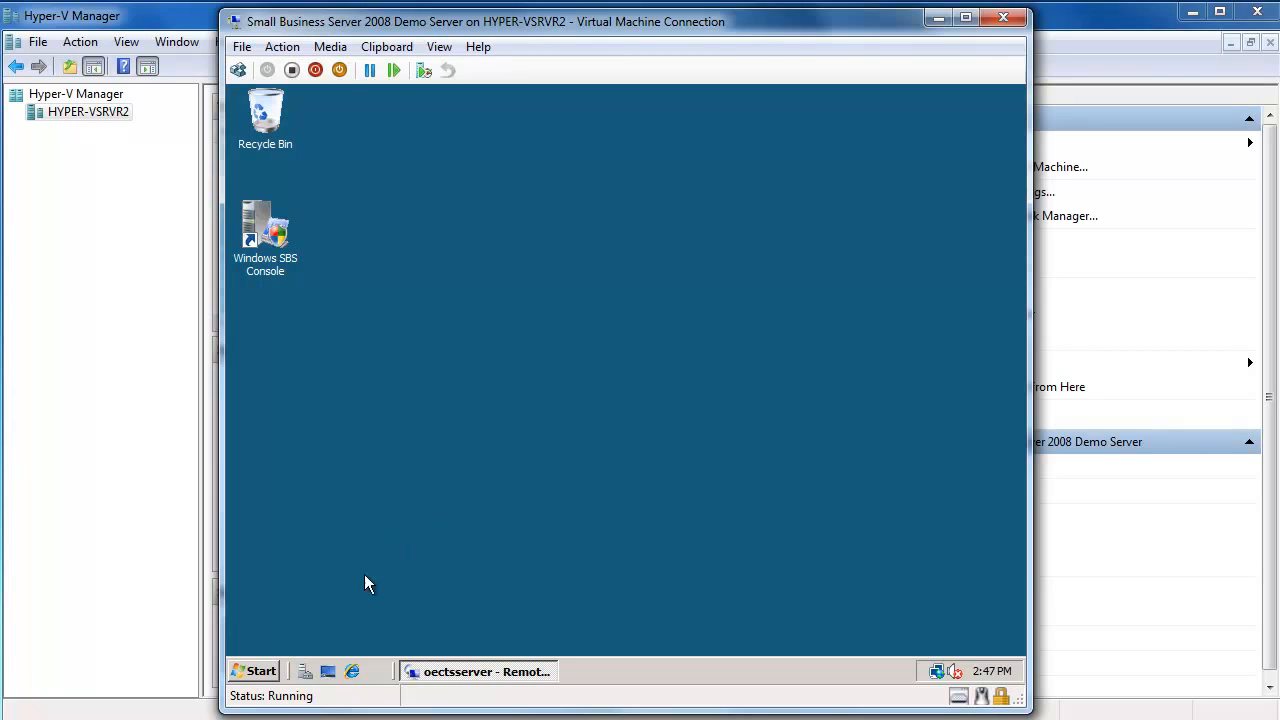
{"action": "left_click", "coordinate": [305, 671]}
{"action": "left_click", "coordinate": [505, 597]}
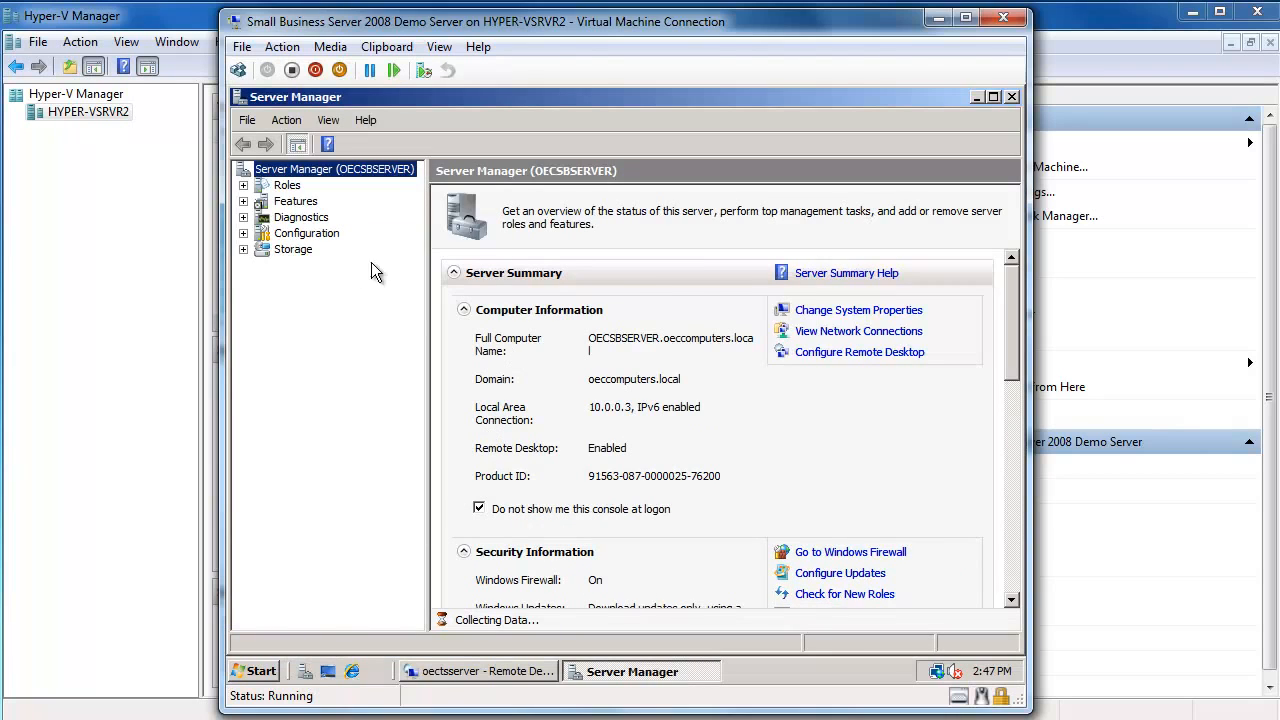
{"action": "left_click", "coordinate": [285, 186]}
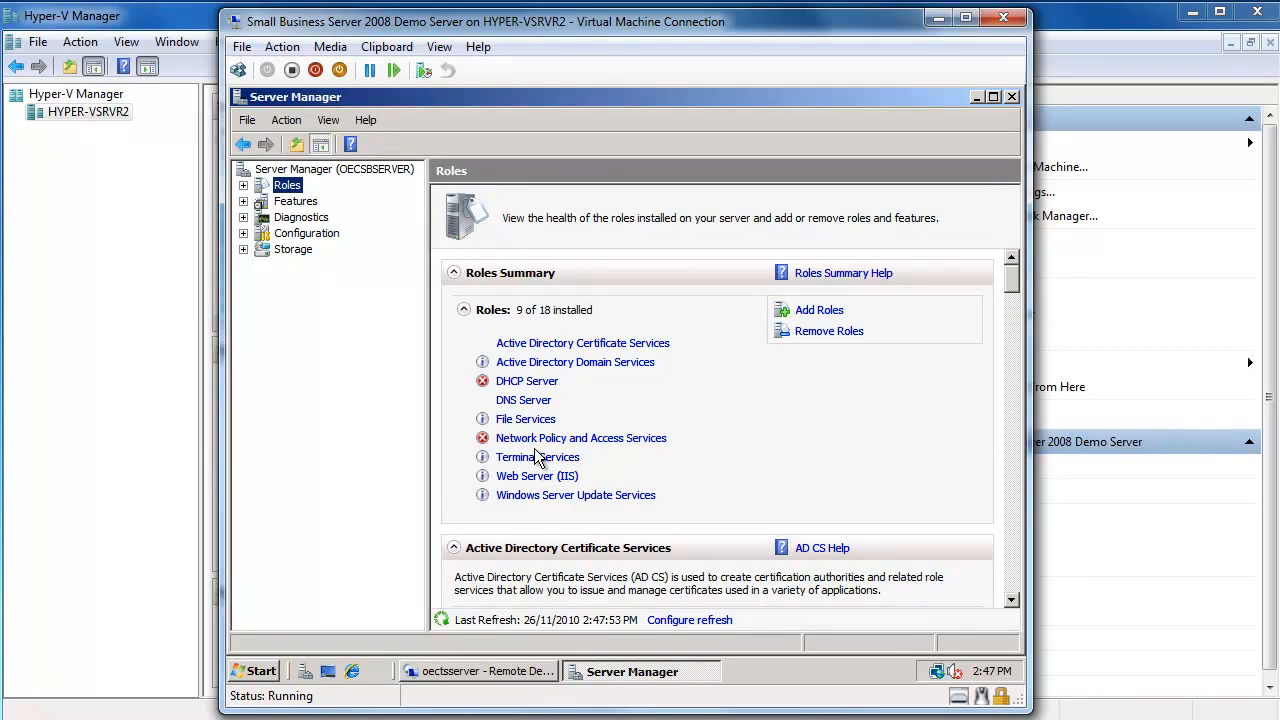
{"action": "left_click_drag", "start_coordinate": [1009, 276], "coordinate": [1007, 472]}
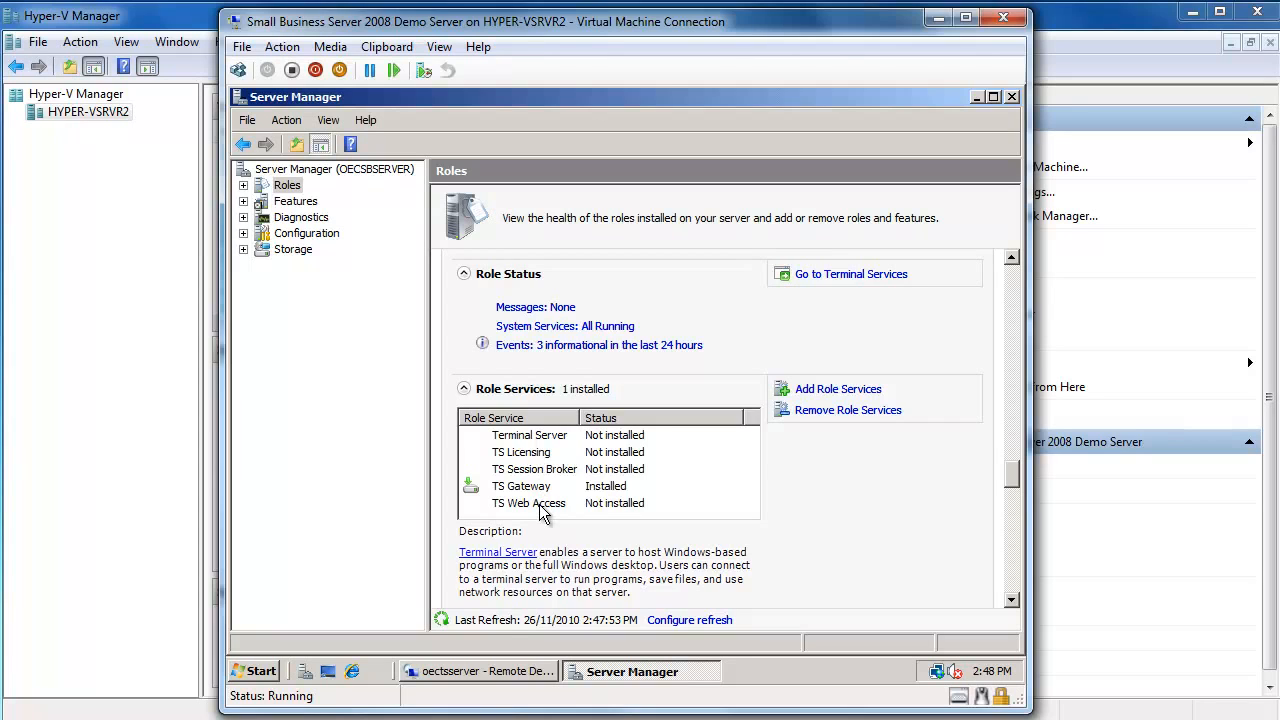
Add TS Licensing and TS Web Access role services with 'This domain' discovery scope and install.
{"action": "left_click", "coordinate": [838, 392]}
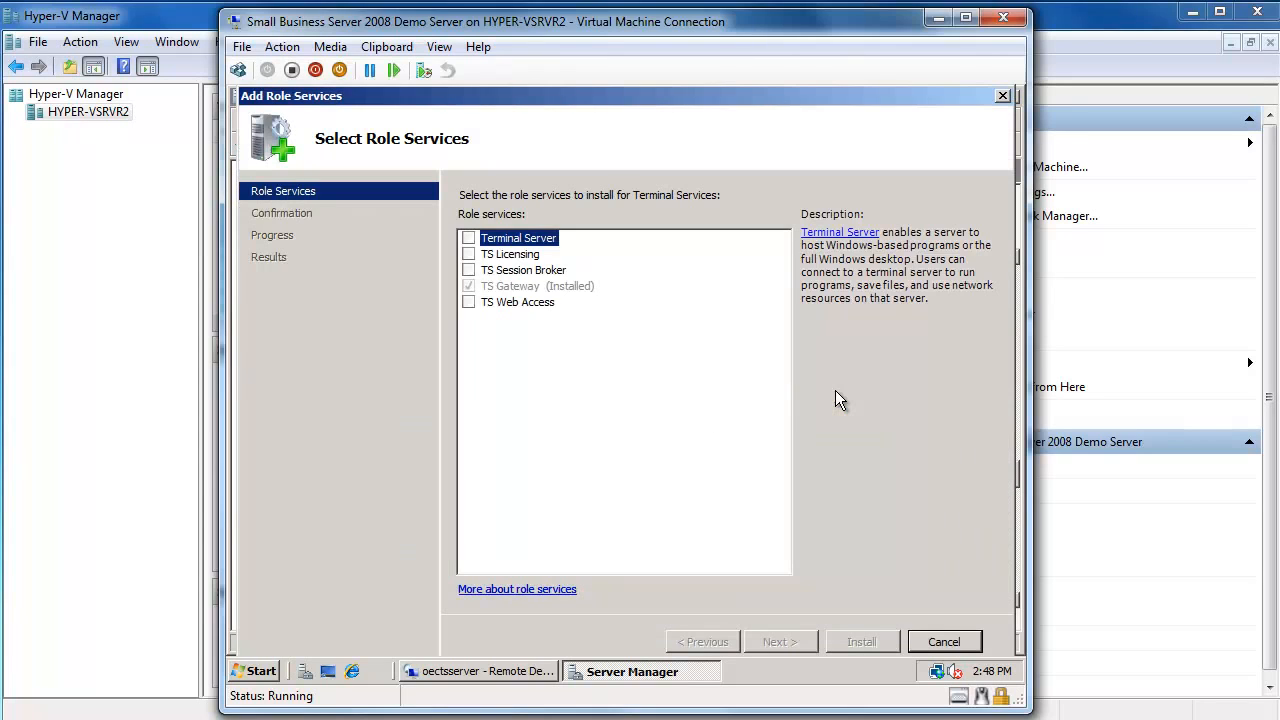
{"action": "left_click", "coordinate": [469, 254]}
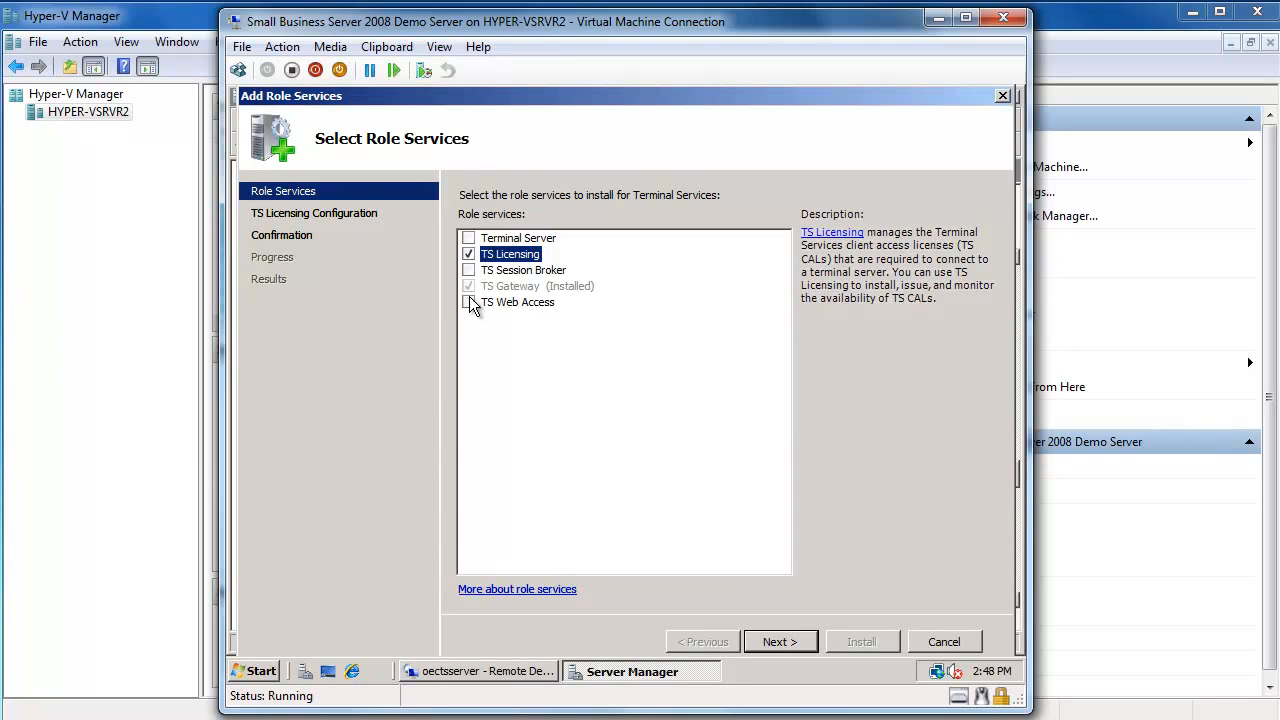
{"action": "left_click", "coordinate": [469, 302]}
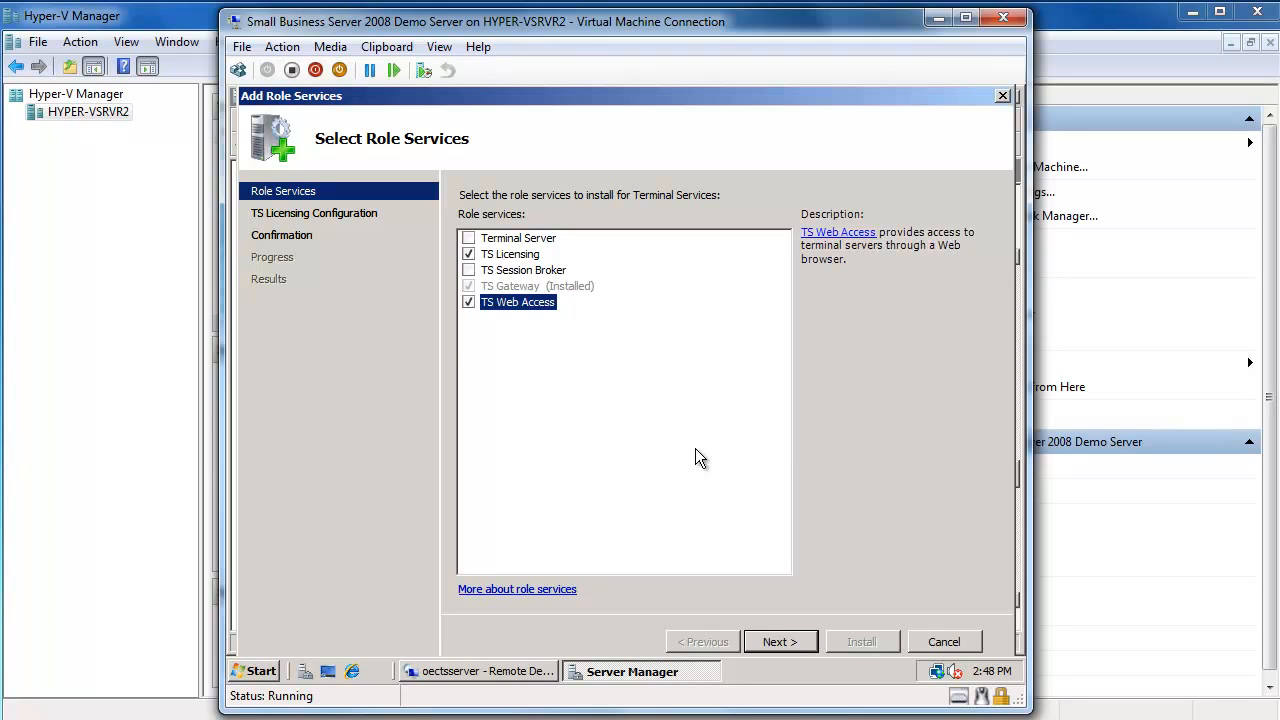
{"action": "left_click", "coordinate": [779, 642]}
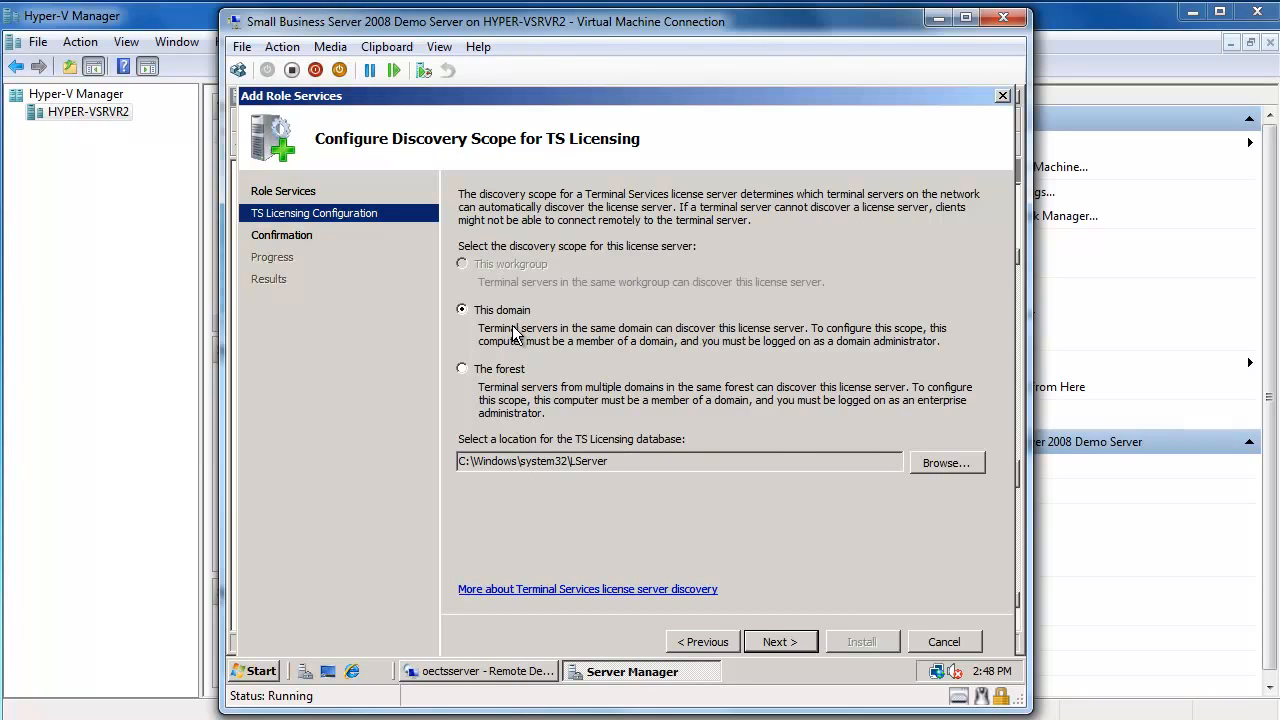
{"action": "left_click", "coordinate": [786, 648]}
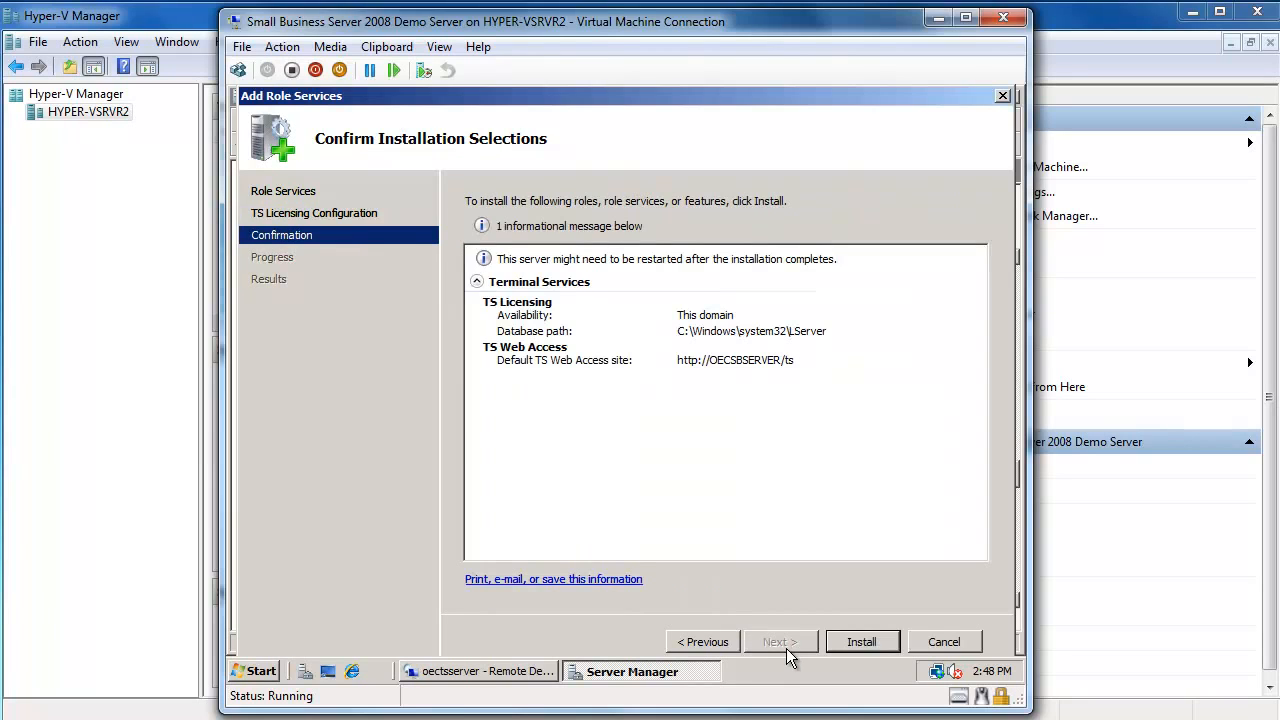
{"action": "left_click", "coordinate": [852, 642]}
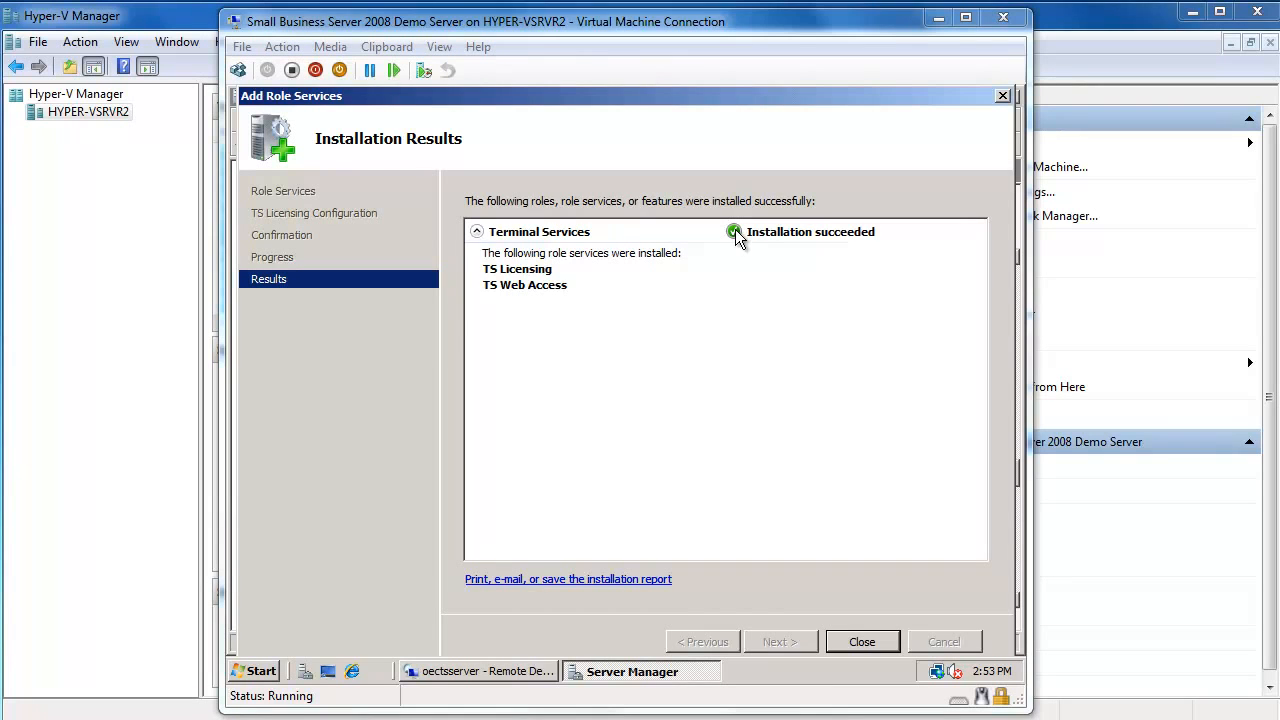
Close the finished Add Role Services wizard and review the three installed Terminal Services role services.
{"action": "left_click", "coordinate": [855, 640]}
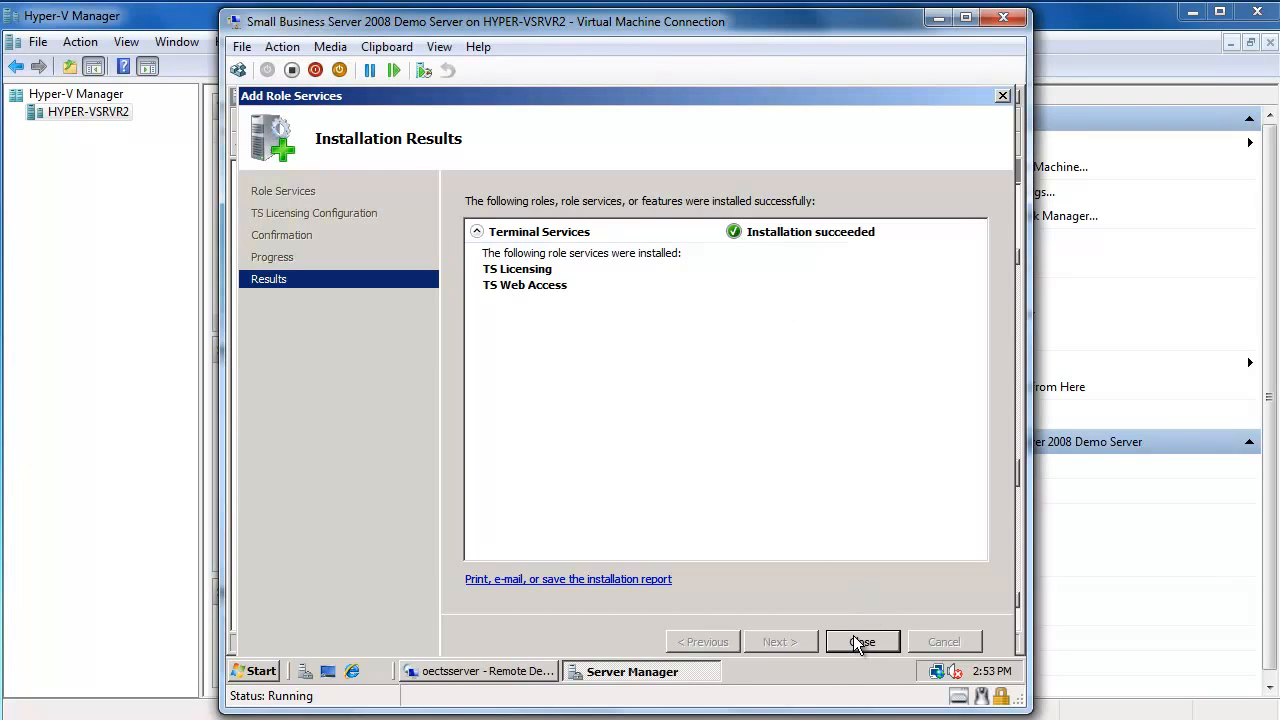
{"action": "left_click", "coordinate": [860, 641]}
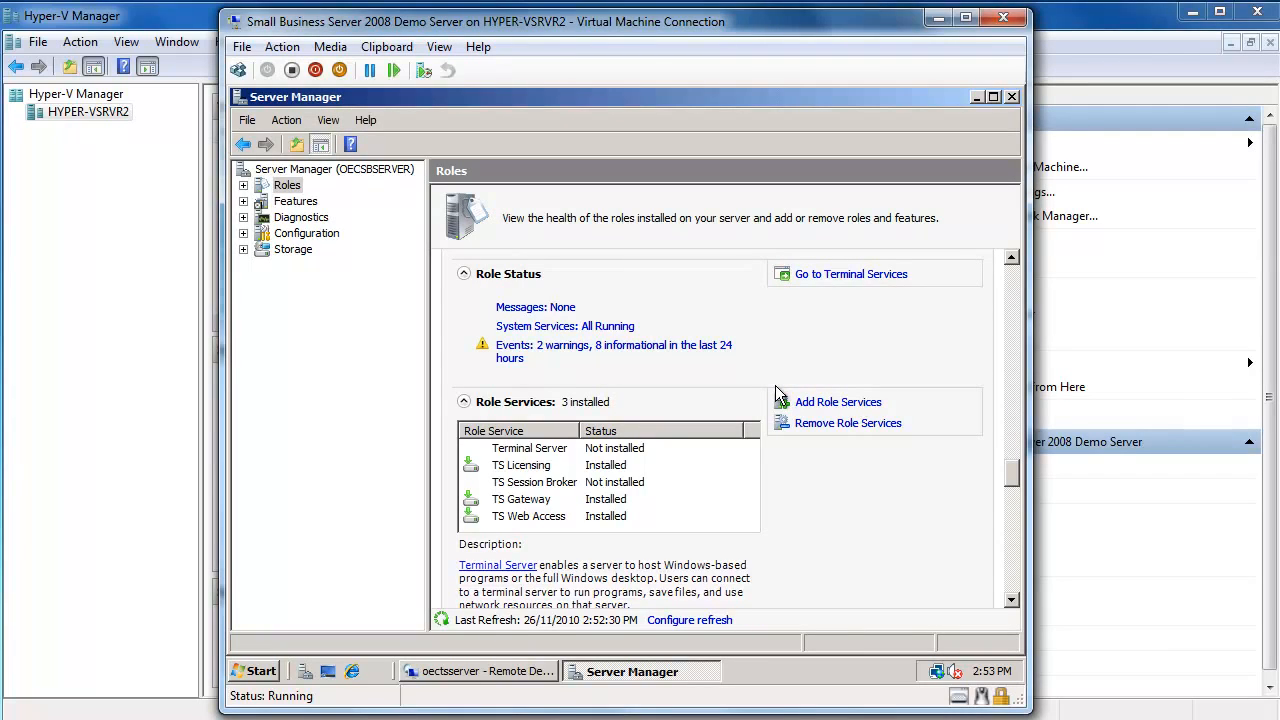
{"action": "left_click", "coordinate": [858, 405]}
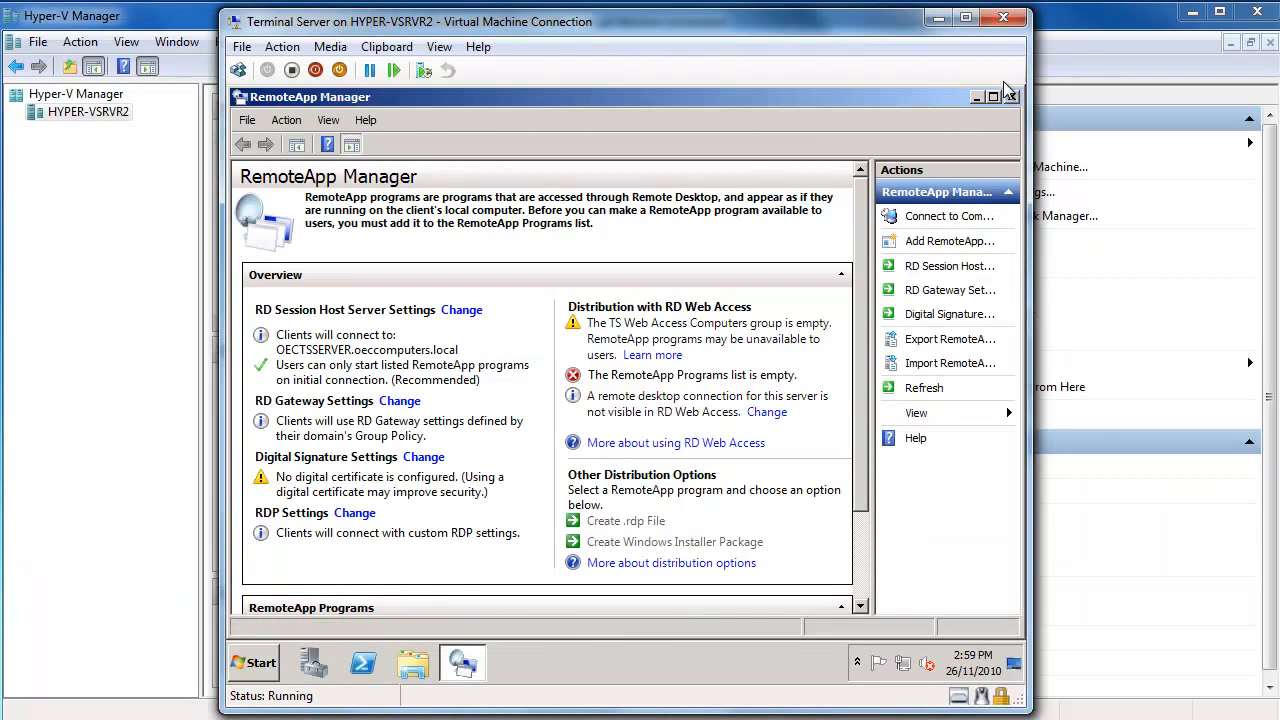
Relaunch RemoteApp Manager via Administrative Tools > Remote Desktop Services, then reopen the Start menu.
{"action": "left_click", "coordinate": [1010, 96]}
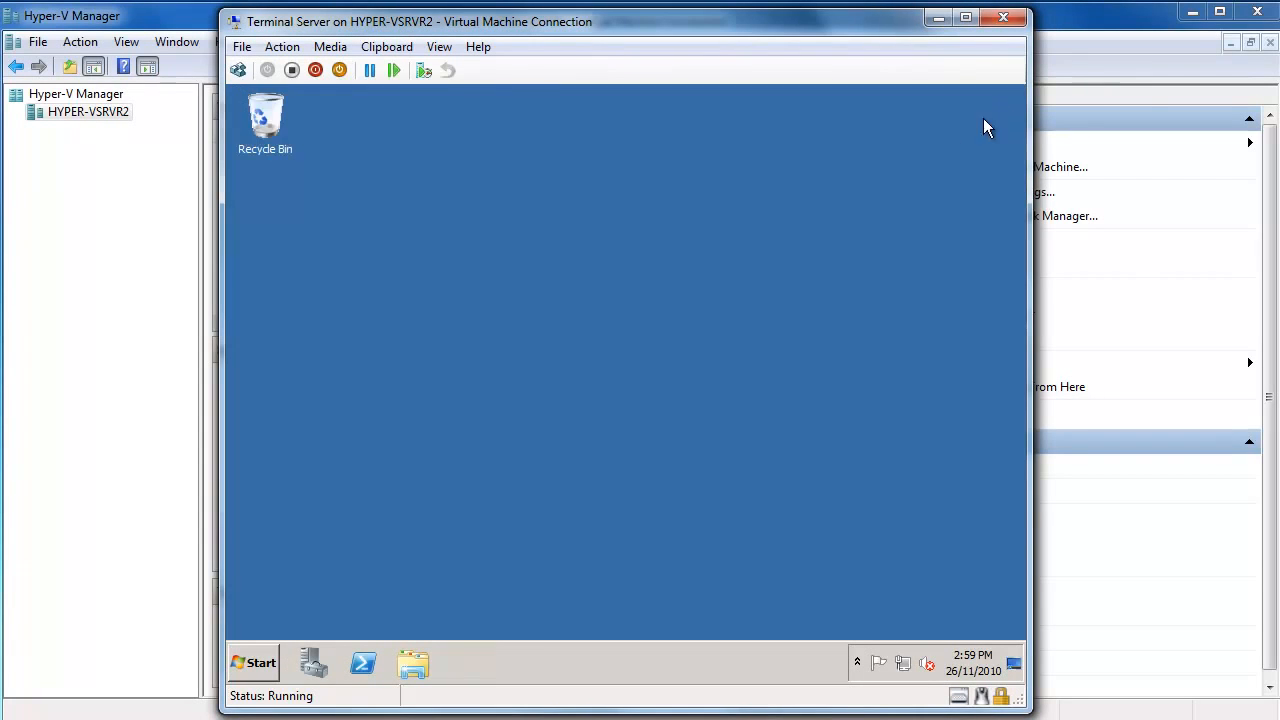
{"action": "left_click", "coordinate": [256, 662]}
{"action": "mouse_move", "coordinate": [598, 490]}
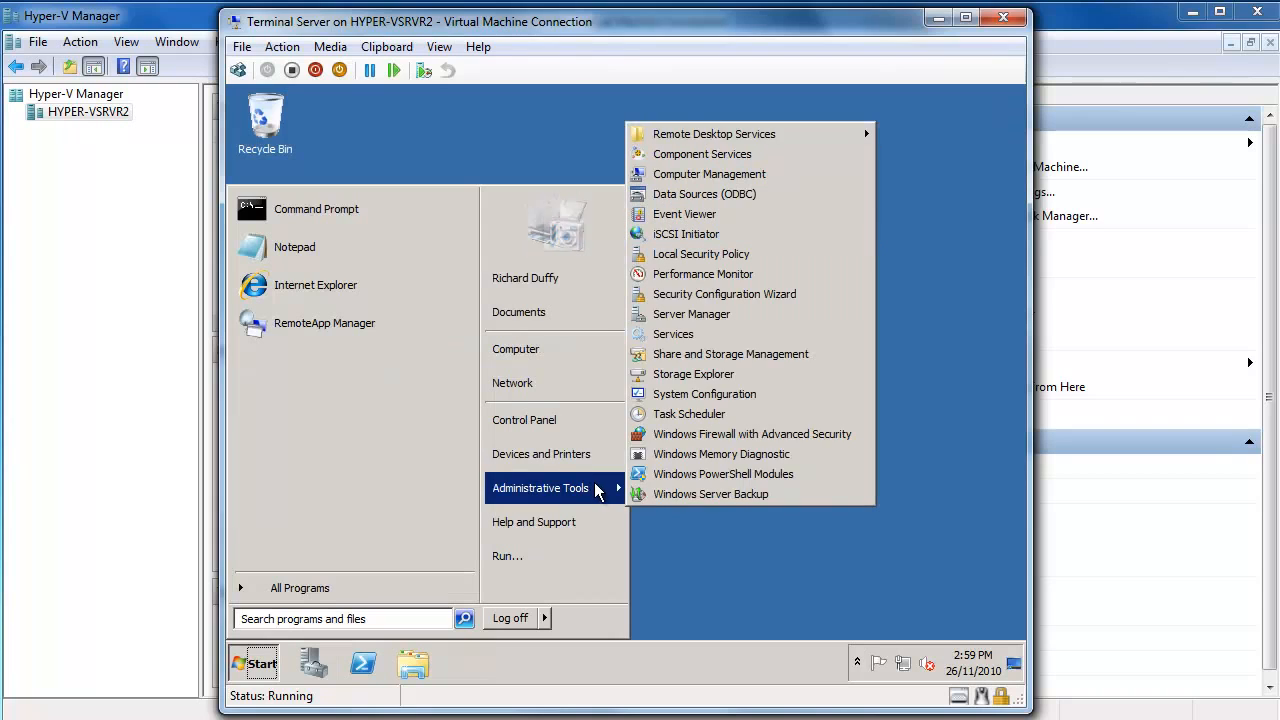
{"action": "mouse_move", "coordinate": [736, 131]}
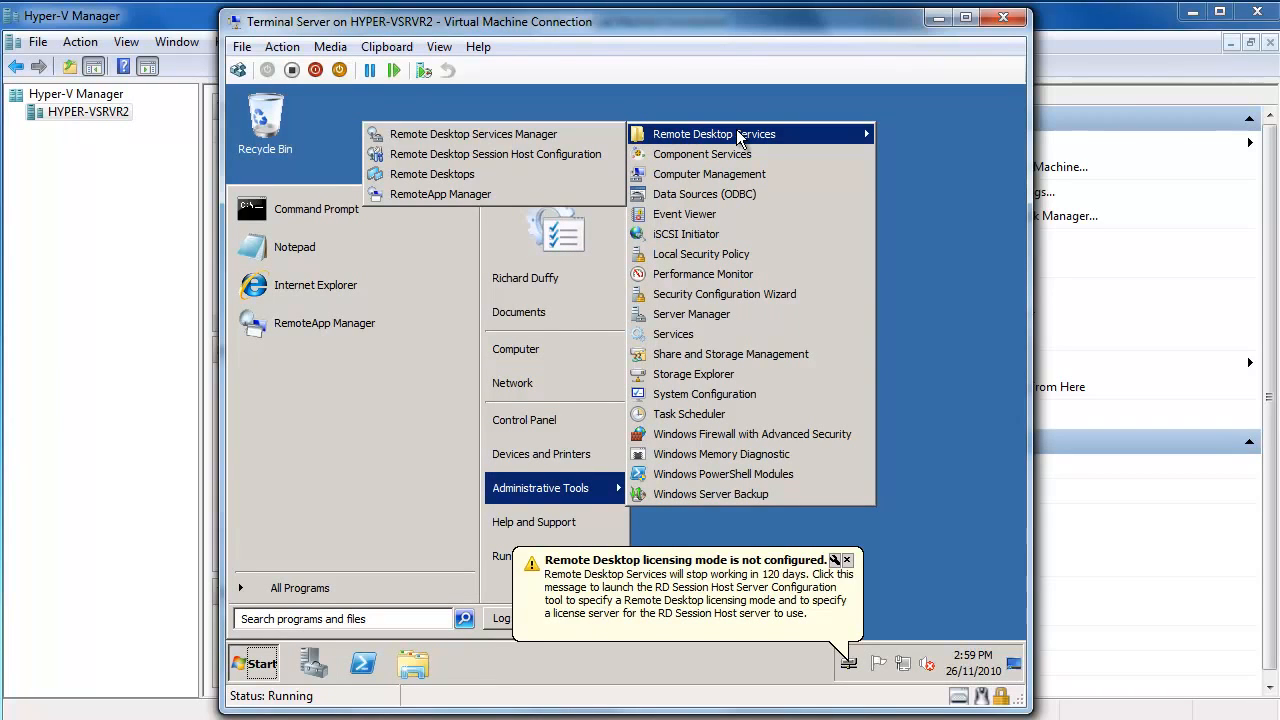
{"action": "left_click", "coordinate": [483, 197]}
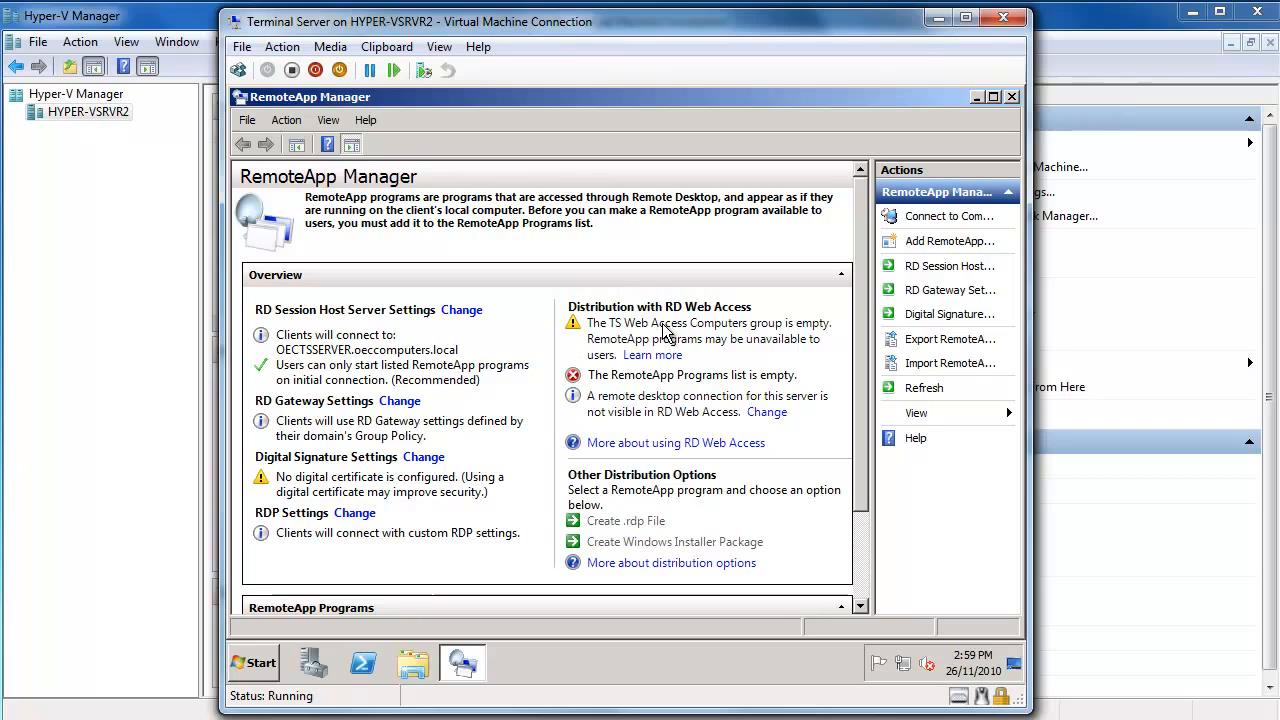
{"action": "left_click", "coordinate": [276, 668]}
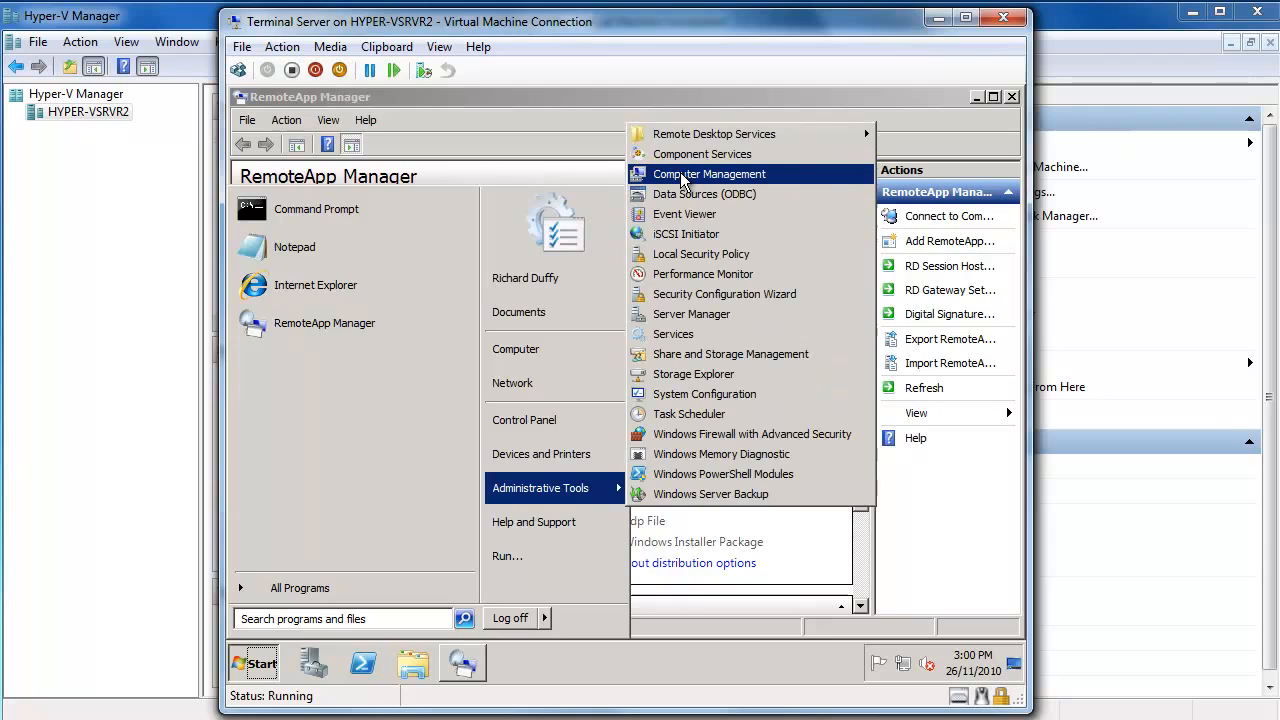
In Computer Management's Local Users and Groups > Groups, open the TS Web Access Computers group properties.
{"action": "left_click", "coordinate": [683, 175]}
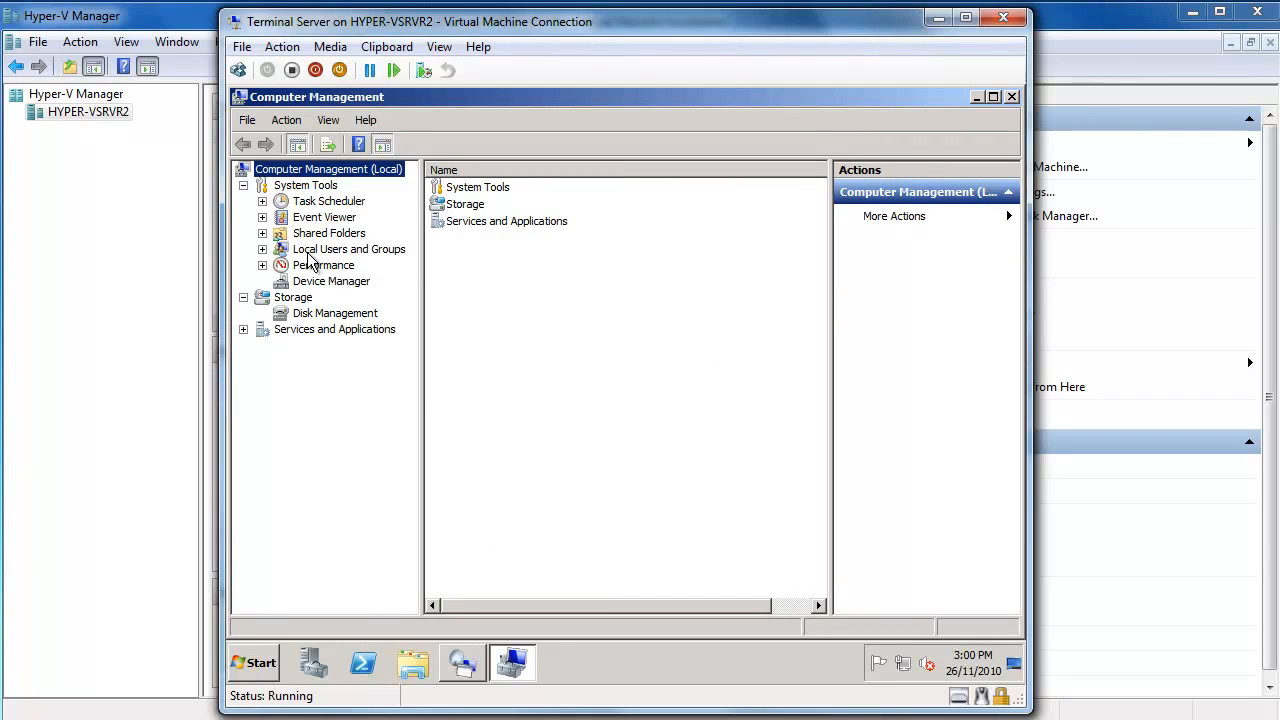
{"action": "left_click", "coordinate": [262, 249]}
{"action": "left_click", "coordinate": [329, 281]}
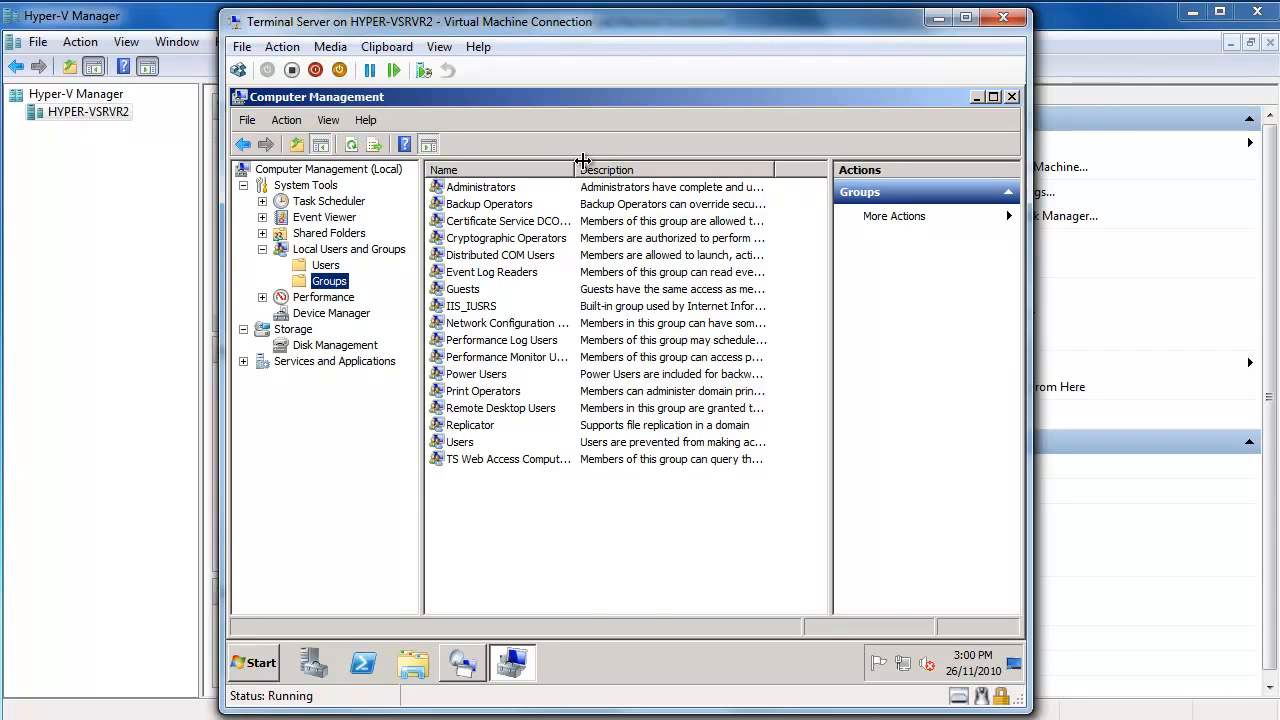
{"action": "left_click_drag", "start_coordinate": [578, 164], "coordinate": [651, 170]}
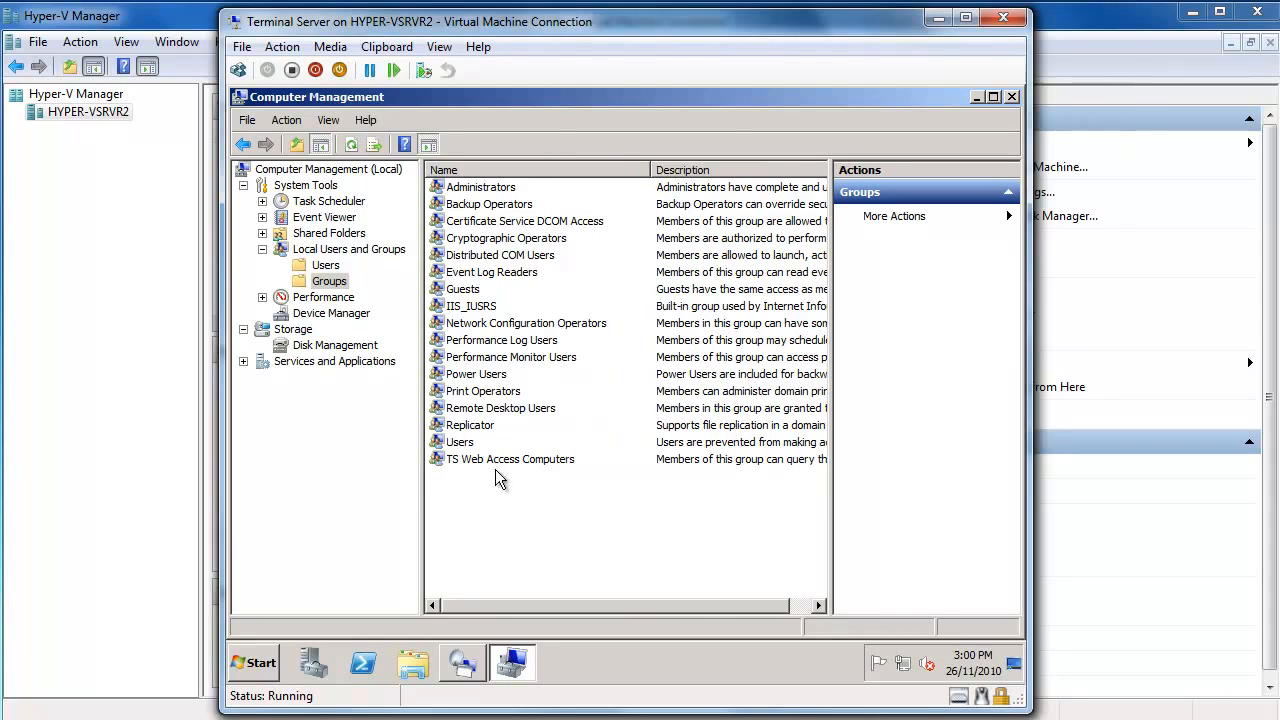
{"action": "double_click", "coordinate": [520, 460]}
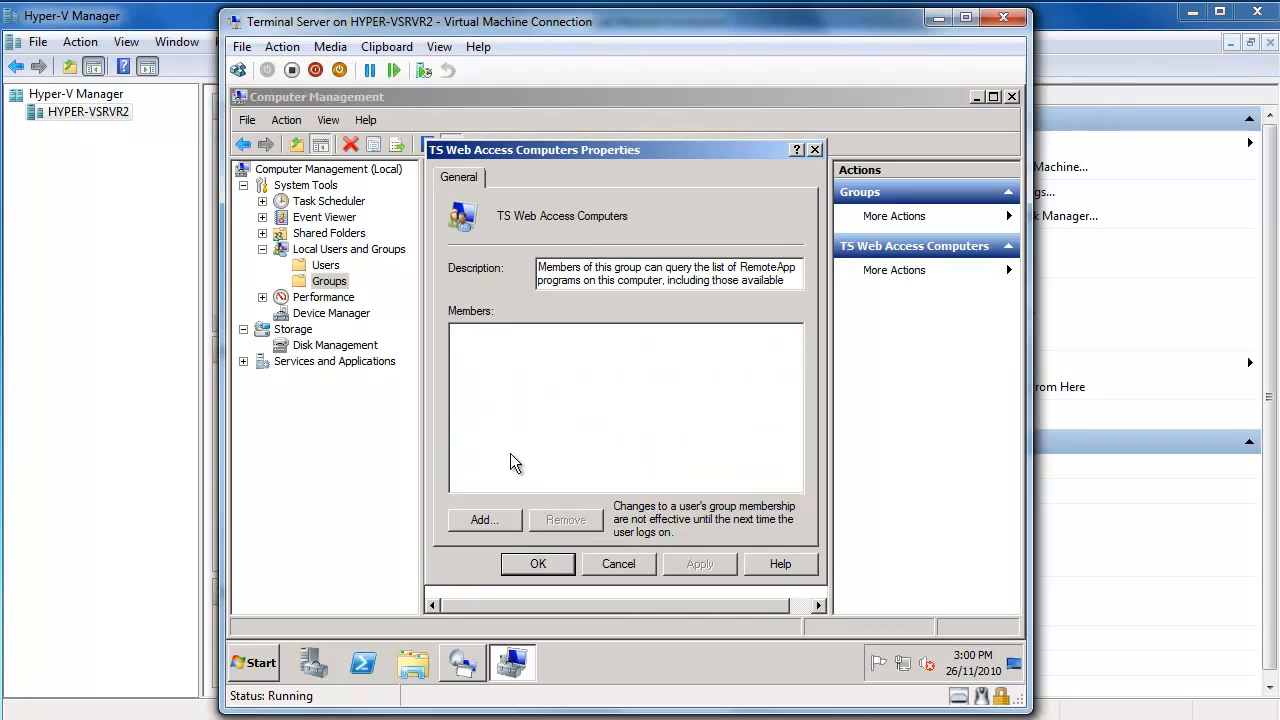
Start adding a member and include Computers in the searchable object types.
{"action": "left_click", "coordinate": [485, 520]}
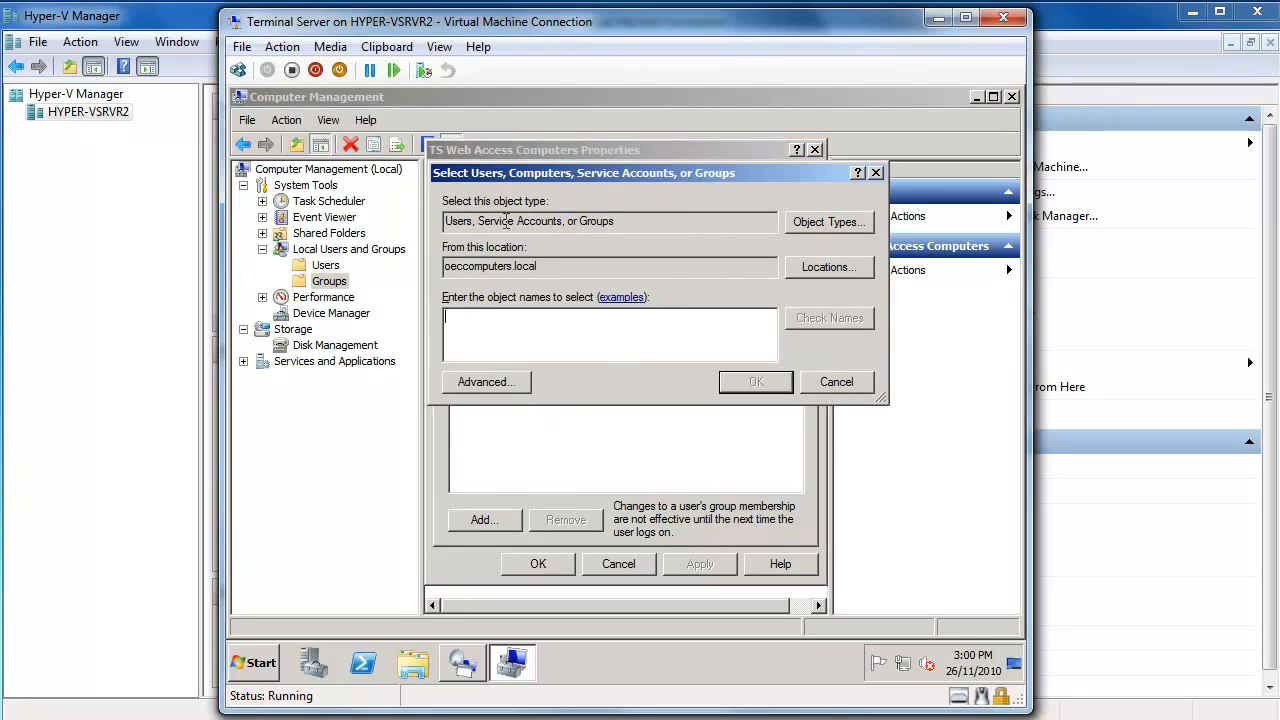
{"action": "left_click", "coordinate": [821, 226]}
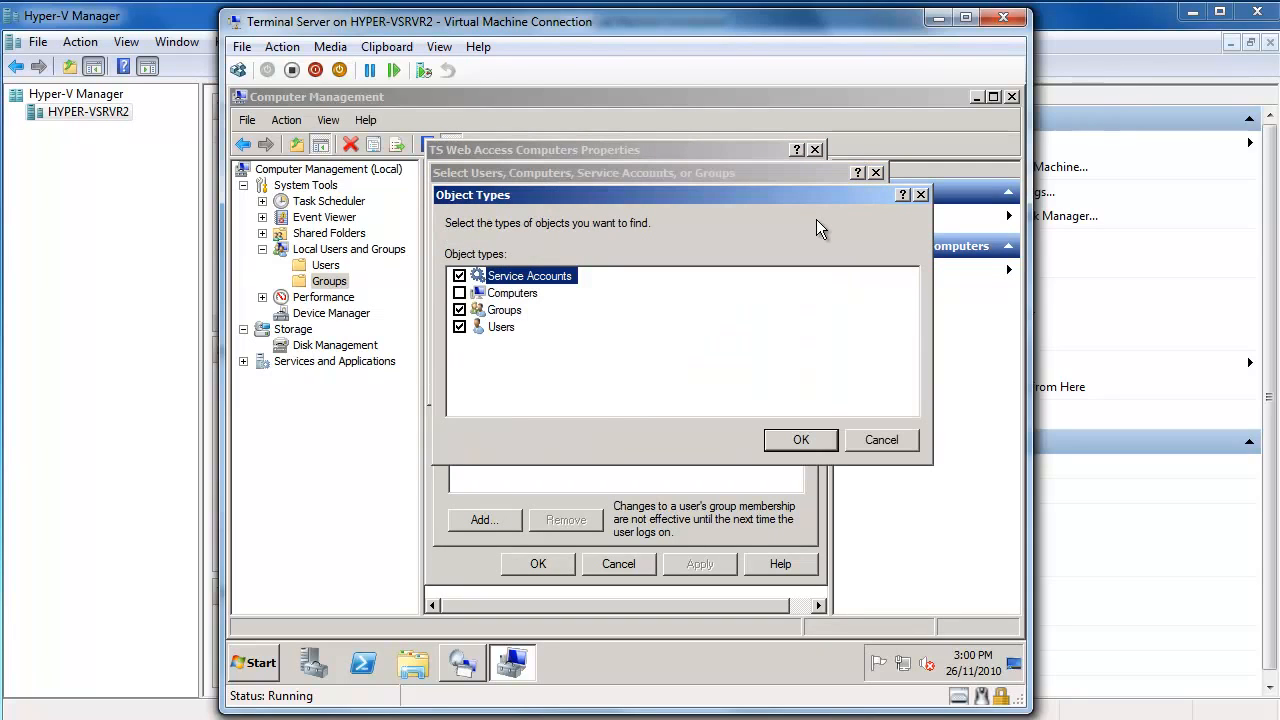
{"action": "left_click", "coordinate": [459, 293]}
{"action": "left_click", "coordinate": [808, 440]}
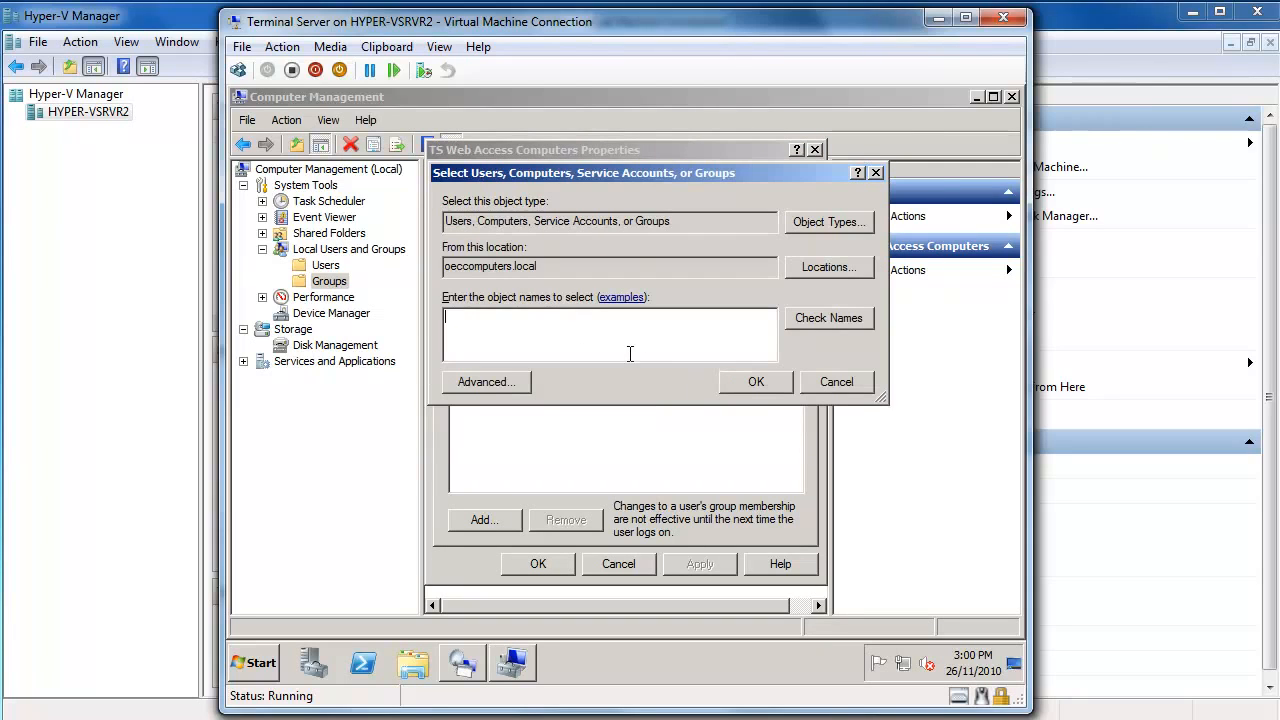
Enter and verify computer name OECSBSERVER, fixing the typo, and apply it as a group member.
{"action": "type", "text": "OECSBWERVER"}
{"action": "key", "text": "Left"}
{"action": "key", "text": "Left"}
{"action": "key", "text": "Left"}
{"action": "key", "text": "Left"}
{"action": "key", "text": "Left"}
{"action": "key", "text": "BackSpace"}
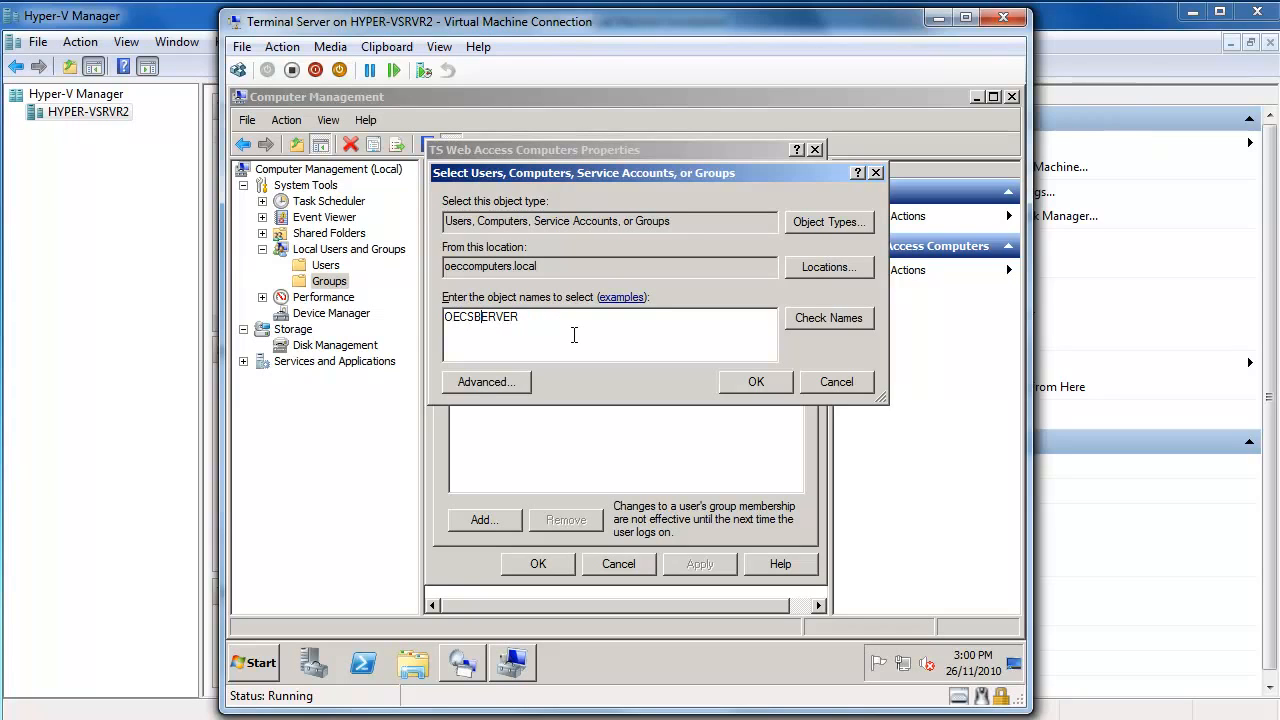
{"action": "left_click", "coordinate": [829, 318]}
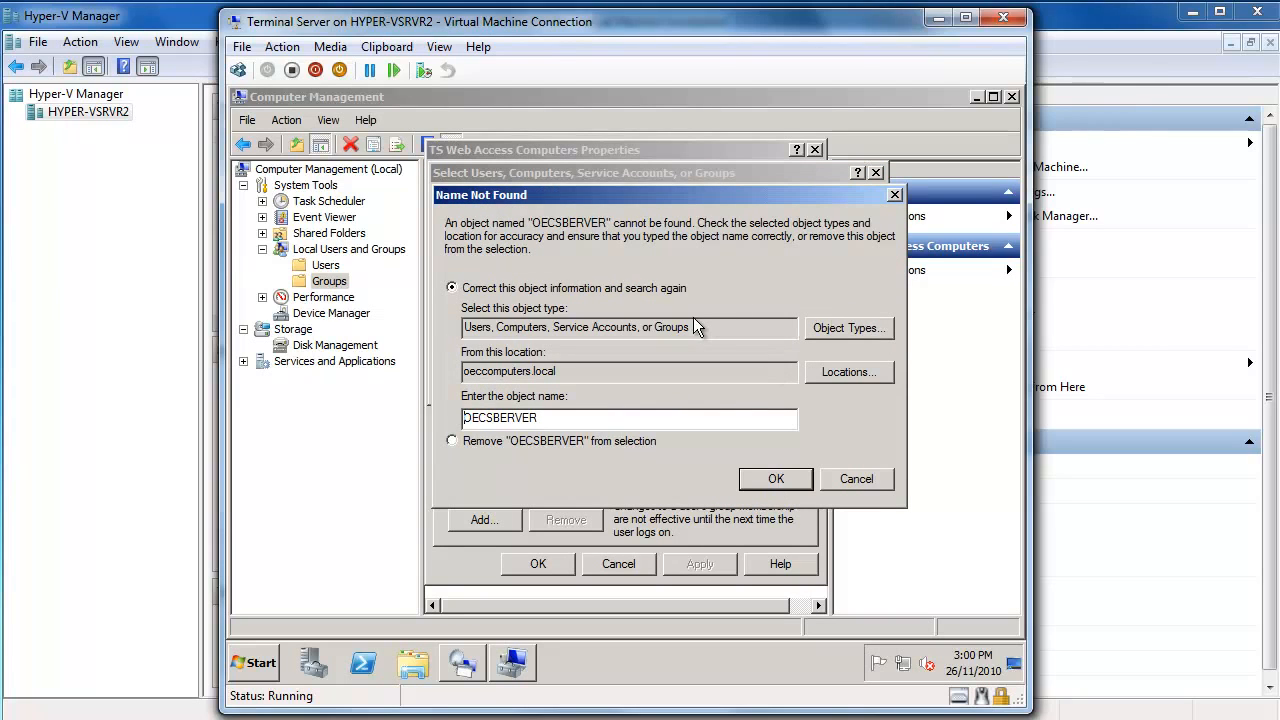
{"action": "left_click", "coordinate": [781, 481]}
{"action": "type", "text": "S"}
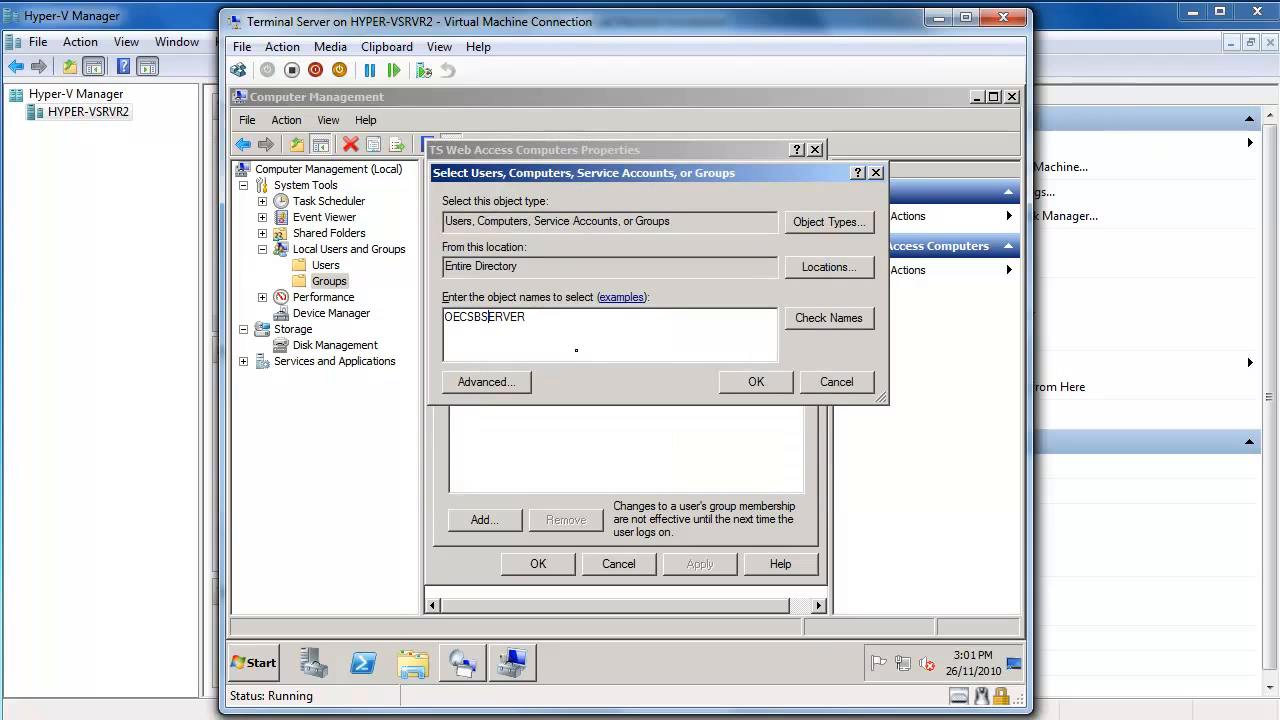
{"action": "left_click", "coordinate": [824, 328]}
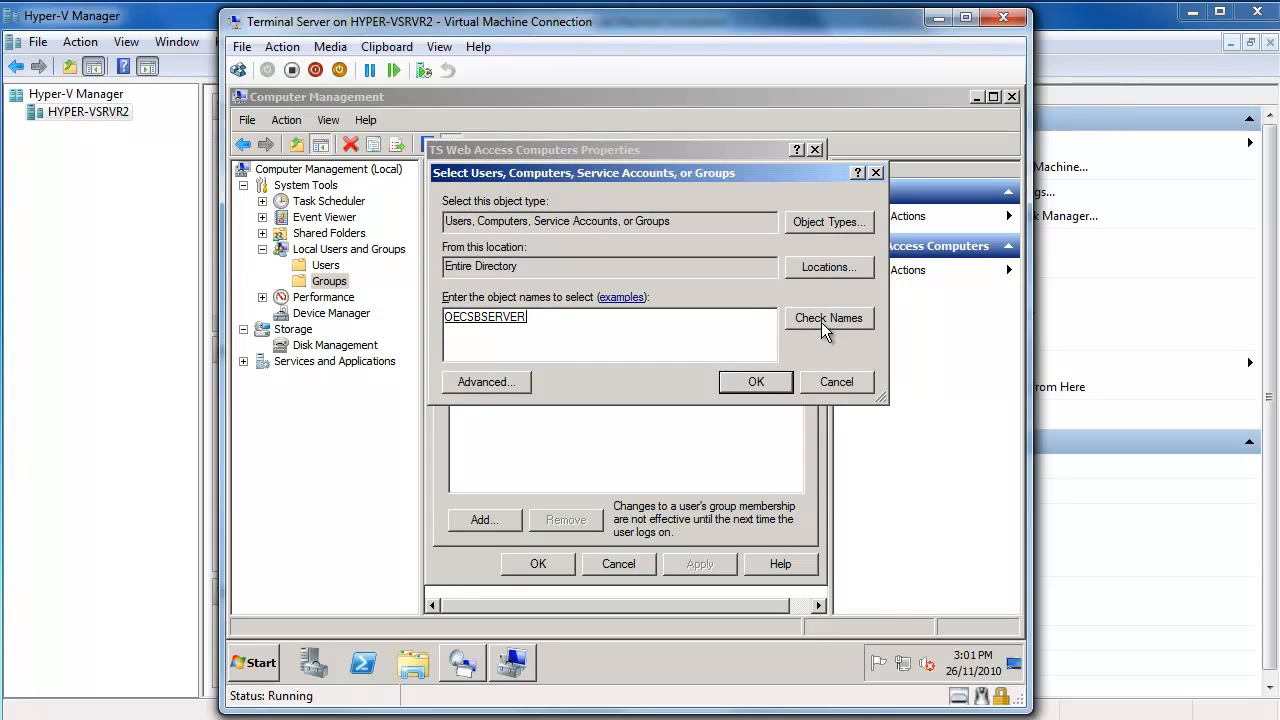
{"action": "left_click", "coordinate": [777, 388]}
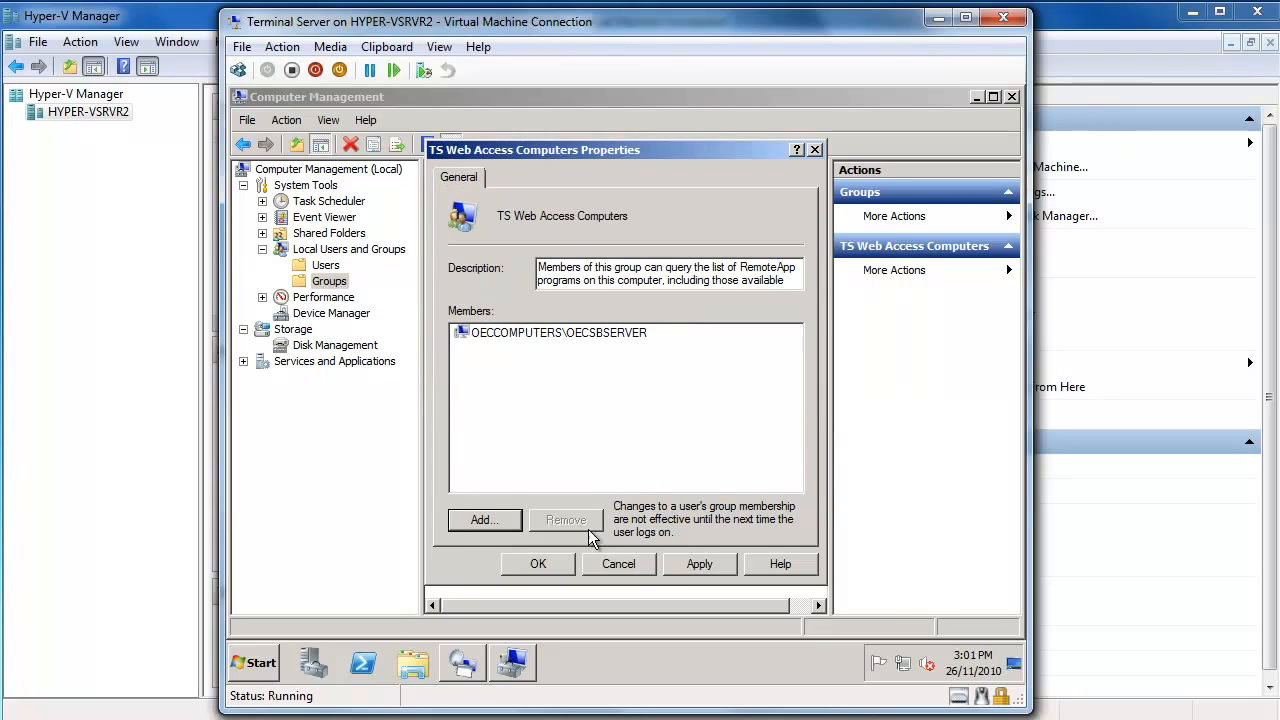
{"action": "left_click", "coordinate": [690, 563]}
Close the group properties and Computer Management, then refresh RemoteApp Manager's overview.
{"action": "left_click", "coordinate": [538, 563]}
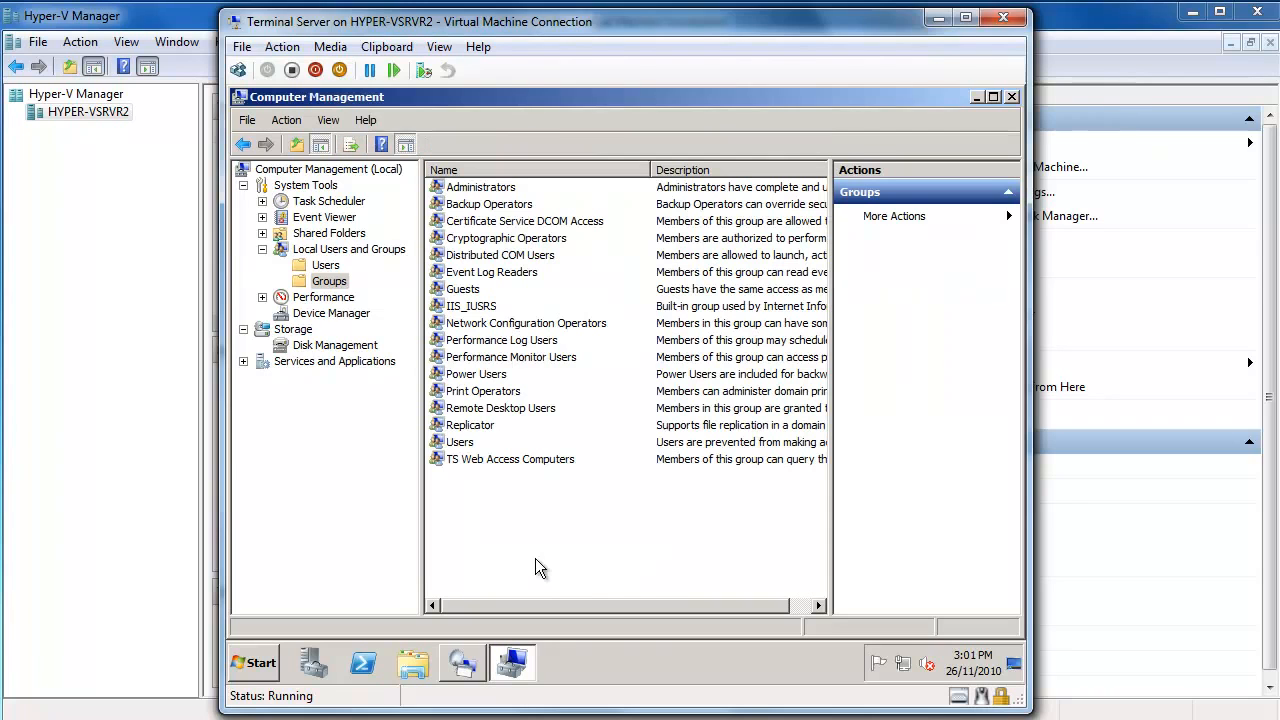
{"action": "left_click", "coordinate": [1012, 96]}
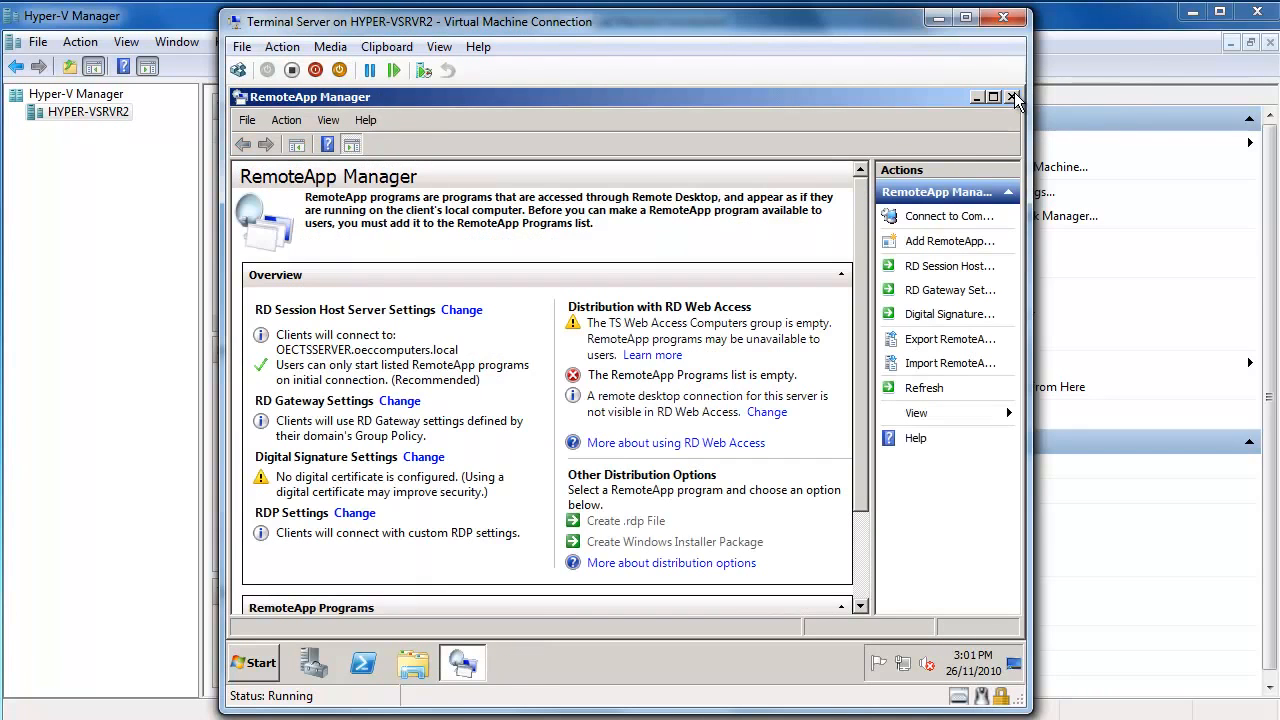
{"action": "left_click", "coordinate": [924, 389]}
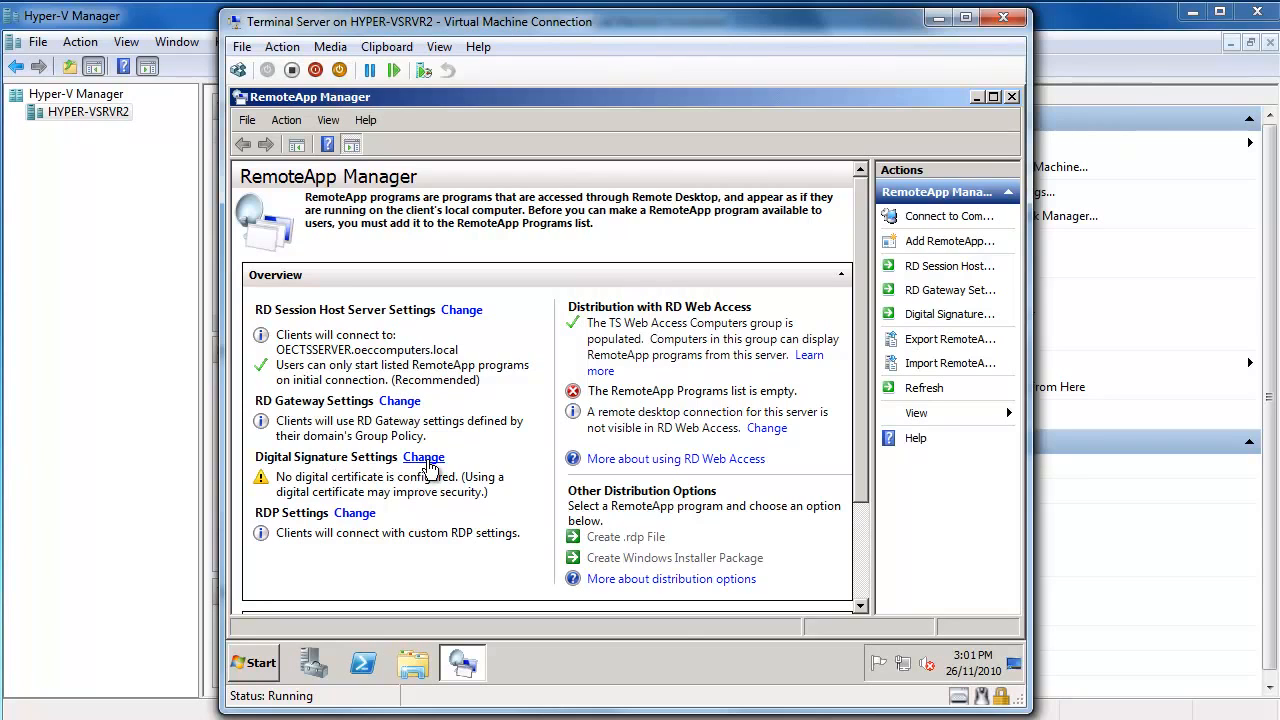
Enable 'Sign with a digital certificate' for RemoteApp files and find no certificates available.
{"action": "left_click", "coordinate": [424, 458]}
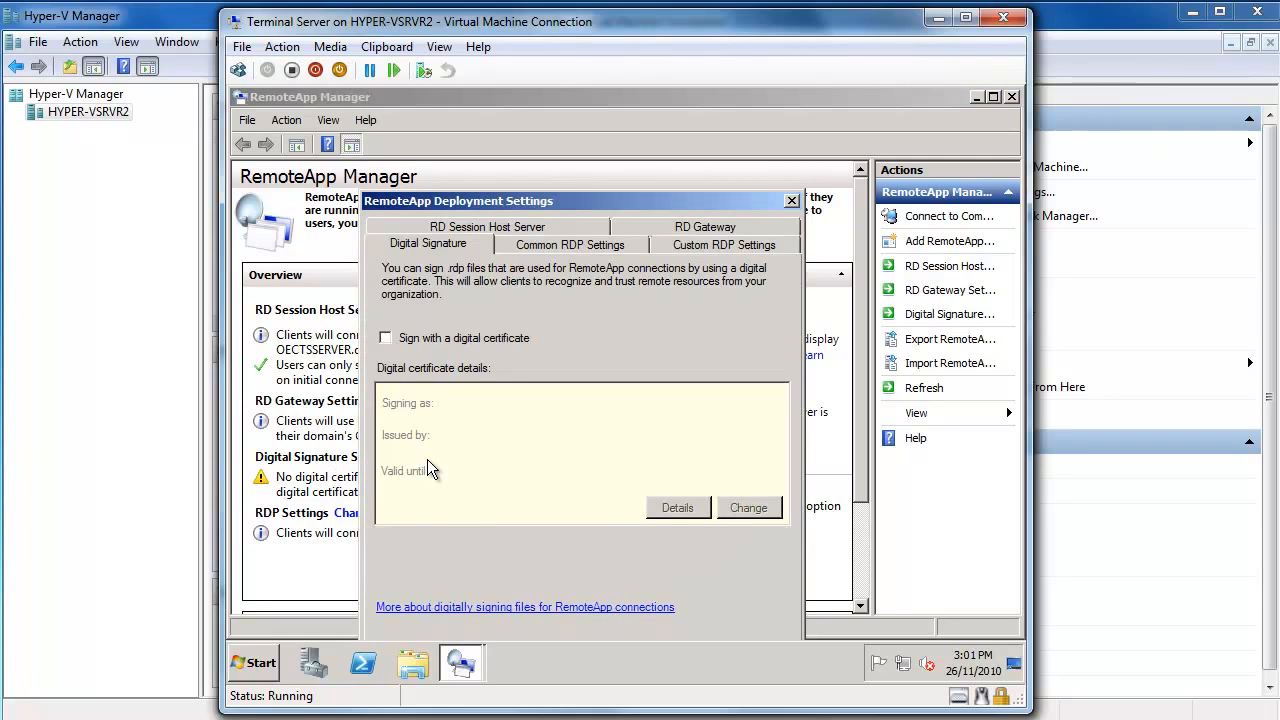
{"action": "left_click", "coordinate": [428, 338]}
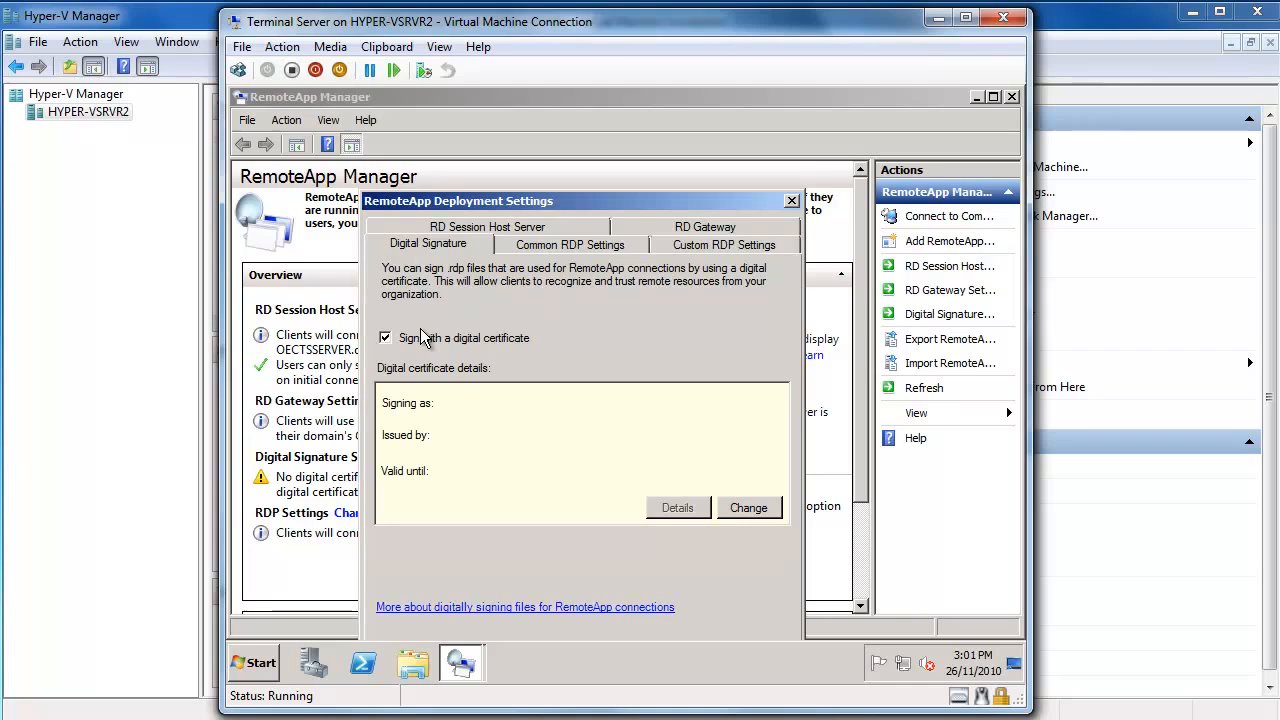
{"action": "left_click", "coordinate": [745, 512]}
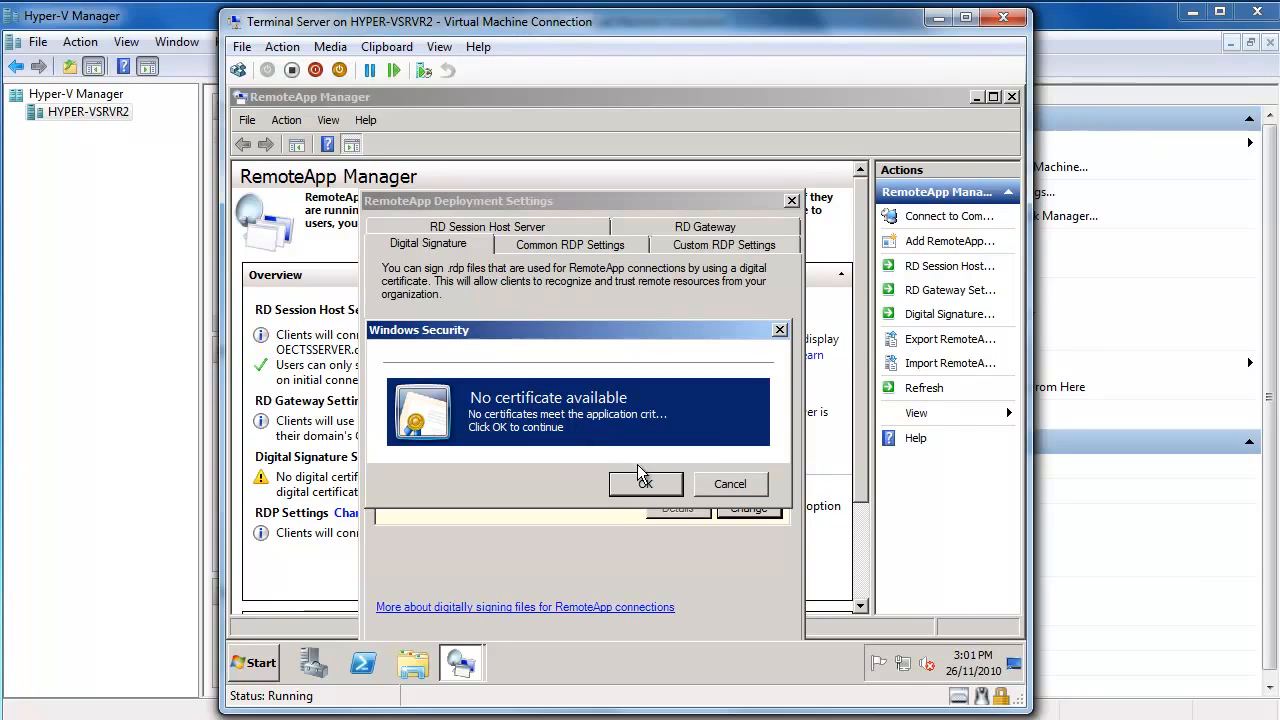
{"action": "left_click", "coordinate": [731, 484]}
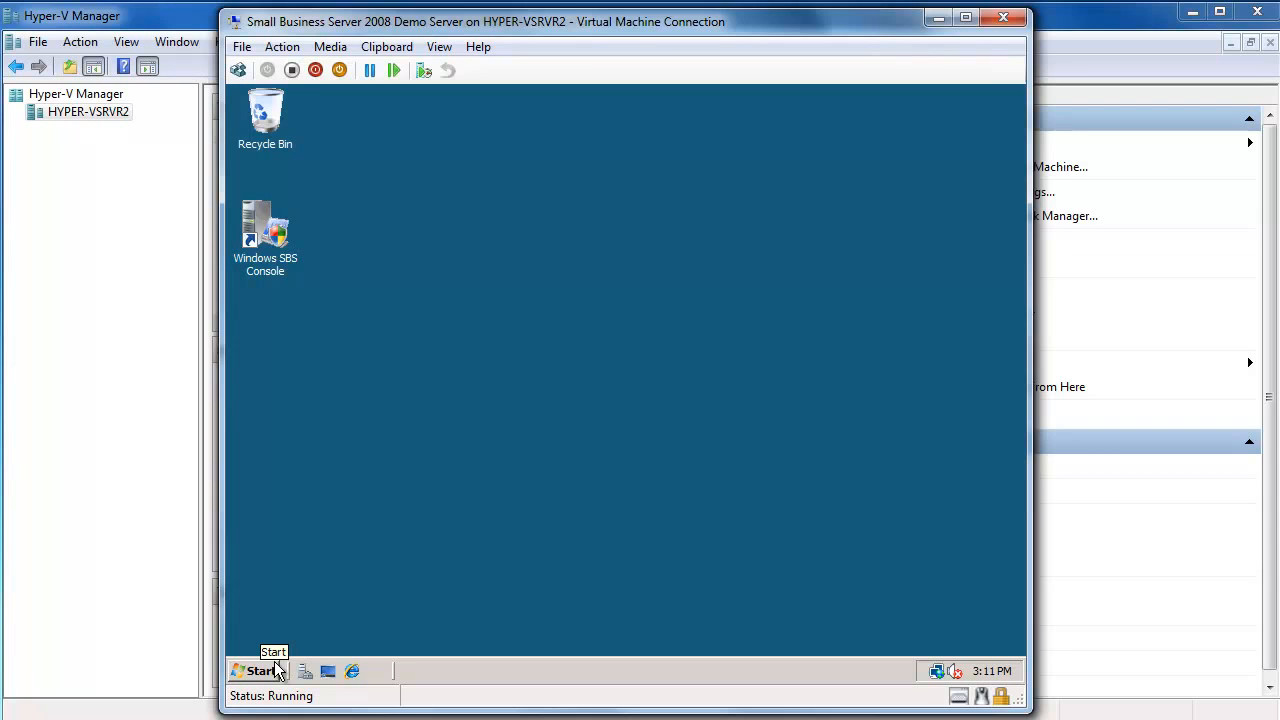
Open the Start menu on the SBS server's desktop.
{"action": "left_click", "coordinate": [262, 670]}
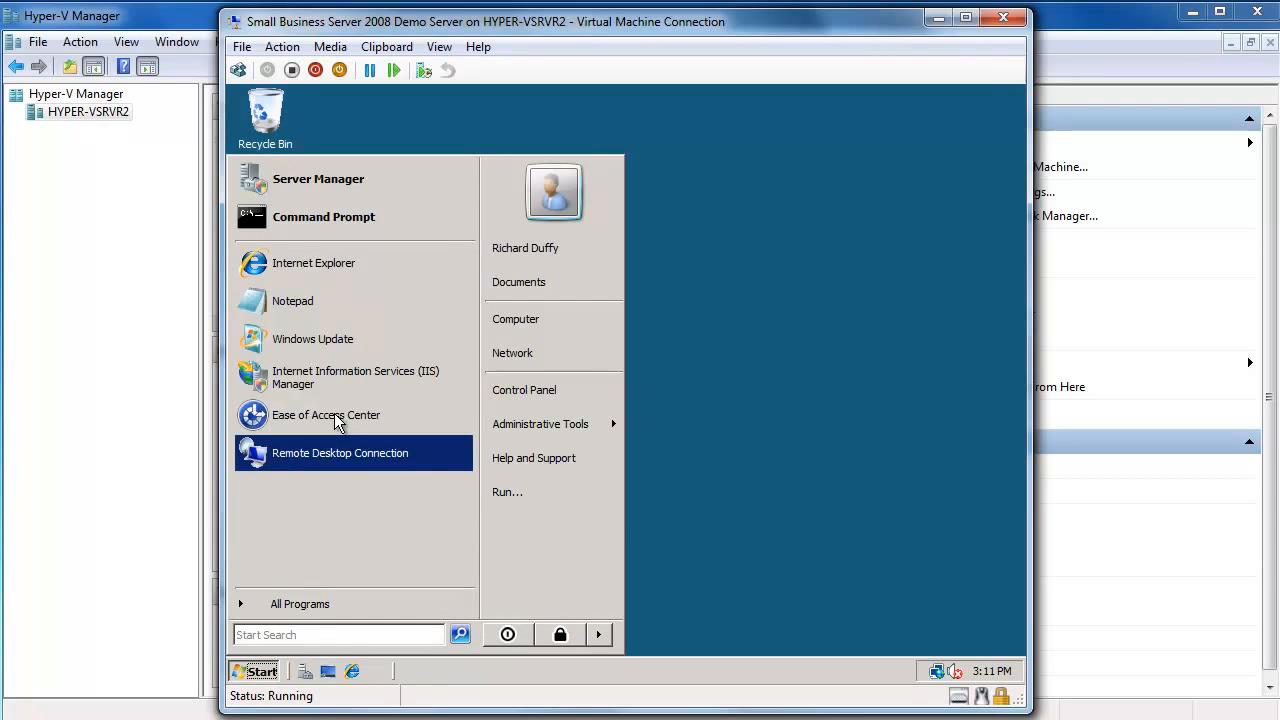
Launch IIS Manager elevated, maximize it, and select Server Certificates on the OECSBSERVER home page.
{"action": "left_click", "coordinate": [330, 378]}
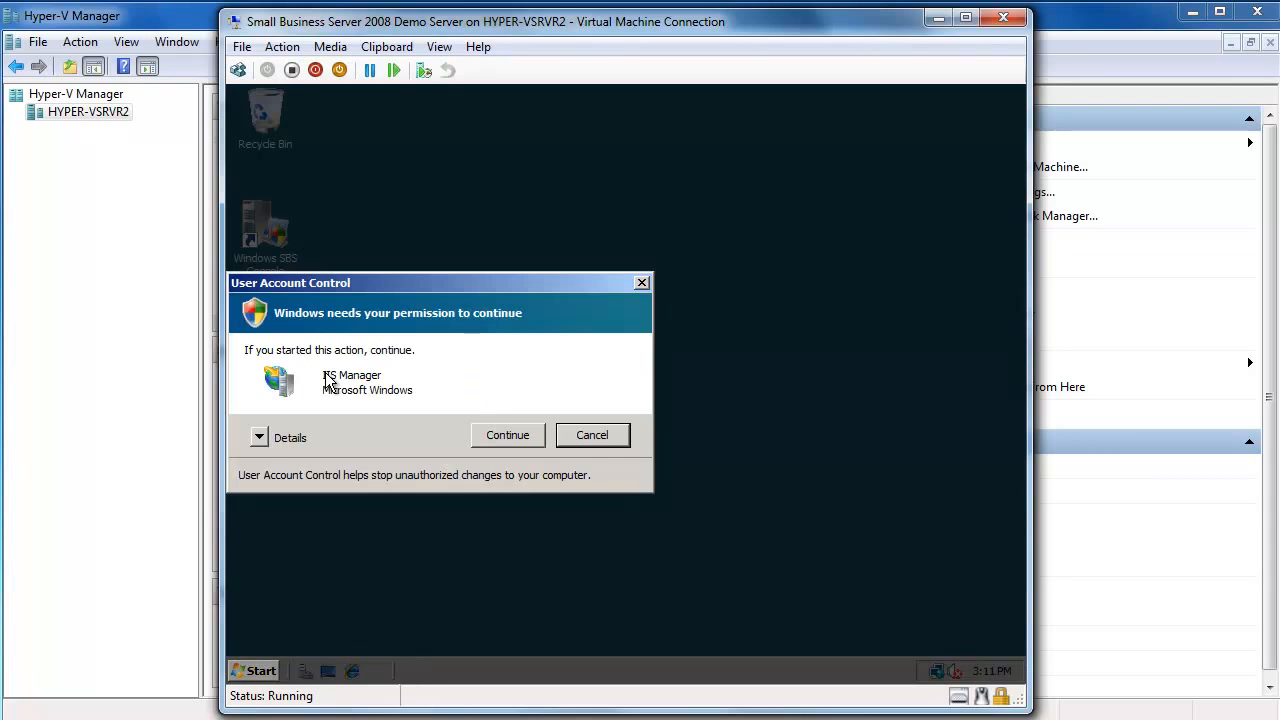
{"action": "left_click", "coordinate": [490, 437]}
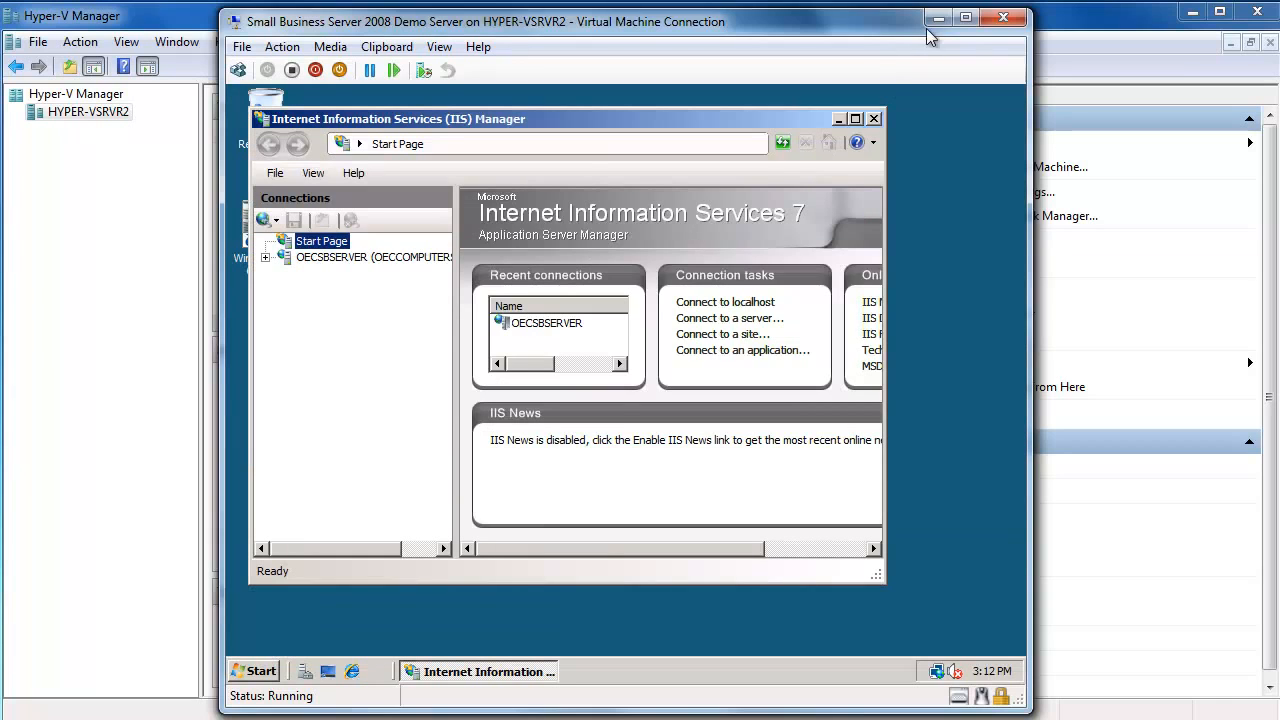
{"action": "left_click", "coordinate": [855, 119]}
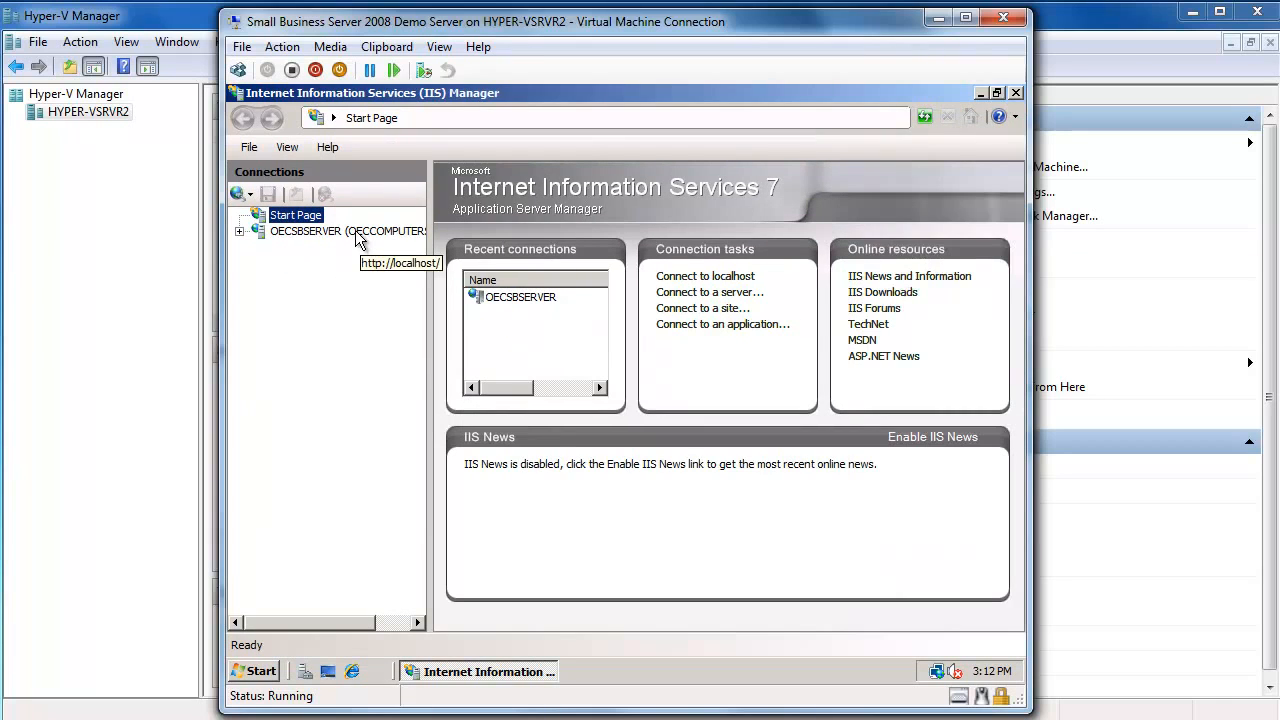
{"action": "left_click", "coordinate": [355, 231]}
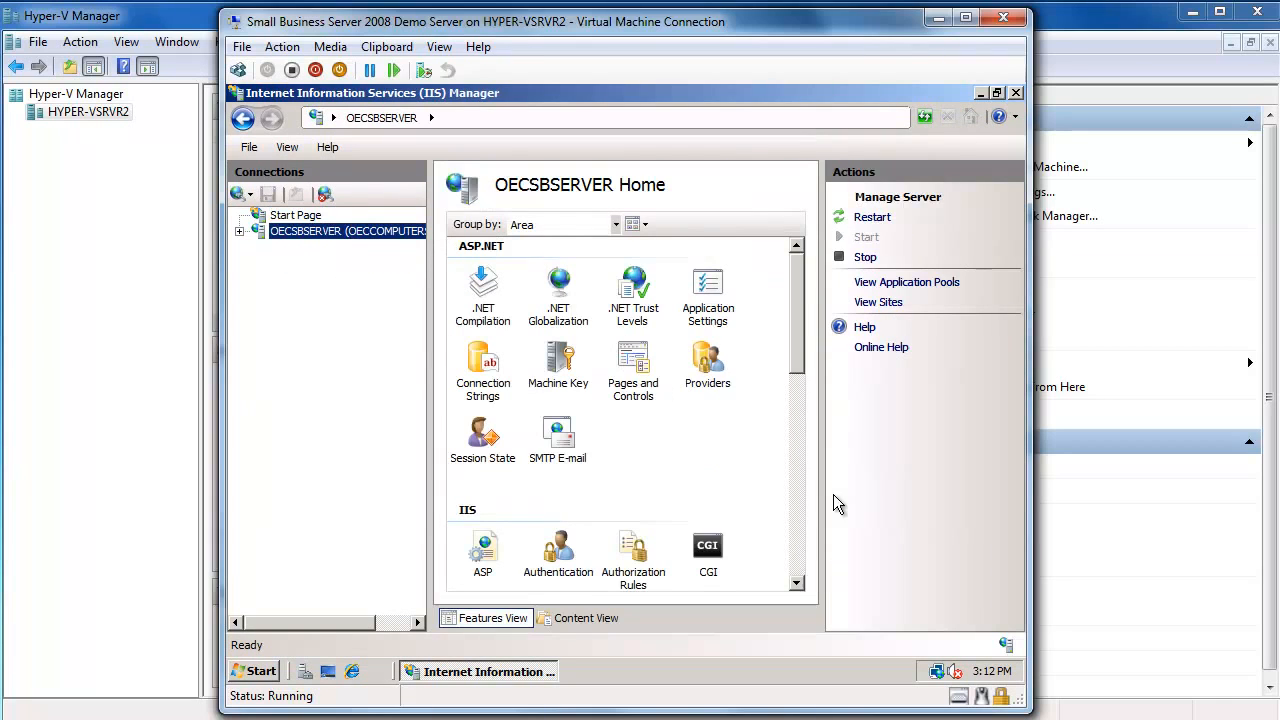
{"action": "left_click", "coordinate": [794, 536]}
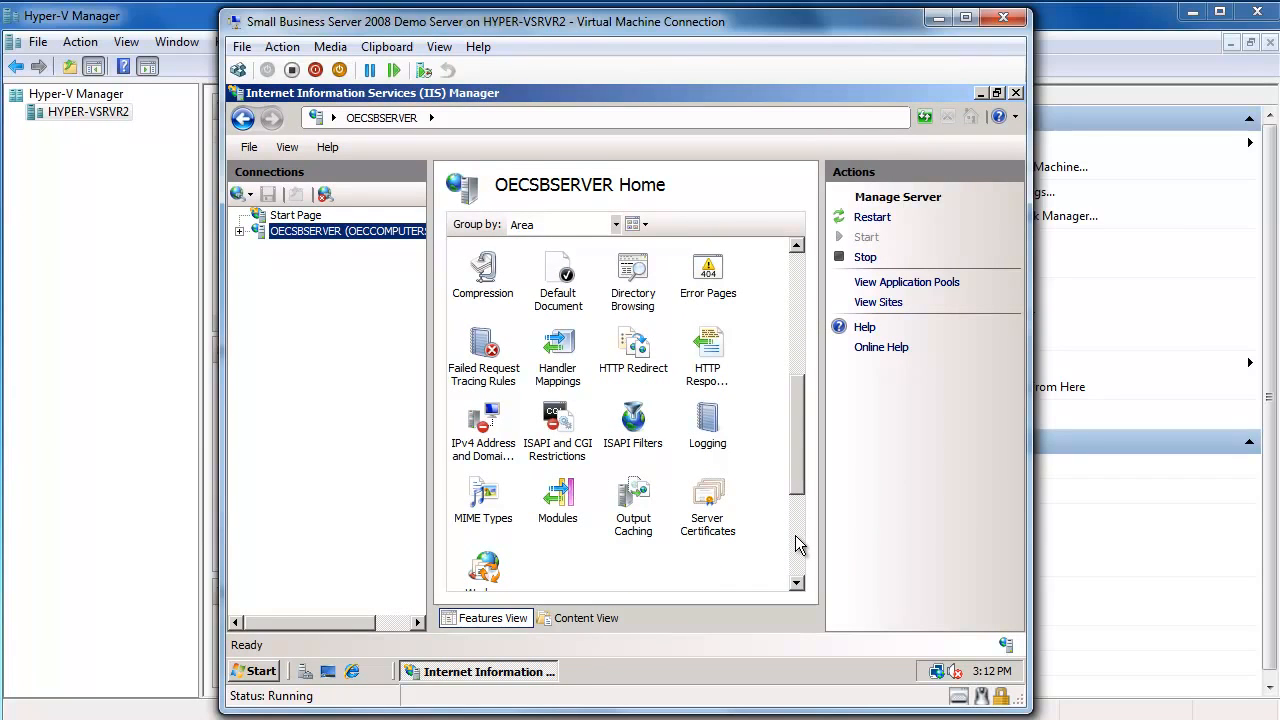
{"action": "left_click", "coordinate": [707, 492]}
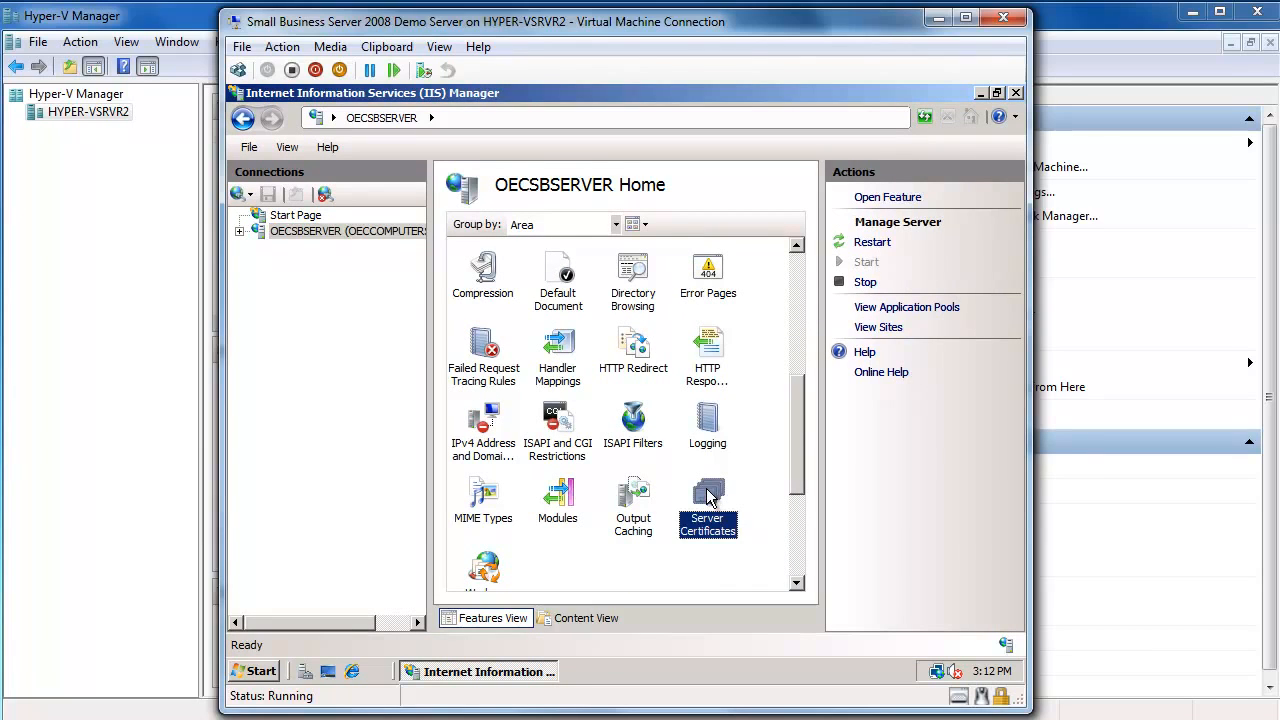
Open Server Certificates, select the OEC Computers Wildcard certificate, and choose Export.
{"action": "double_click", "coordinate": [707, 495]}
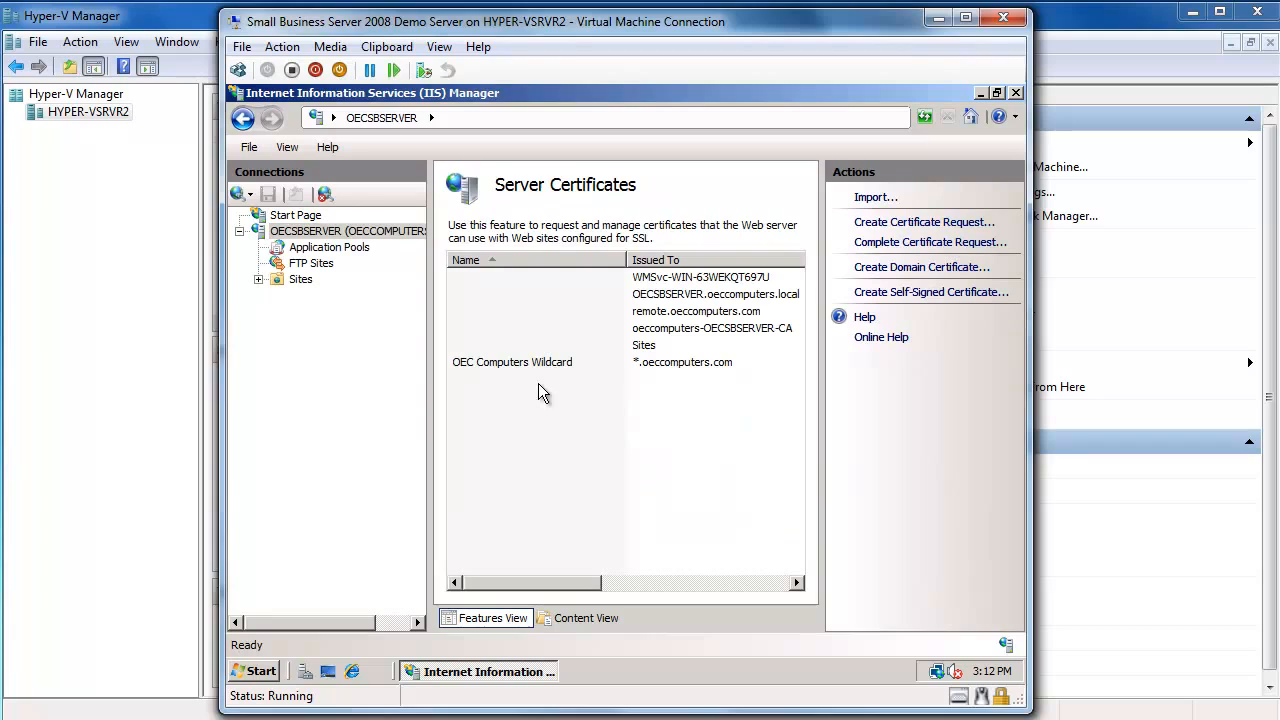
{"action": "left_click", "coordinate": [511, 363]}
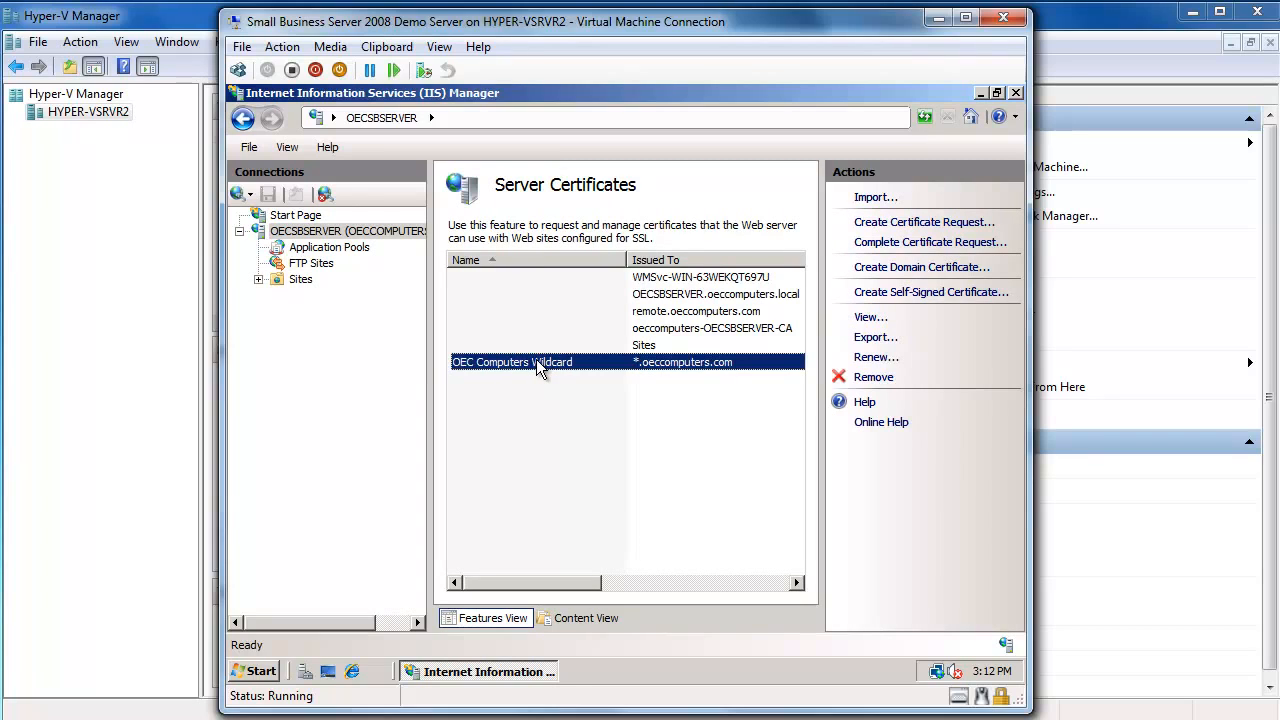
{"action": "left_click", "coordinate": [882, 342]}
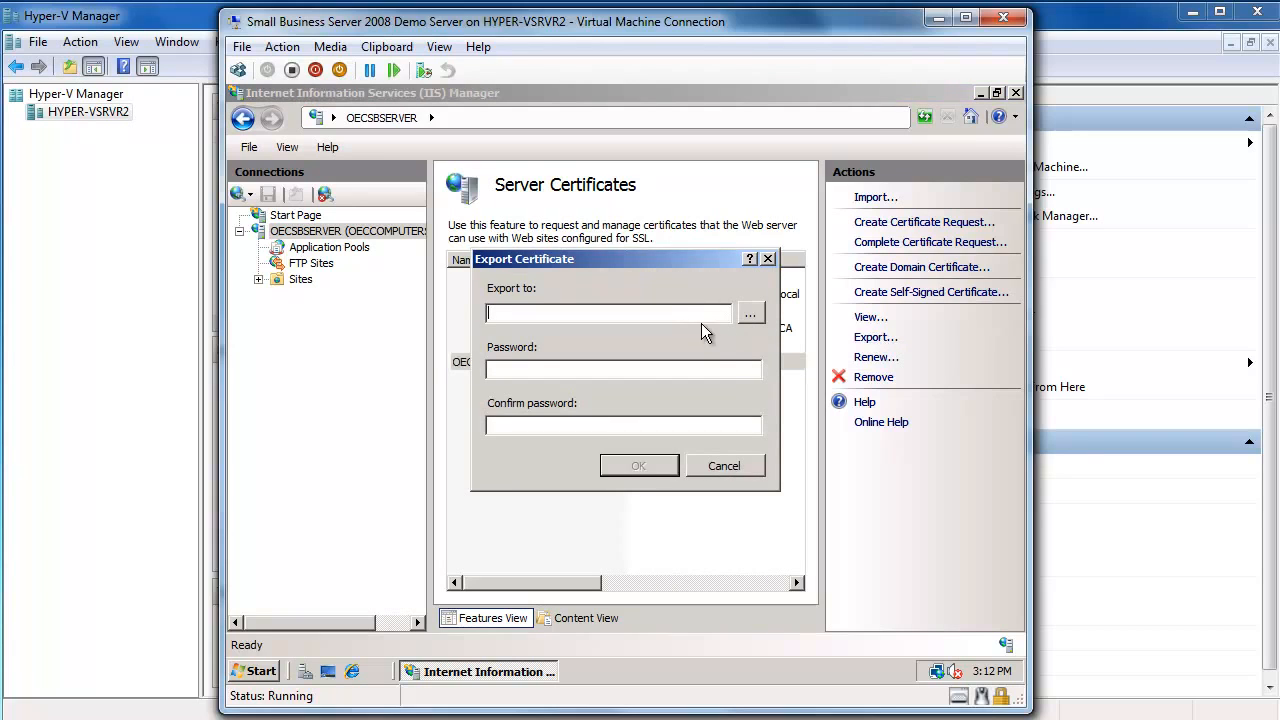
Set the export file name to oeccertificate.pfx in the Documents folder.
{"action": "left_click", "coordinate": [750, 313]}
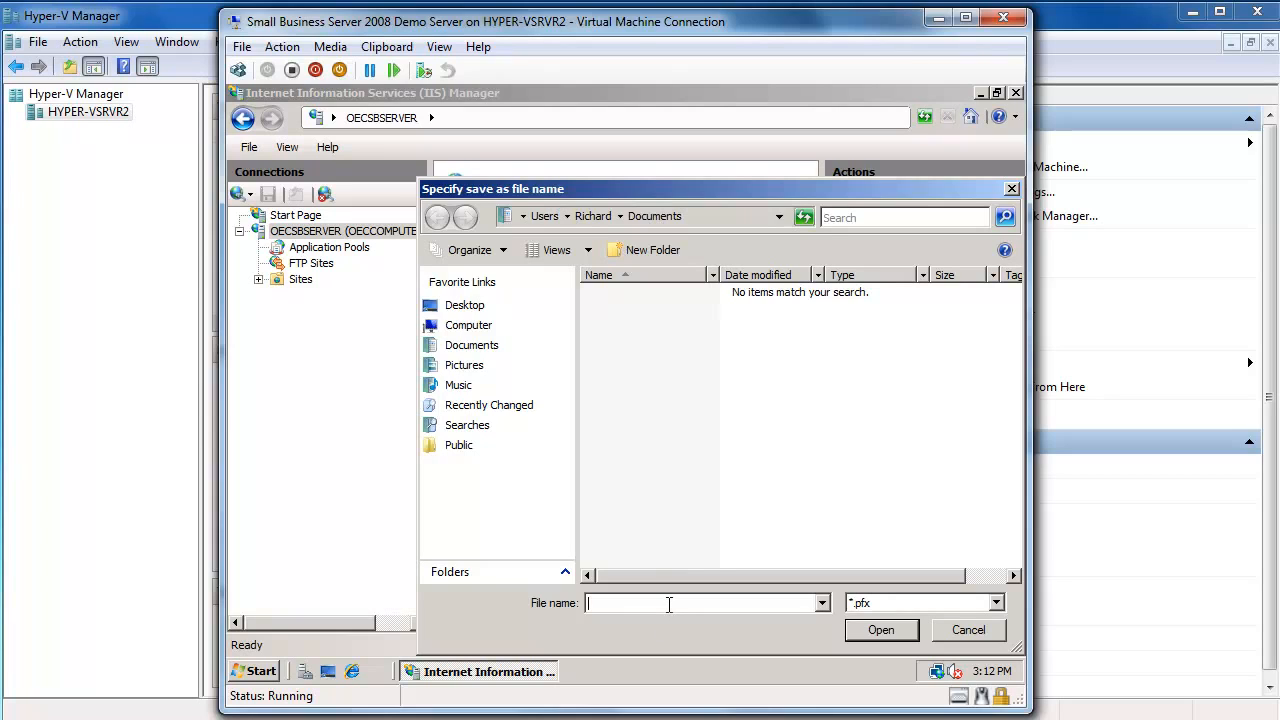
{"action": "type", "text": "oeccertifi"}
{"action": "key", "text": "BackSpace"}
{"action": "left_click", "coordinate": [871, 626]}
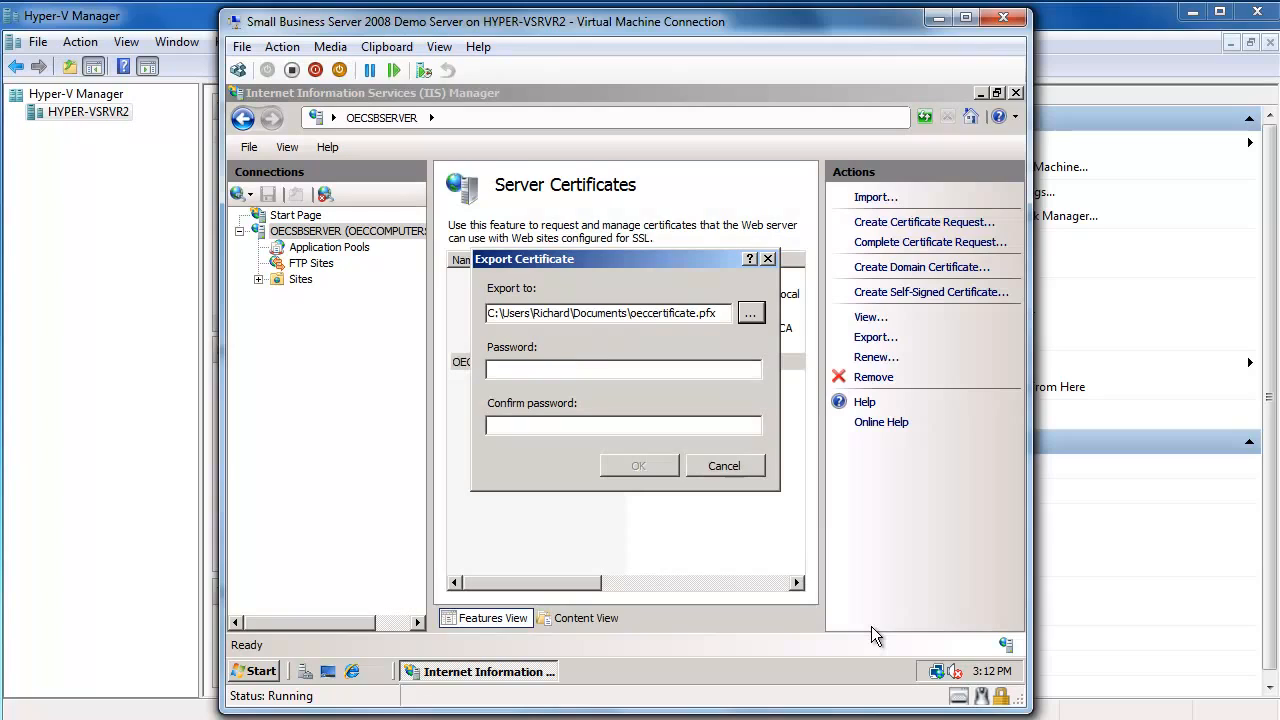
Protect the export with a password, confirm it, and complete the PFX export.
{"action": "left_click", "coordinate": [605, 369]}
{"action": "type", "text": "••"}
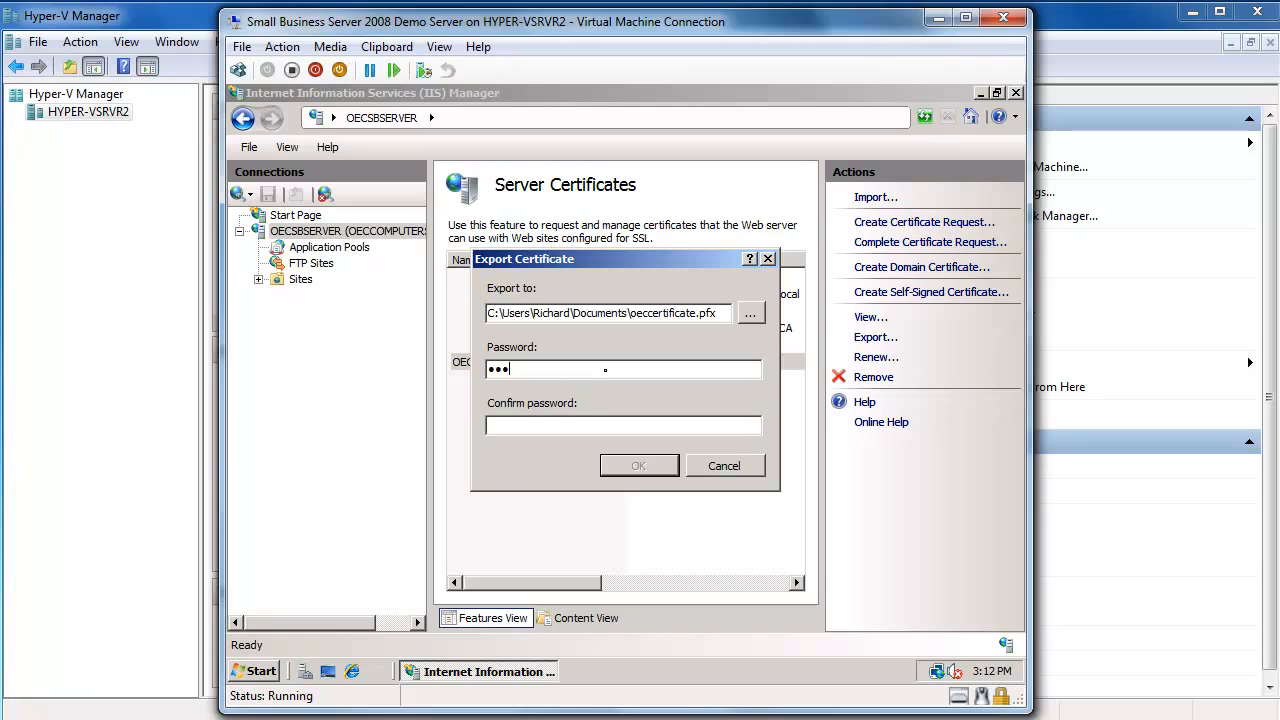
{"action": "key", "text": "BackSpace"}
{"action": "key", "text": "BackSpace"}
{"action": "type", "text": "••••••••"}
{"action": "key", "text": "Tab"}
{"action": "type", "text": "•••••••••"}
{"action": "left_click", "coordinate": [636, 466]}
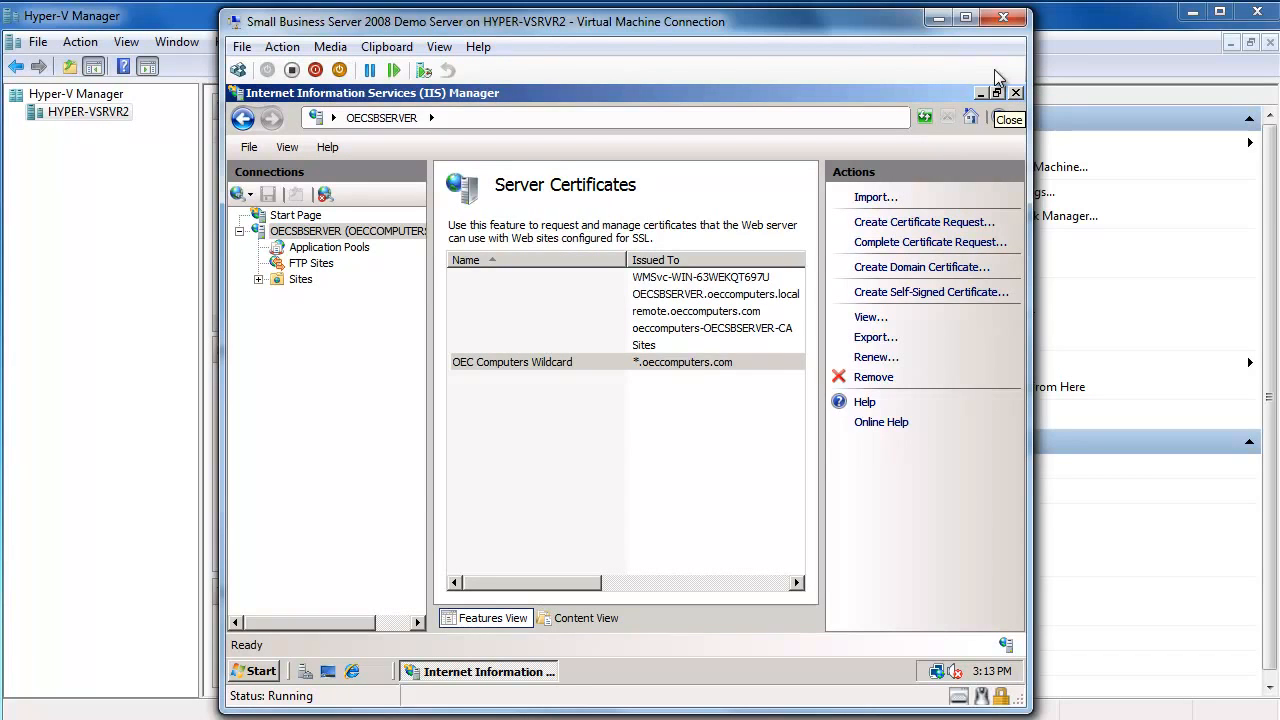
On the Terminal Server, dismiss the security warning and browse Explorer to \\oecsbserver\c$.
{"action": "left_click", "coordinate": [938, 18]}
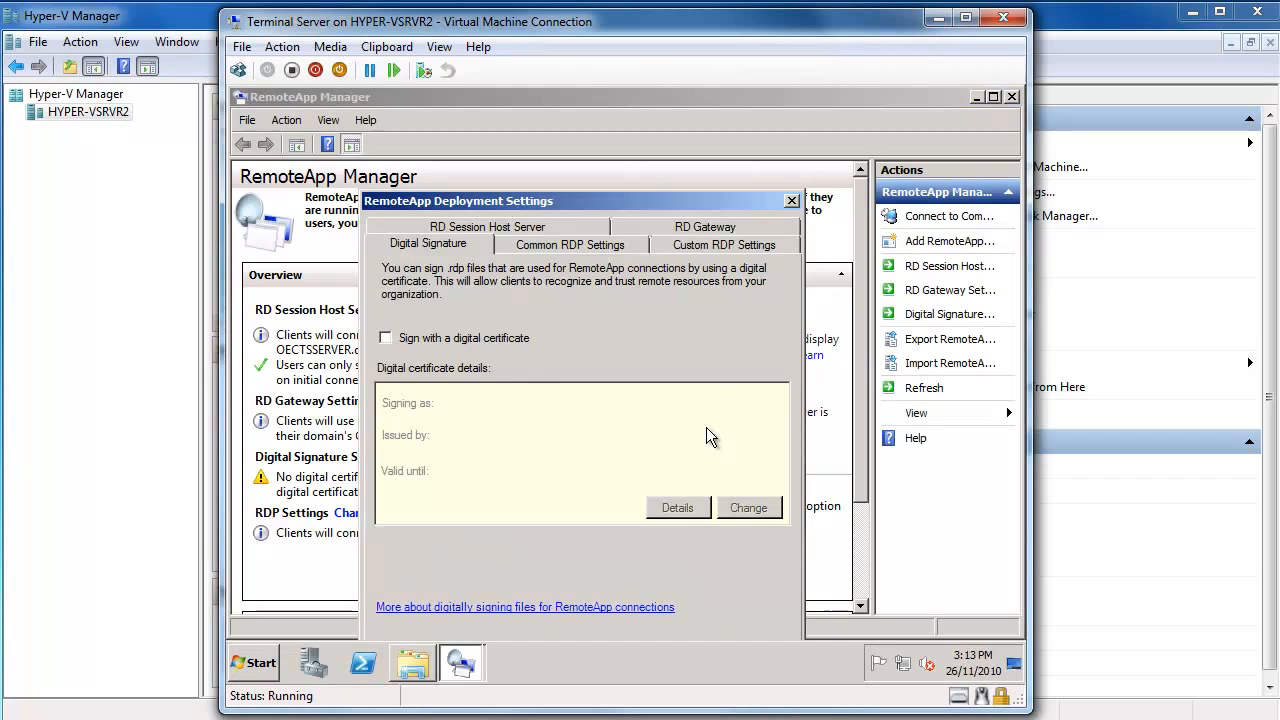
{"action": "left_click", "coordinate": [409, 656]}
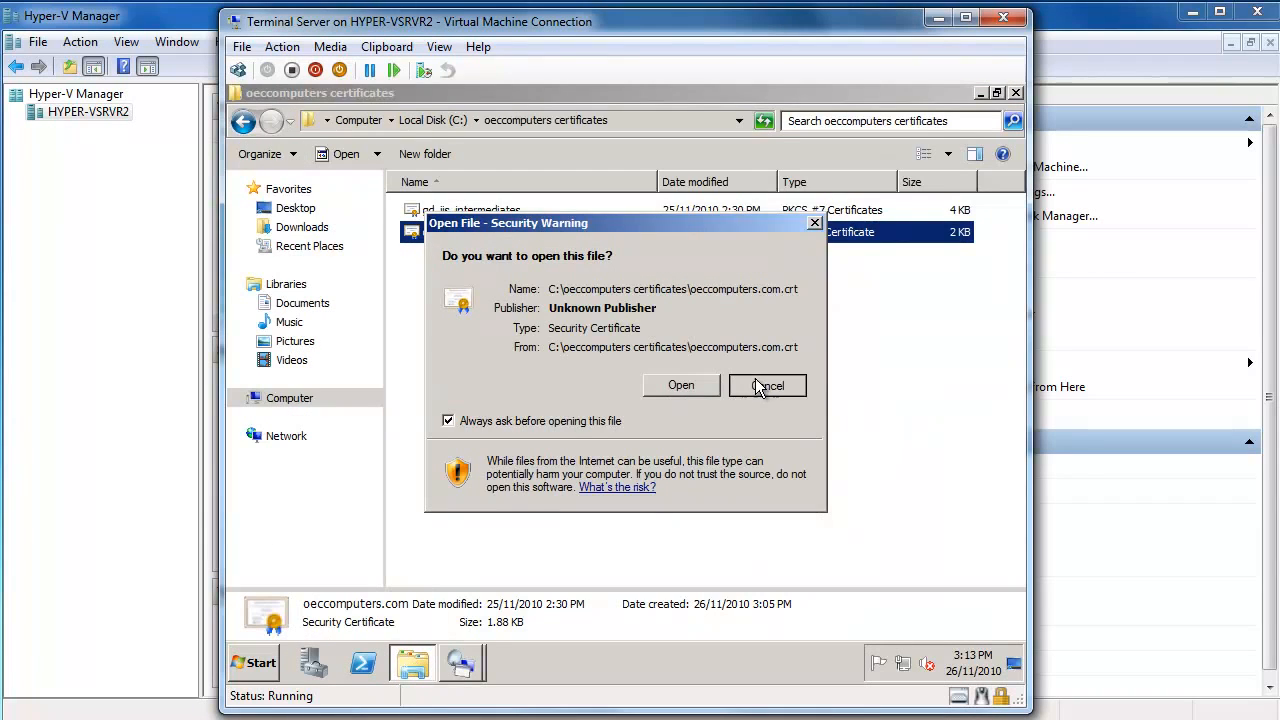
{"action": "left_click", "coordinate": [745, 379]}
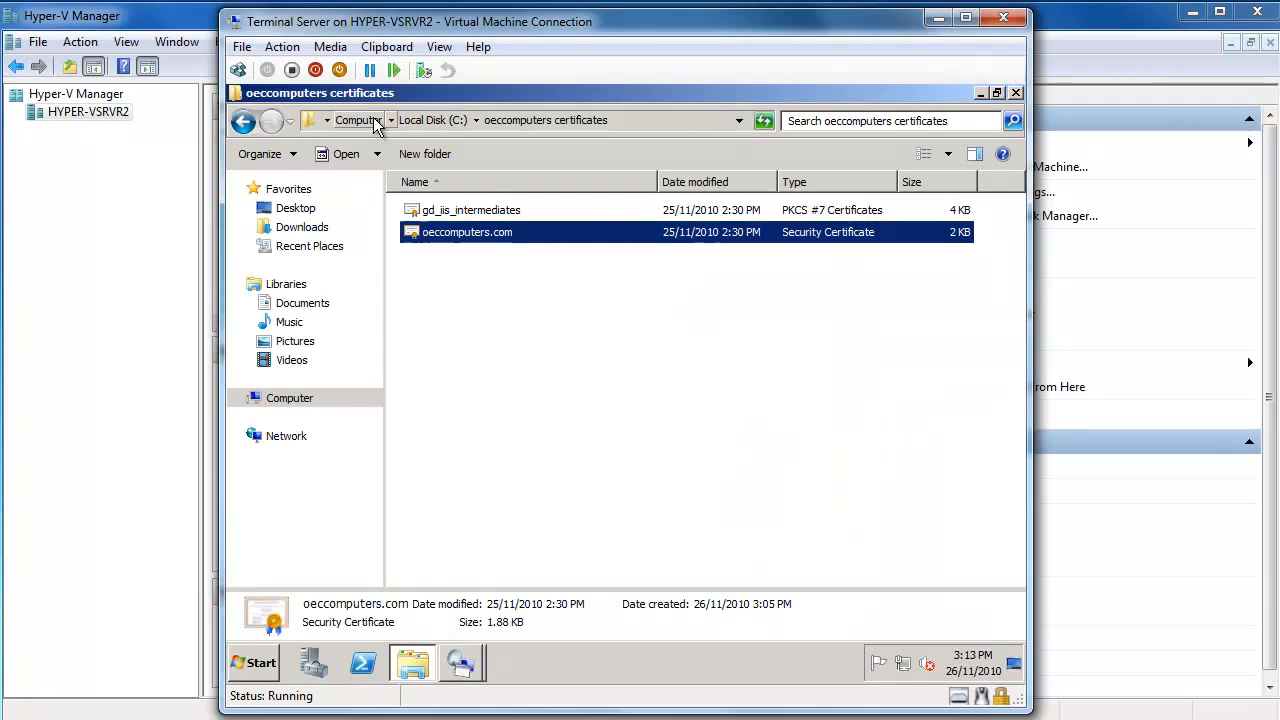
{"action": "left_click", "coordinate": [630, 113]}
{"action": "type", "text": "\\\\"}
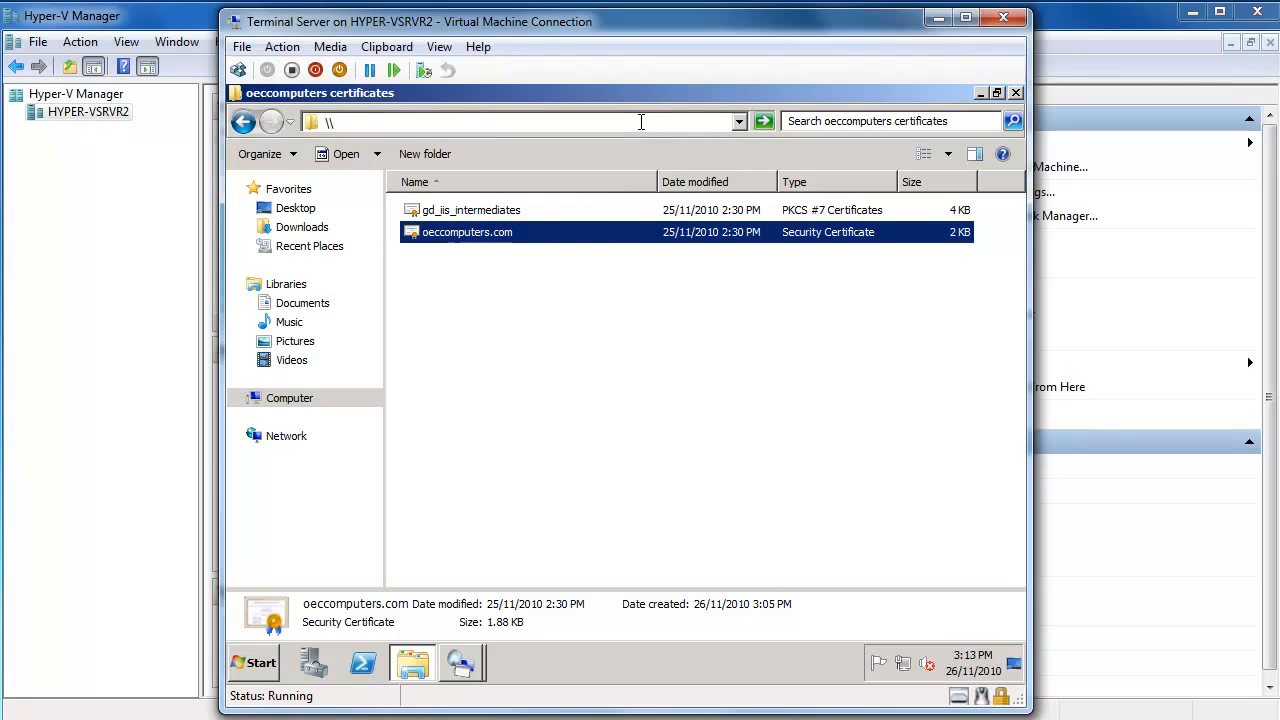
{"action": "type", "text": "o"}
{"action": "type", "text": "rver\\c$"}
{"action": "key", "text": "Return"}
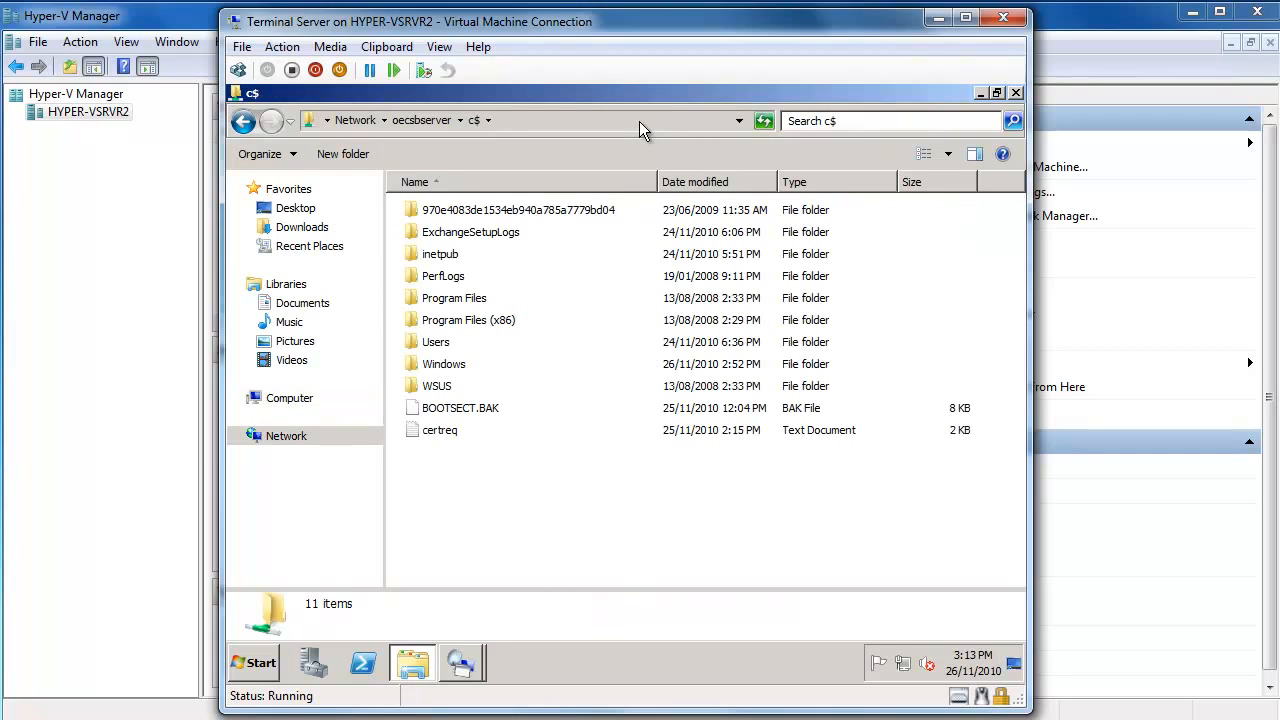
Copy oeccertificate from Users > user profile > My Documents on the share, then show Computer.
{"action": "double_click", "coordinate": [430, 343]}
{"action": "double_click", "coordinate": [448, 277]}
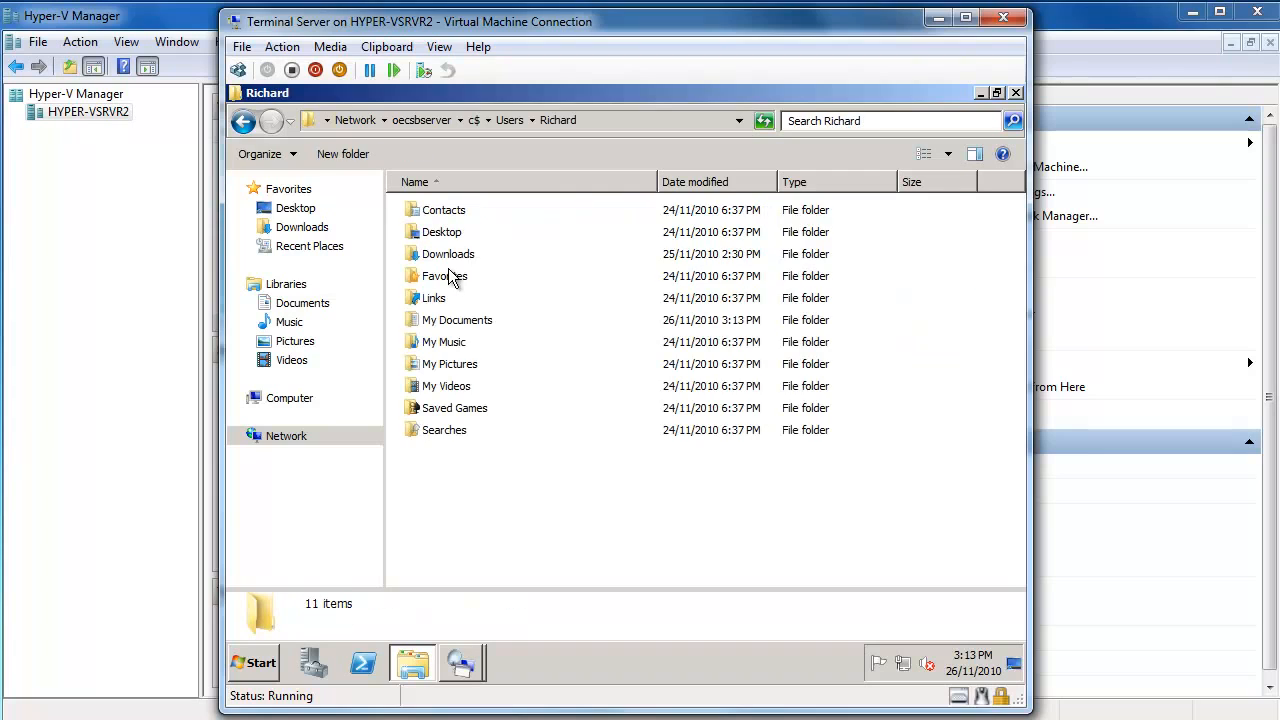
{"action": "double_click", "coordinate": [457, 321]}
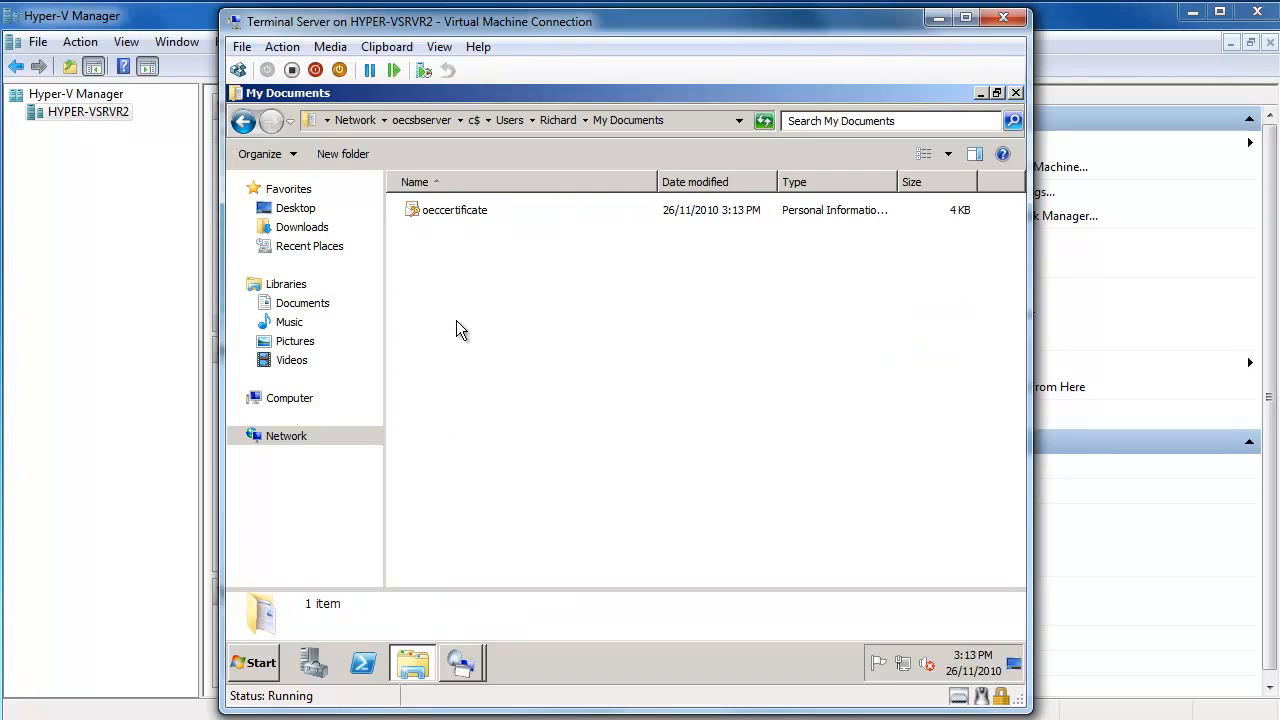
{"action": "left_click", "coordinate": [447, 217]}
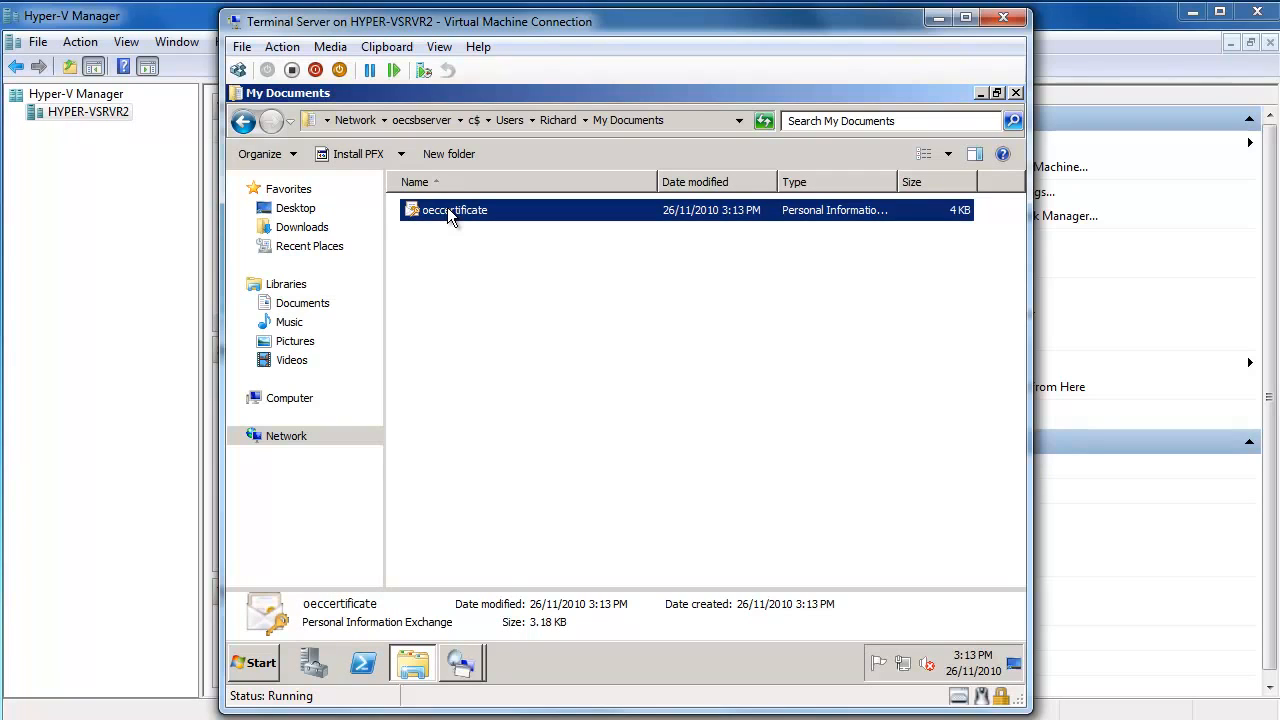
{"action": "right_click", "coordinate": [447, 207]}
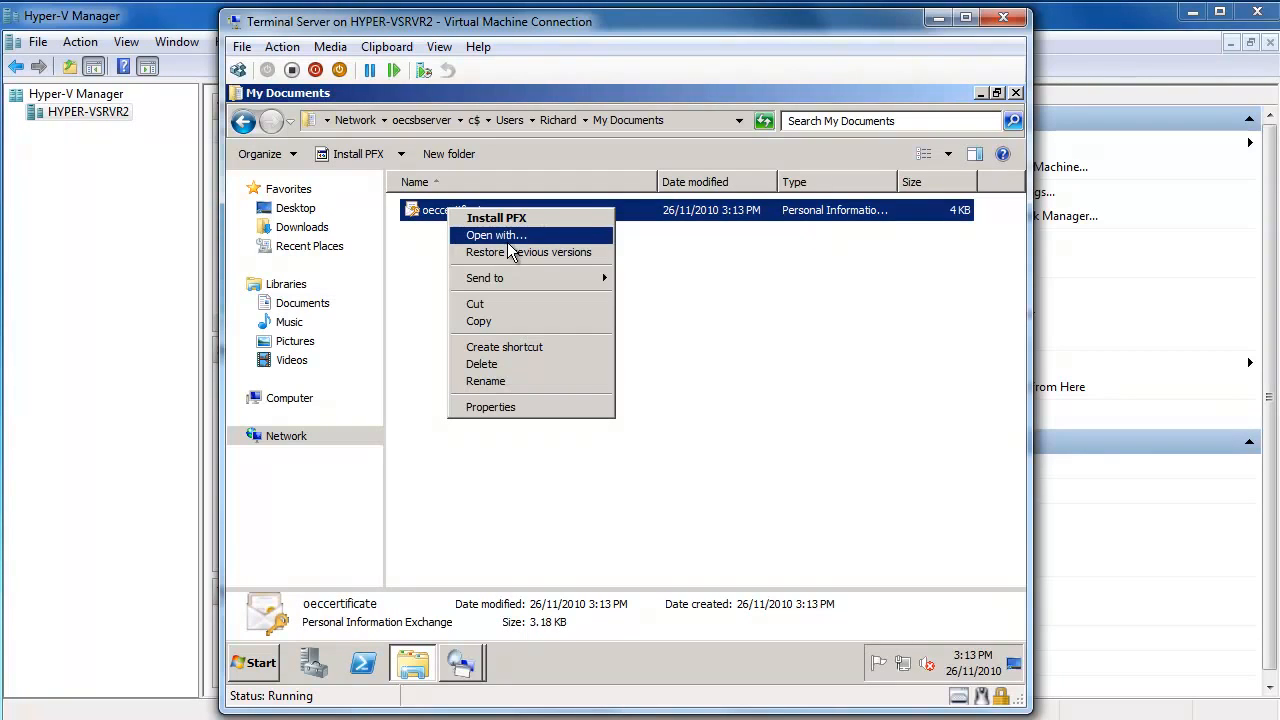
{"action": "left_click", "coordinate": [499, 319]}
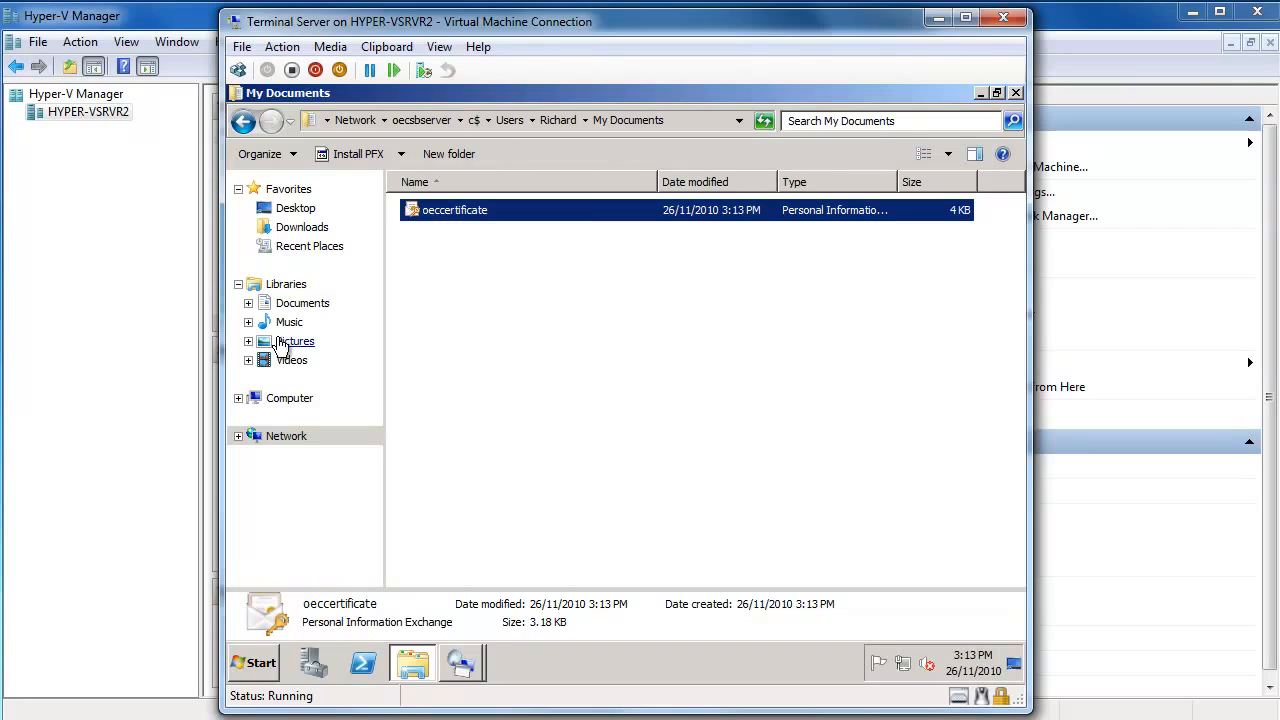
{"action": "left_click", "coordinate": [284, 400]}
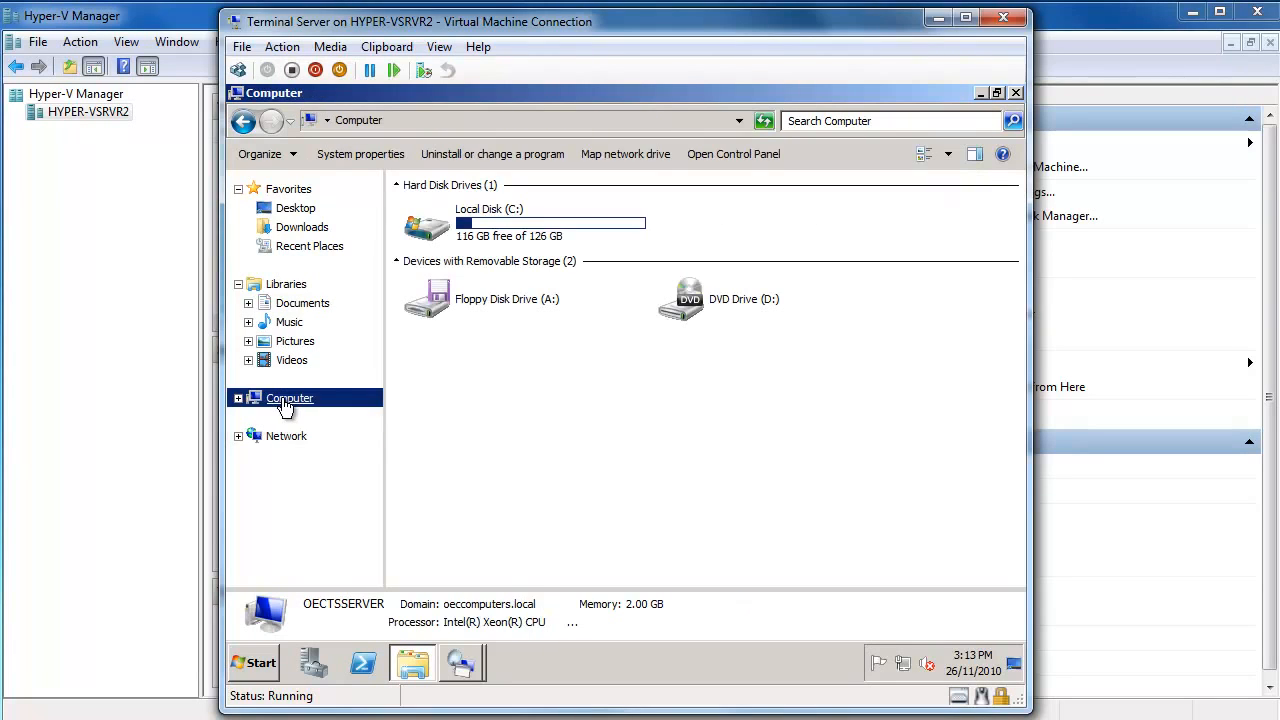
Try pasting oeccertificate into the root of Local Disk (C:), cancelling when access is denied.
{"action": "double_click", "coordinate": [508, 232]}
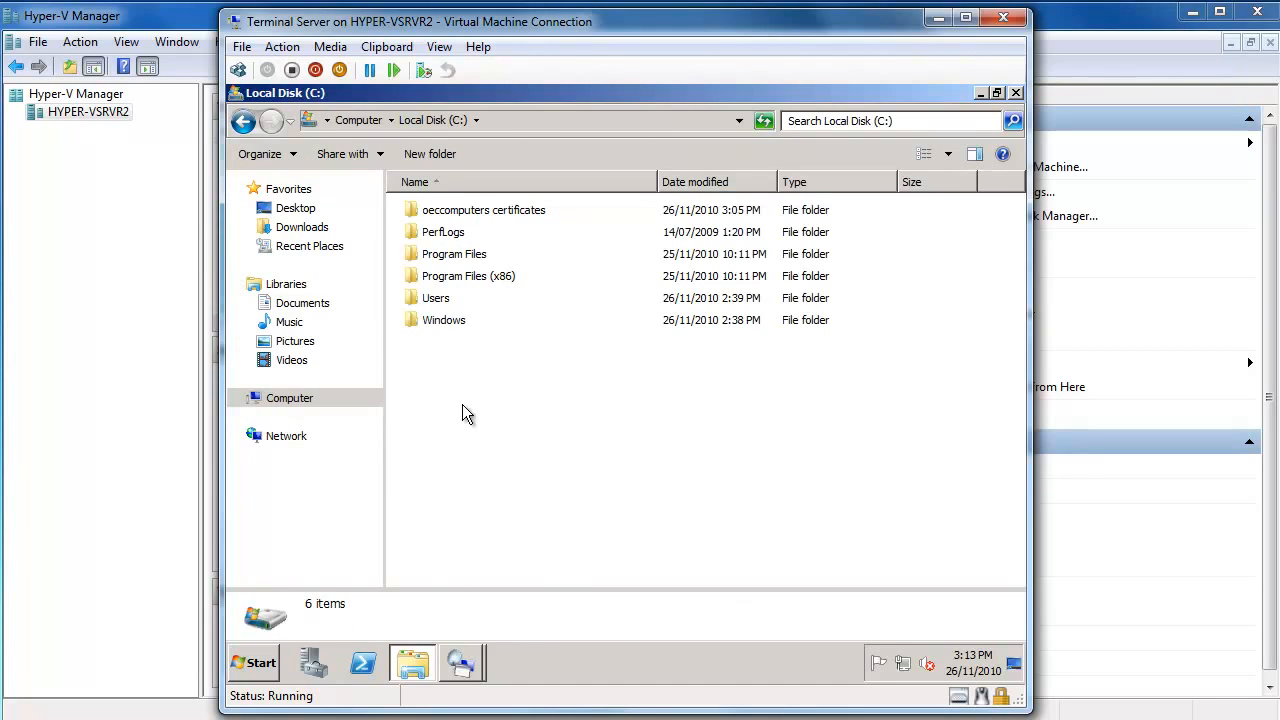
{"action": "right_click", "coordinate": [504, 399]}
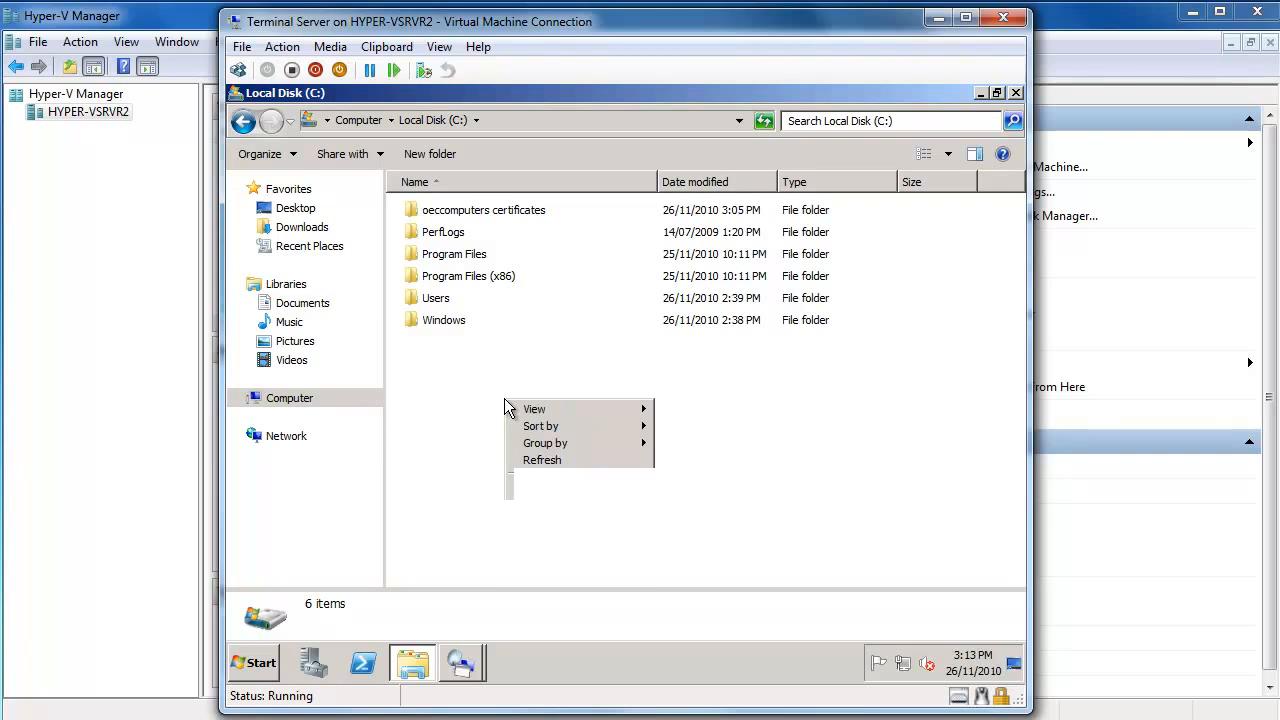
{"action": "left_click", "coordinate": [547, 484]}
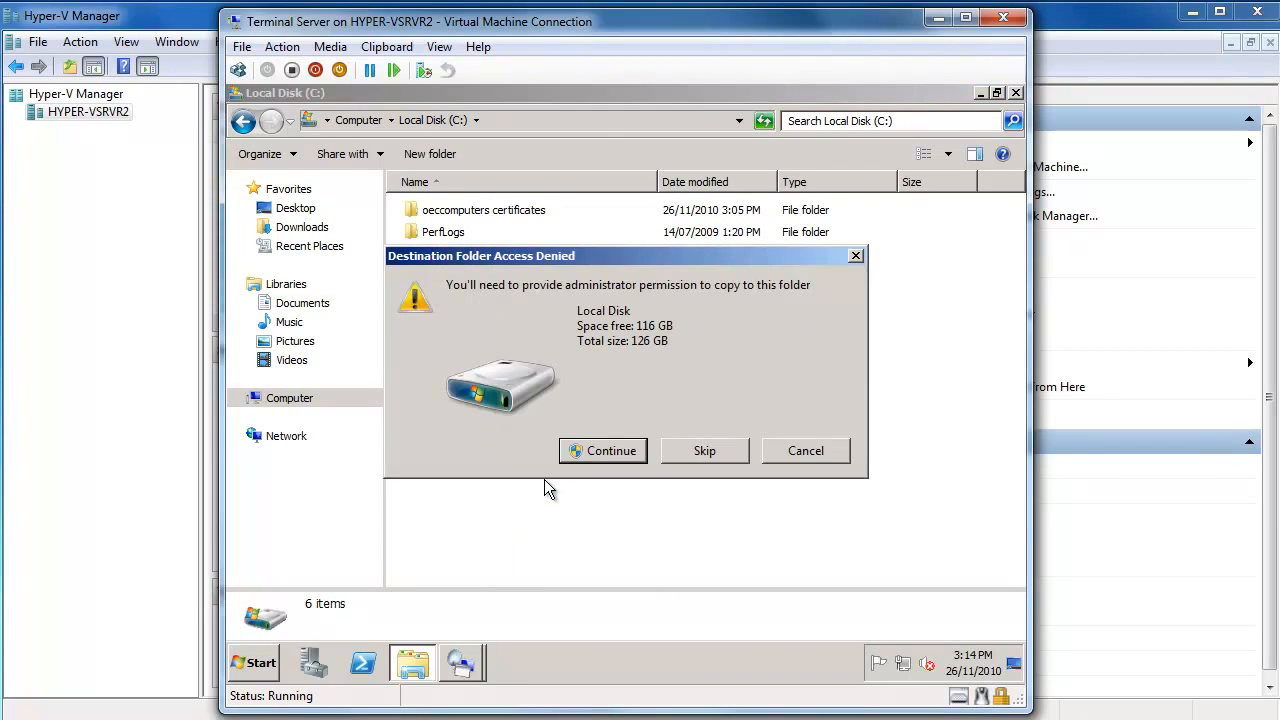
{"action": "left_click", "coordinate": [806, 451]}
Paste the oeccertificate file into the Documents library and bring up its context menu.
{"action": "left_click", "coordinate": [300, 304]}
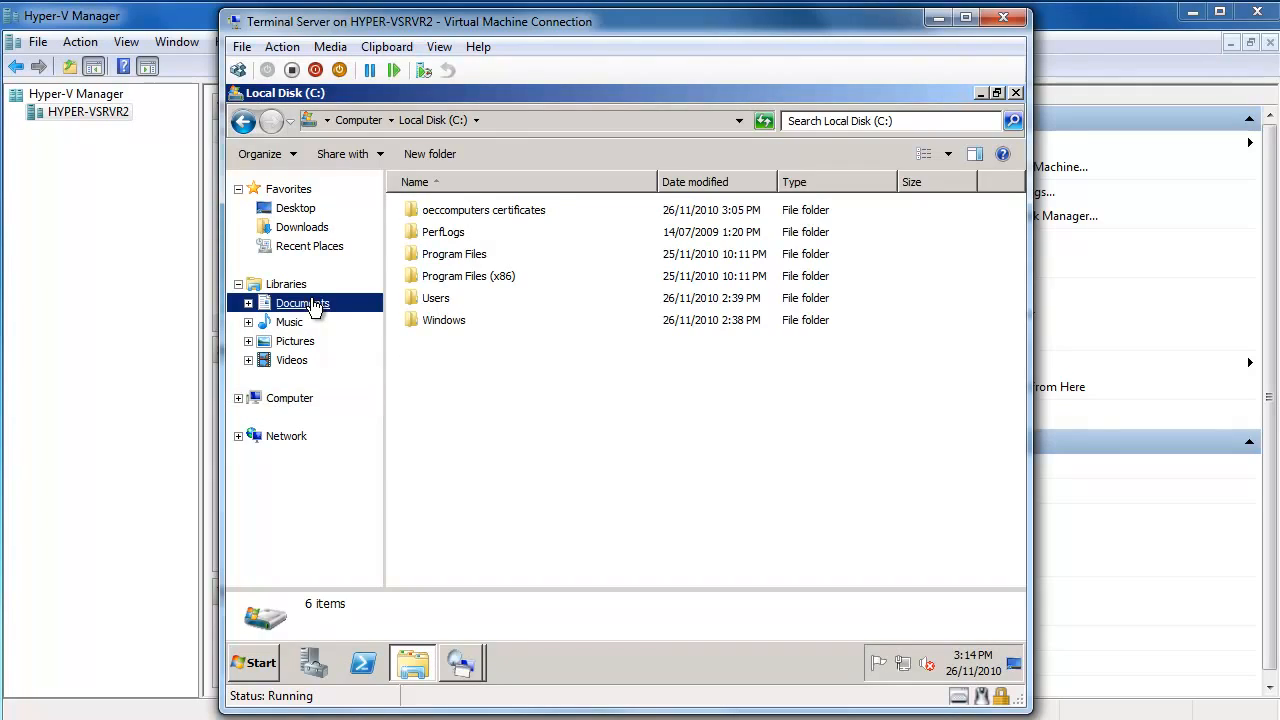
{"action": "right_click", "coordinate": [446, 390]}
{"action": "left_click", "coordinate": [517, 494]}
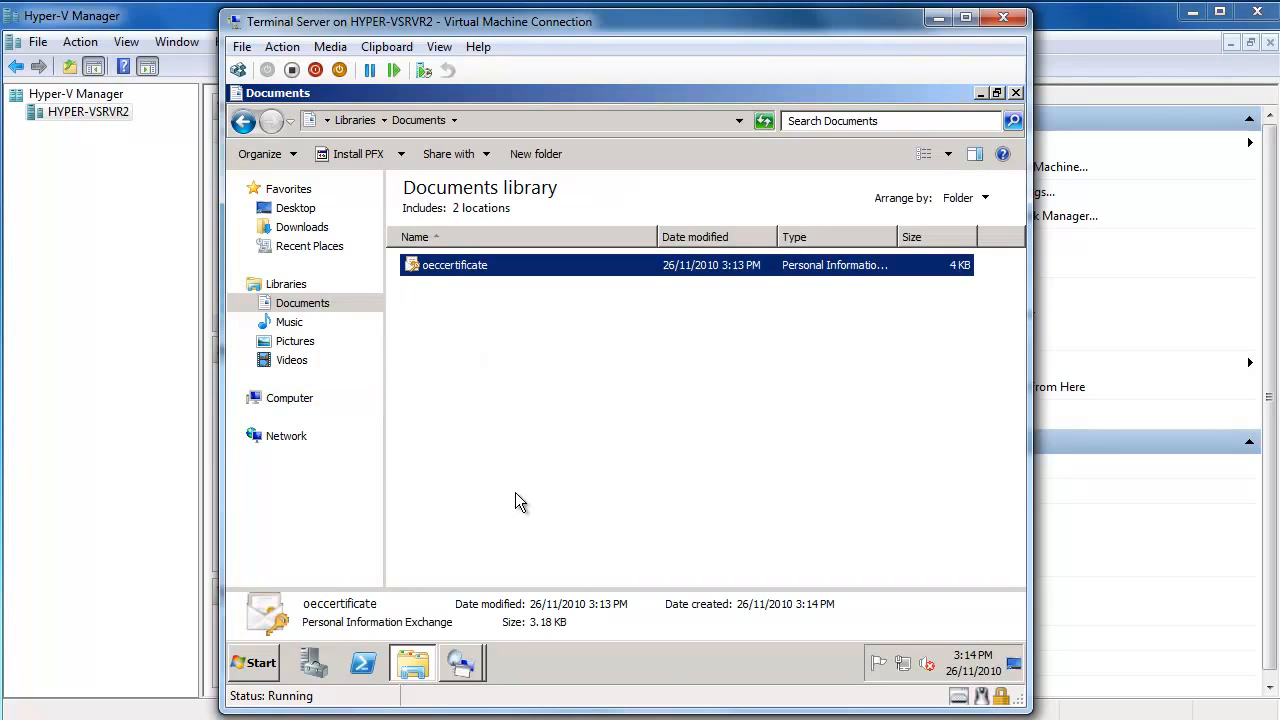
{"action": "left_click", "coordinate": [498, 409]}
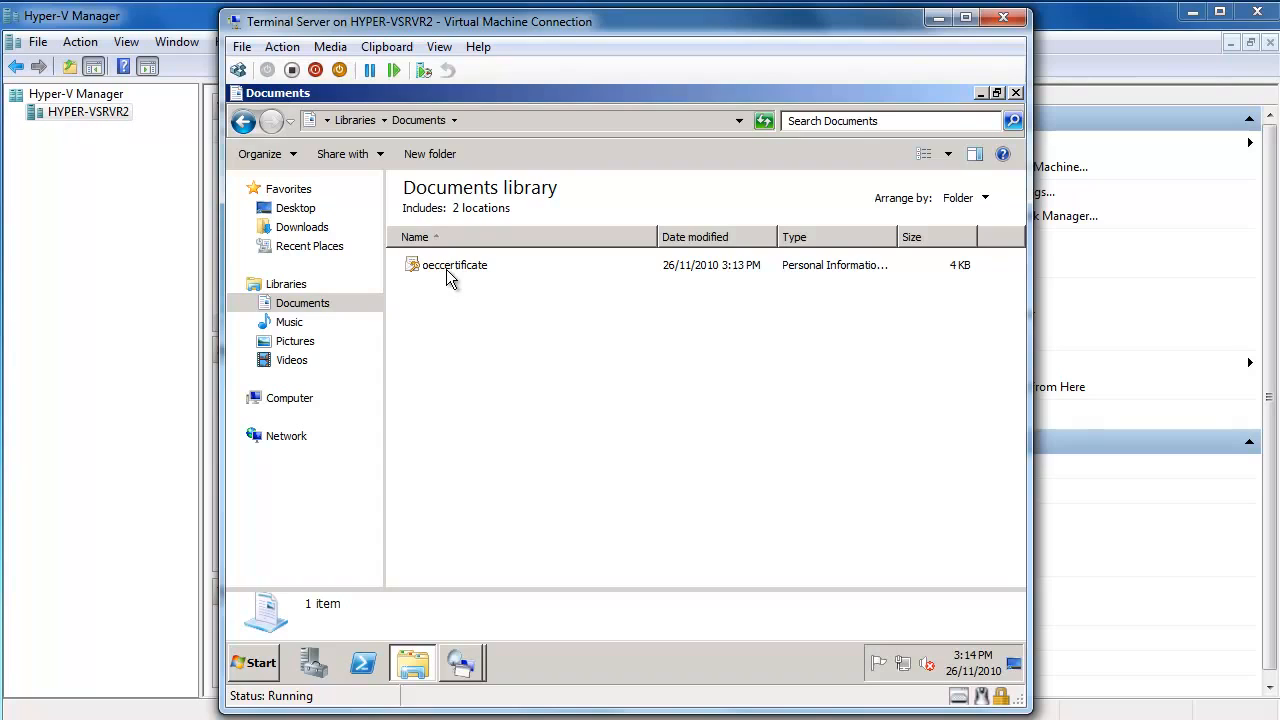
{"action": "mouse_move", "coordinate": [448, 276]}
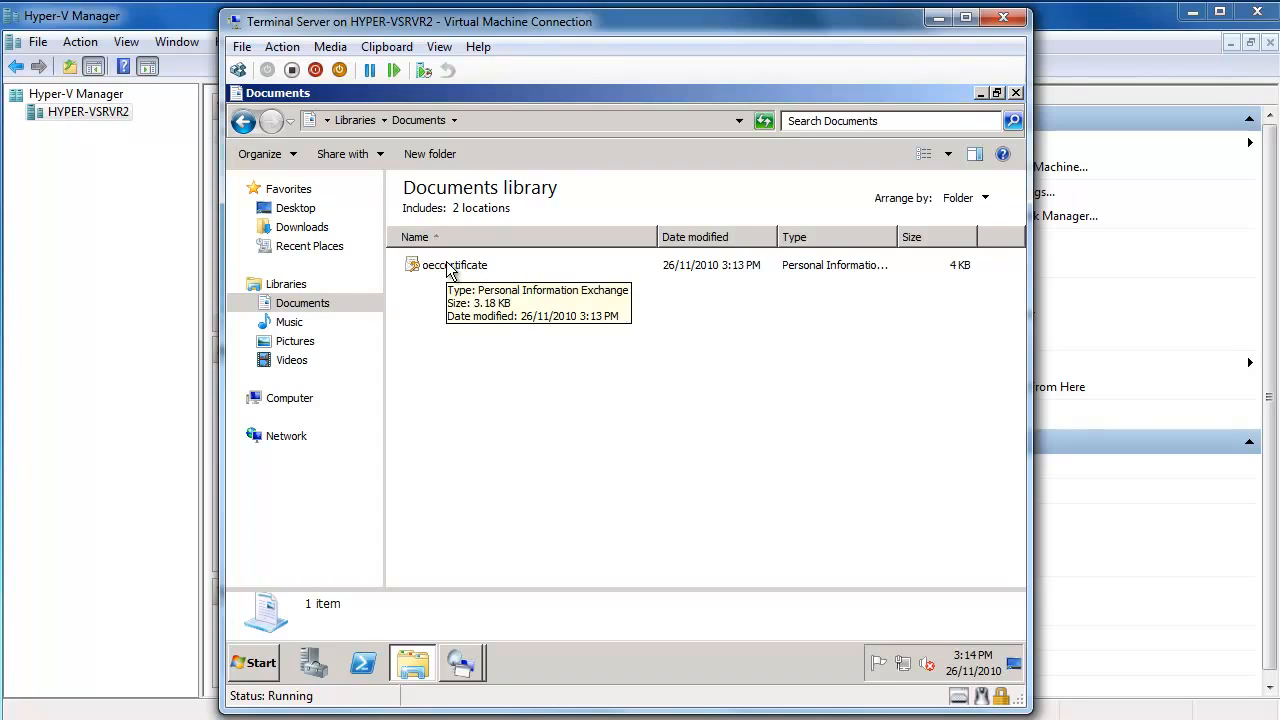
{"action": "right_click", "coordinate": [448, 266]}
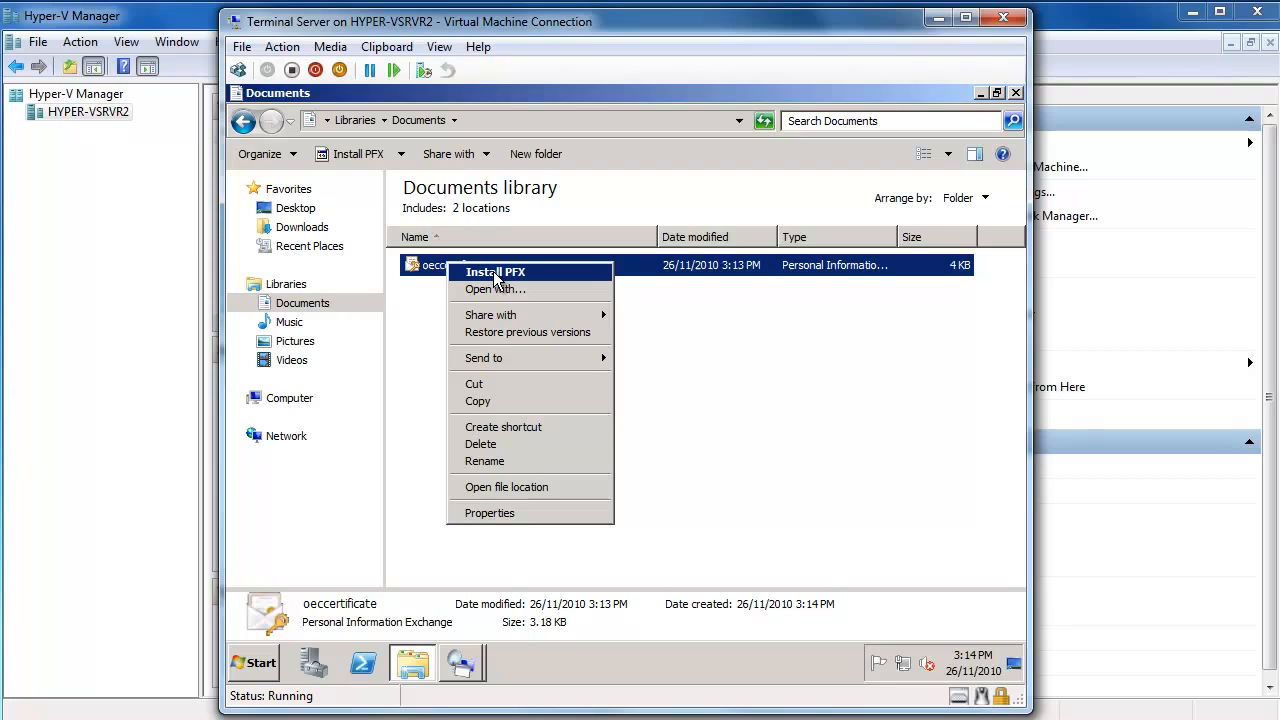
Install oeccertificate via Install PFX, entering its private key password and keeping automatic store selection.
{"action": "left_click", "coordinate": [497, 276]}
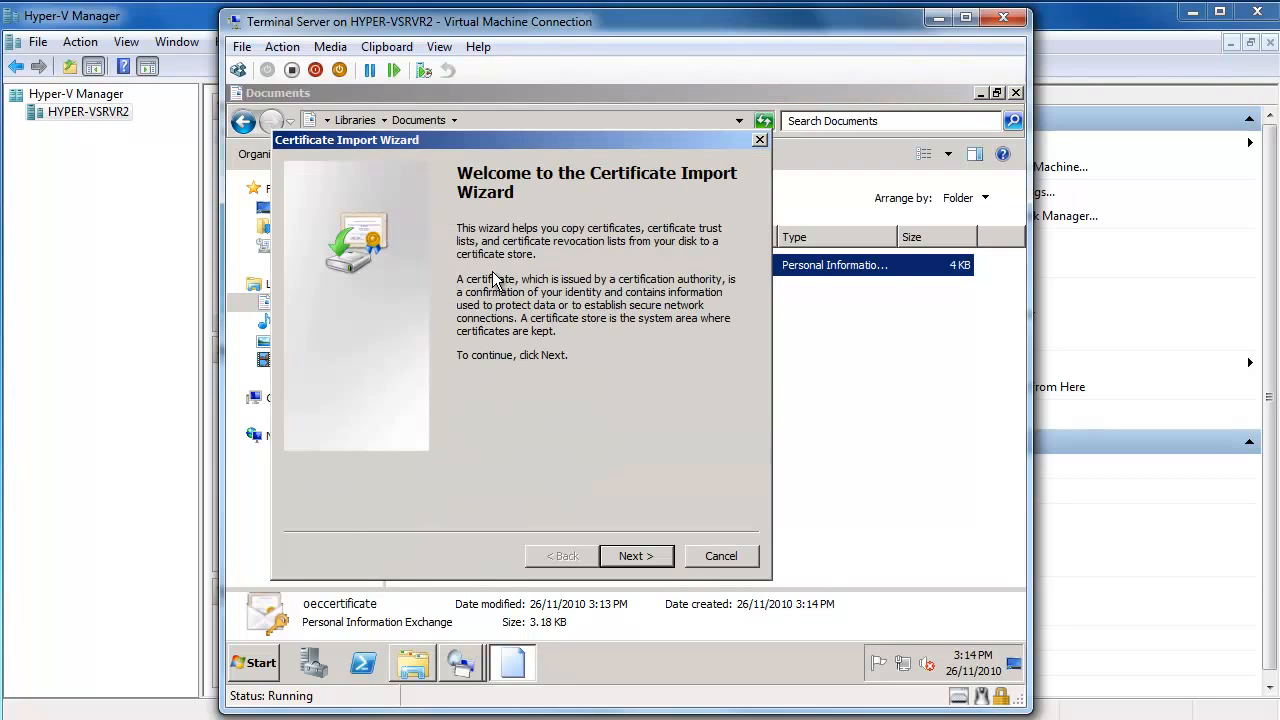
{"action": "left_click", "coordinate": [646, 556]}
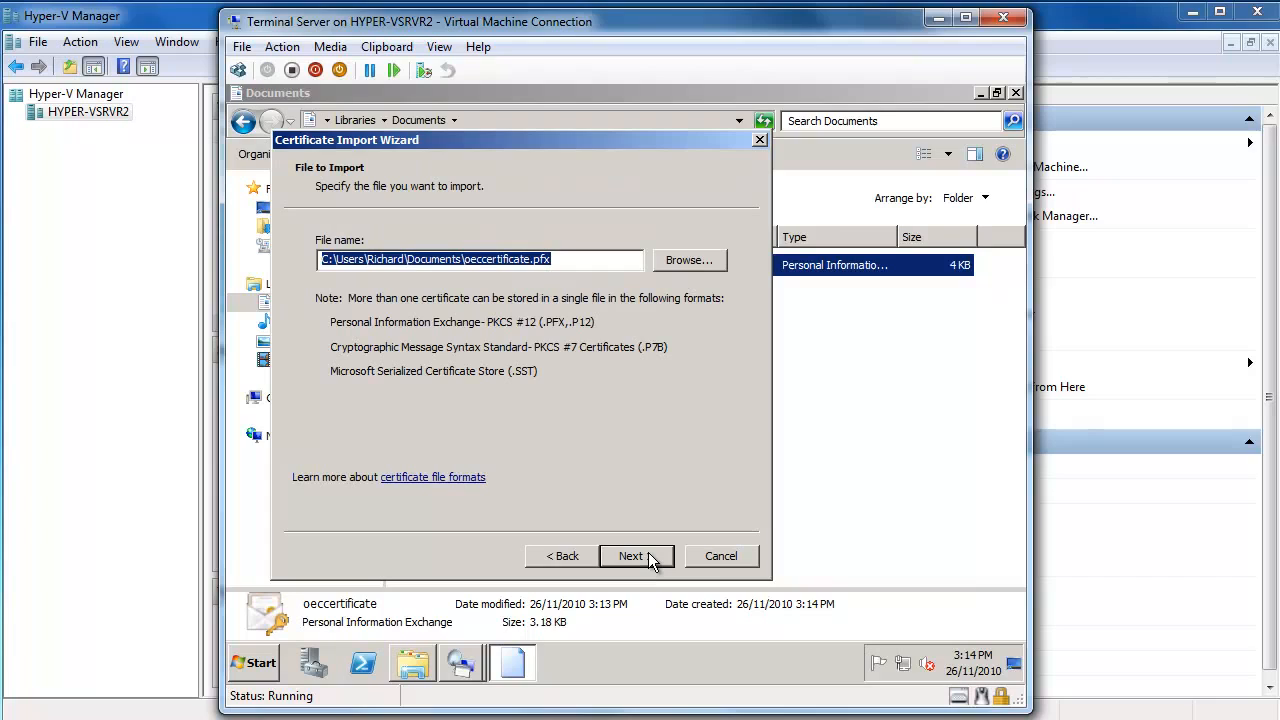
{"action": "left_click", "coordinate": [648, 556]}
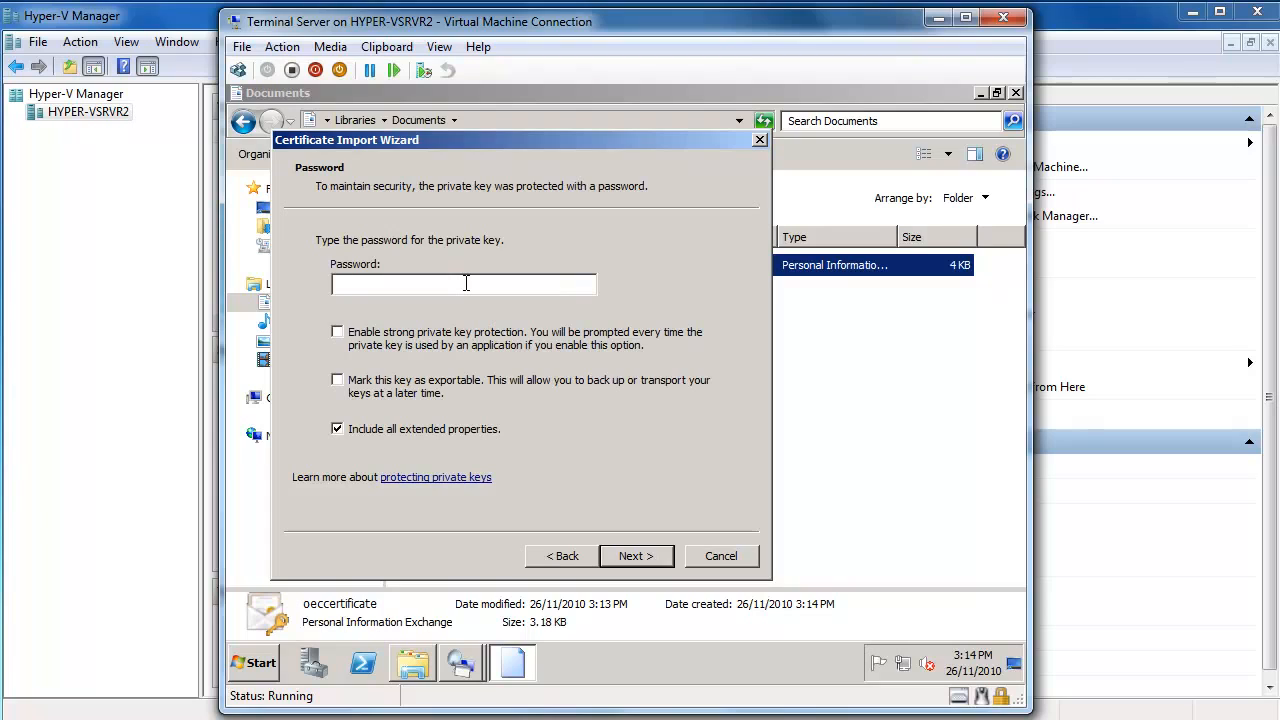
{"action": "type", "text": "*********"}
{"action": "left_click", "coordinate": [641, 557]}
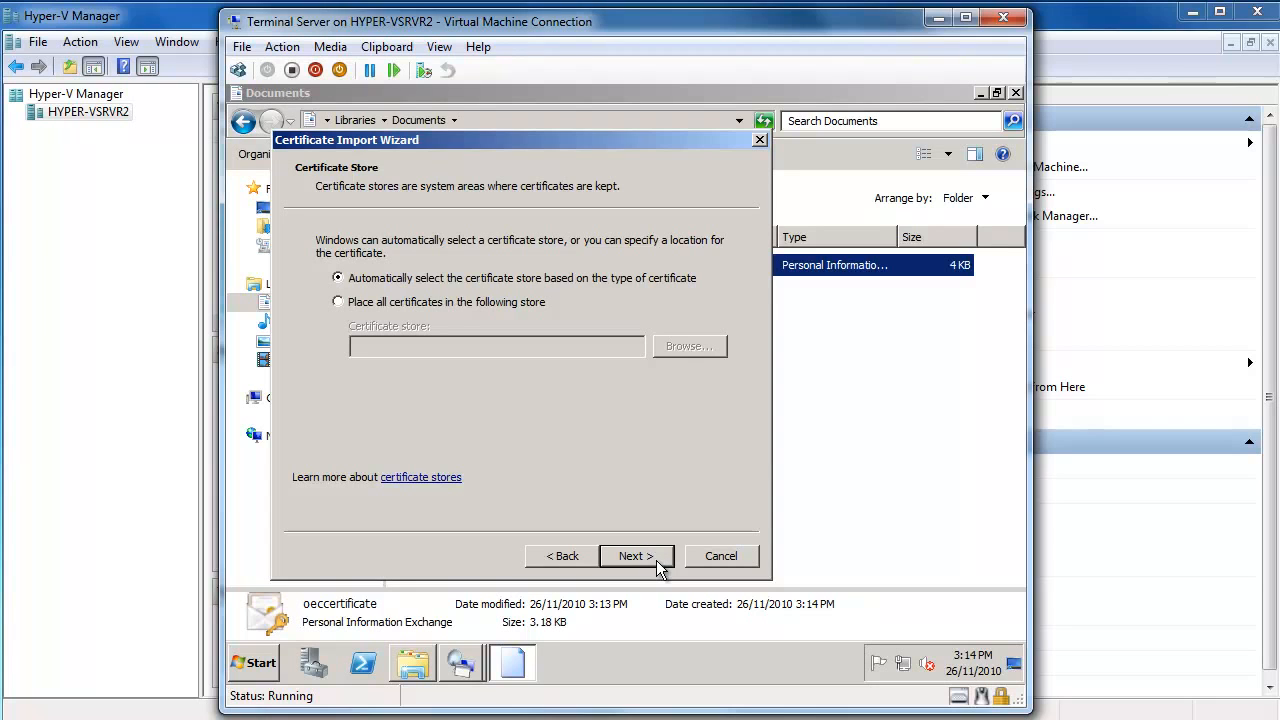
{"action": "left_click", "coordinate": [658, 565]}
{"action": "left_click", "coordinate": [658, 562]}
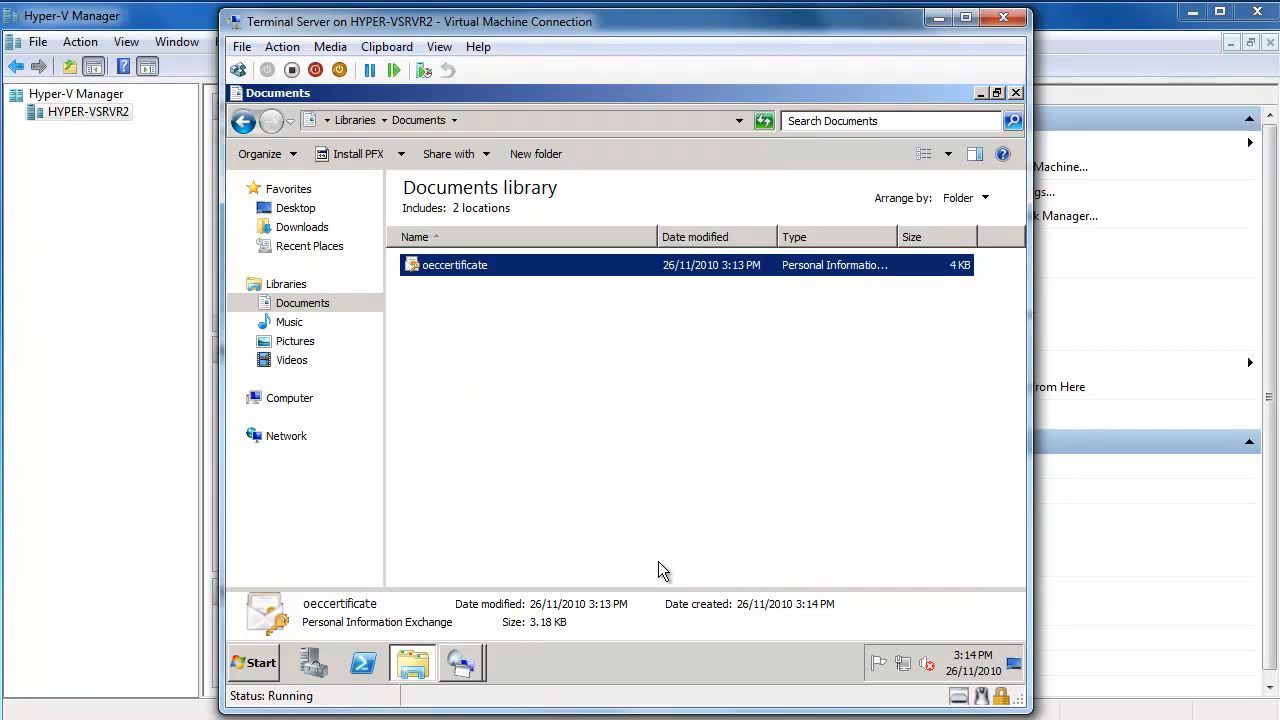
{"action": "left_click", "coordinate": [692, 434]}
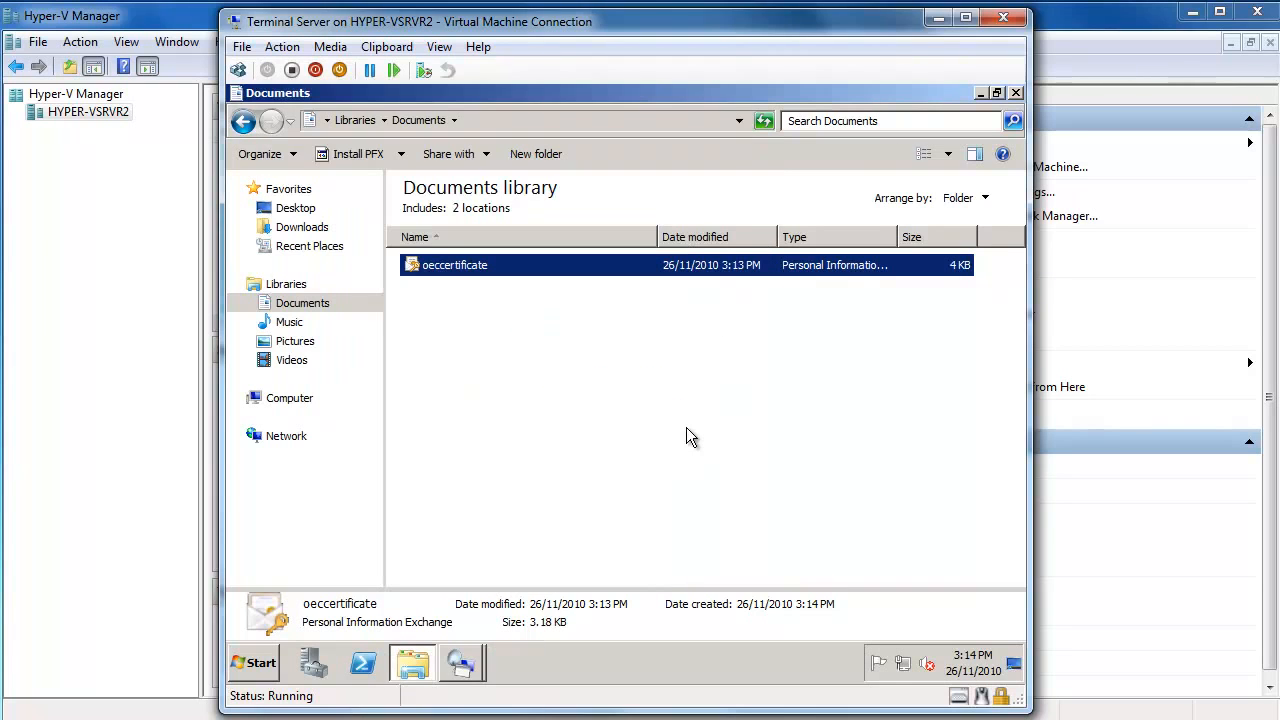